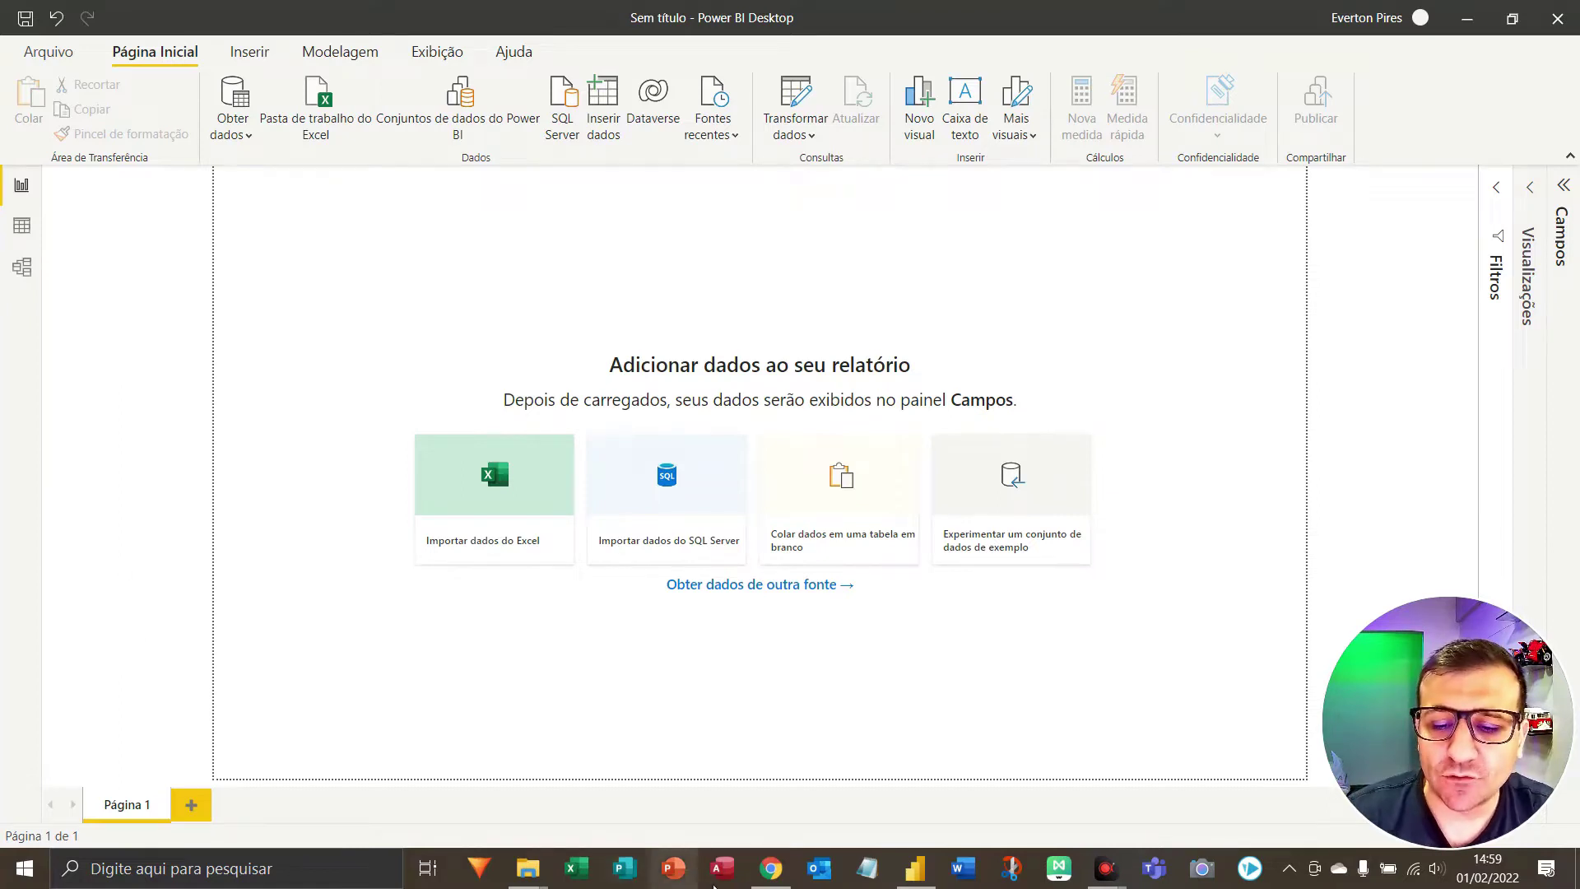
Switch to Chrome and search Google for "campeões de bilheteria mundial wiki"
{"action": "left_click", "coordinate": [770, 868]}
{"action": "left_click", "coordinate": [624, 434]}
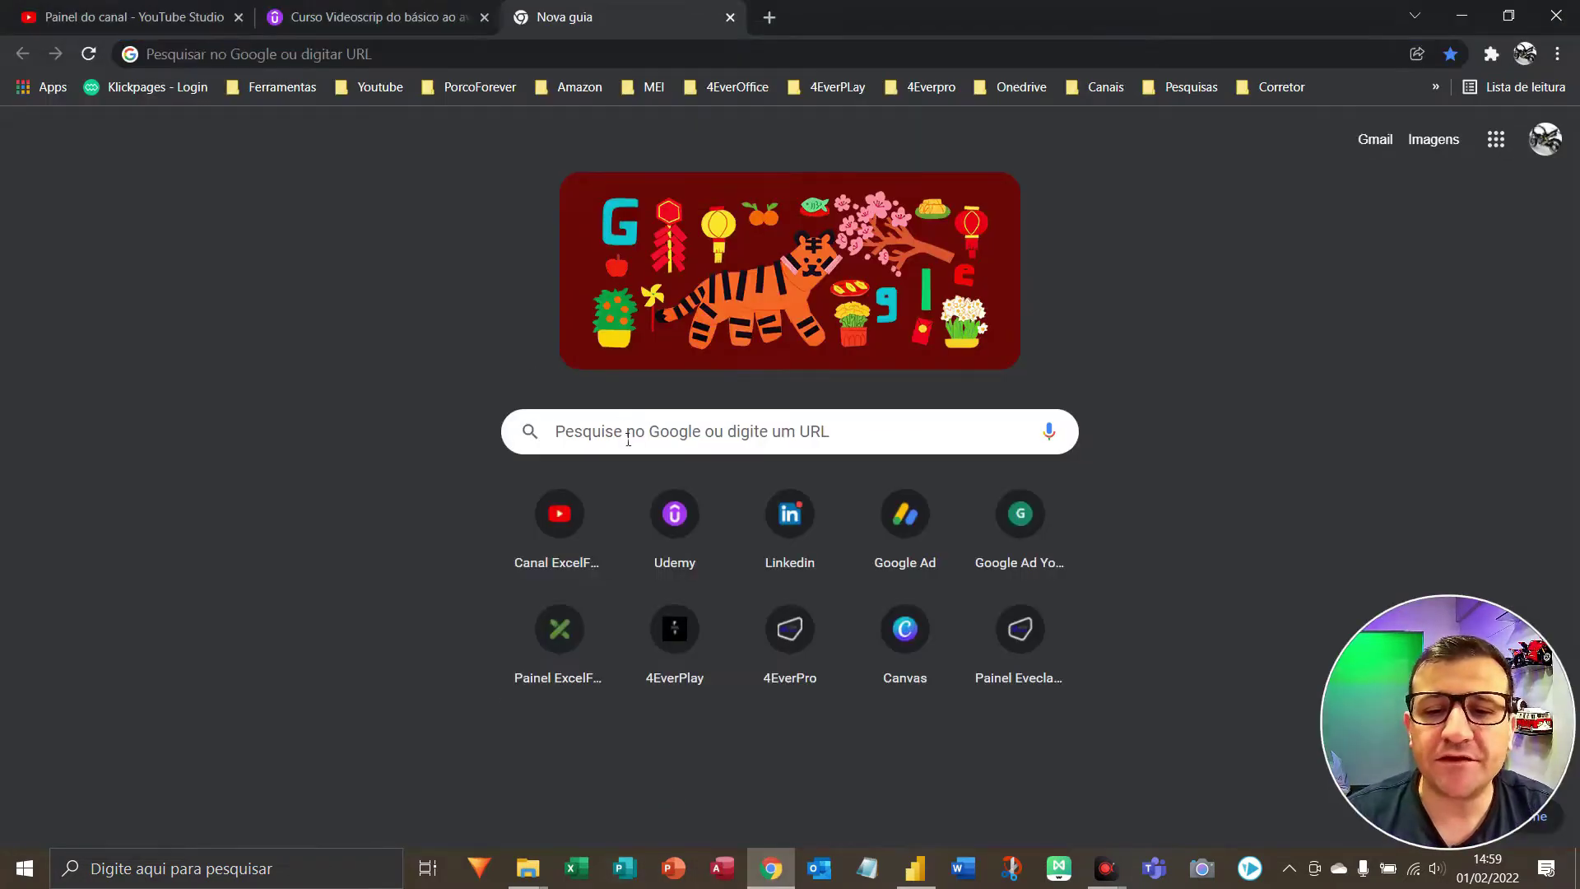
{"action": "type", "text": "campe"}
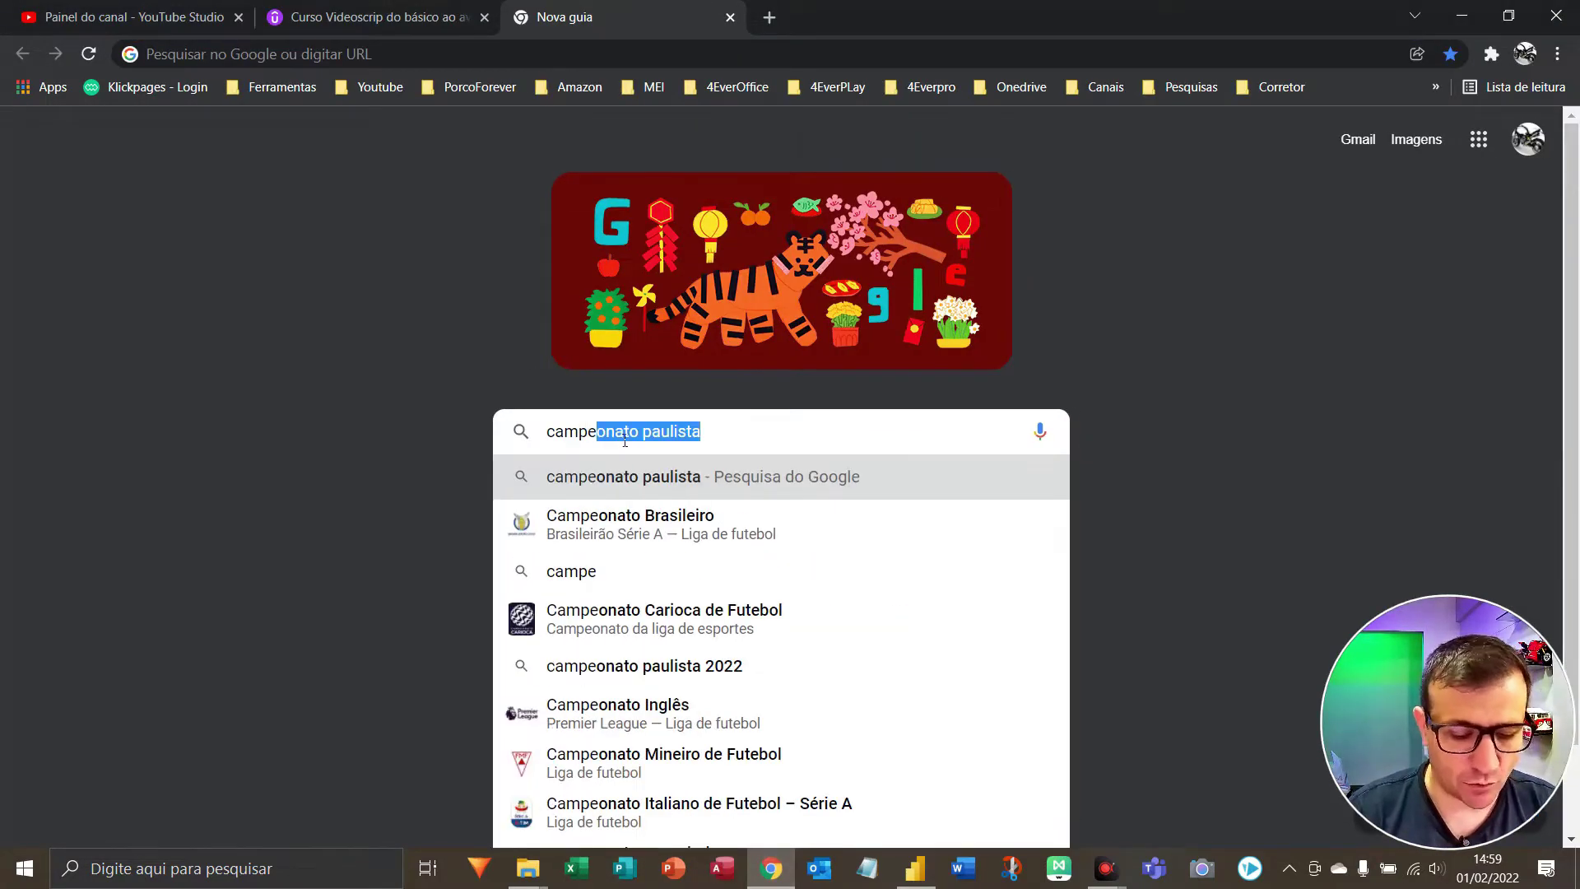
{"action": "type", "text": "ões de bi"}
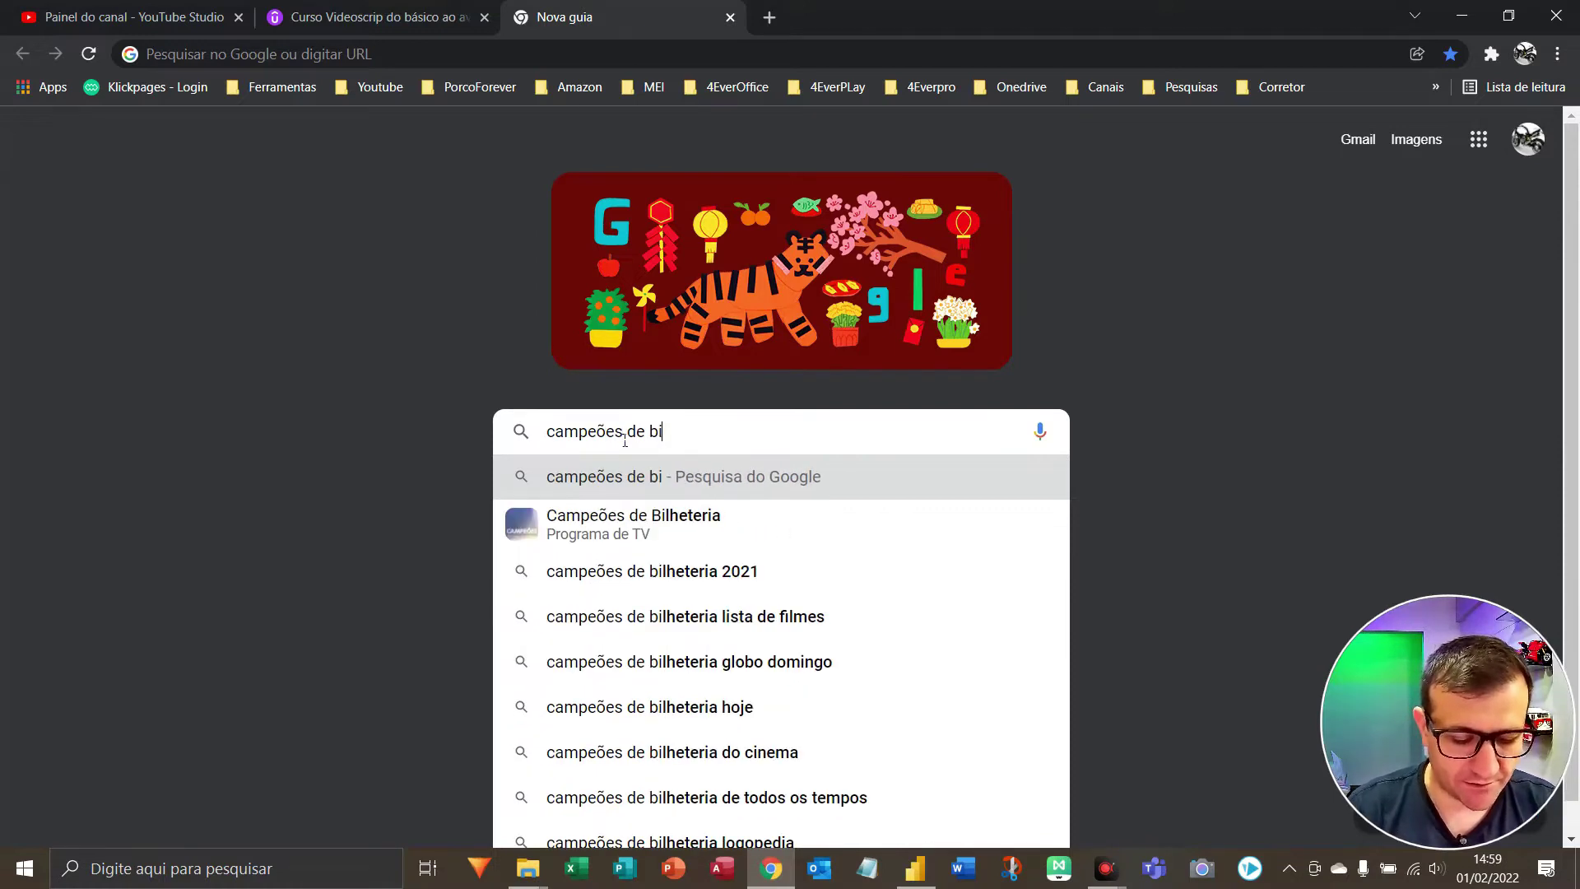
{"action": "type", "text": "lheteria mund"}
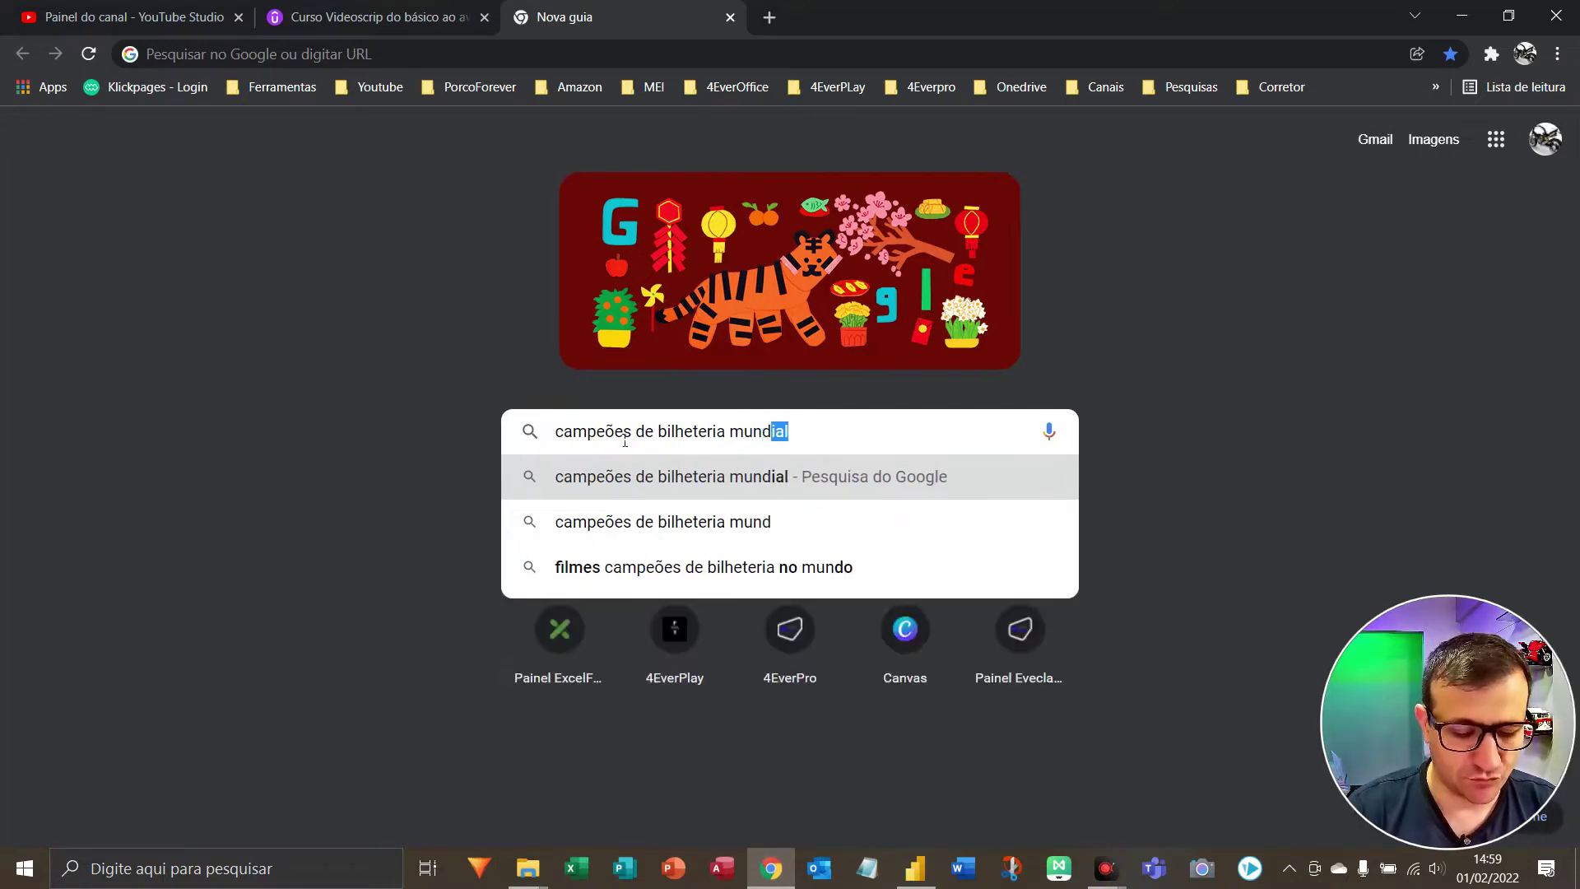
{"action": "type", "text": "i"}
{"action": "key", "text": "Right"}
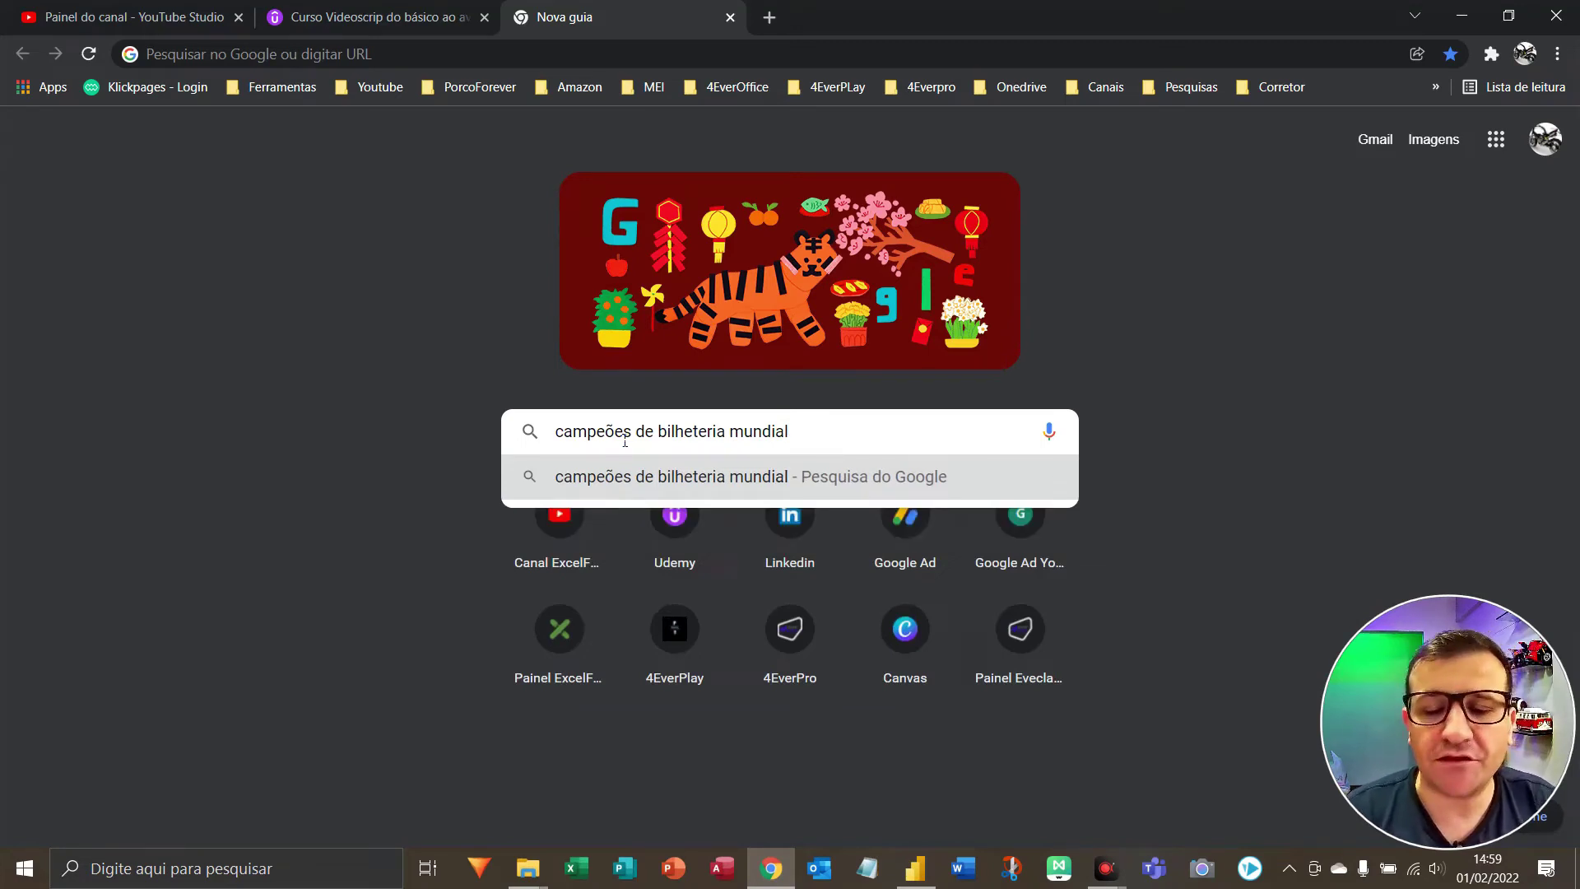
{"action": "type", "text": "wiki"}
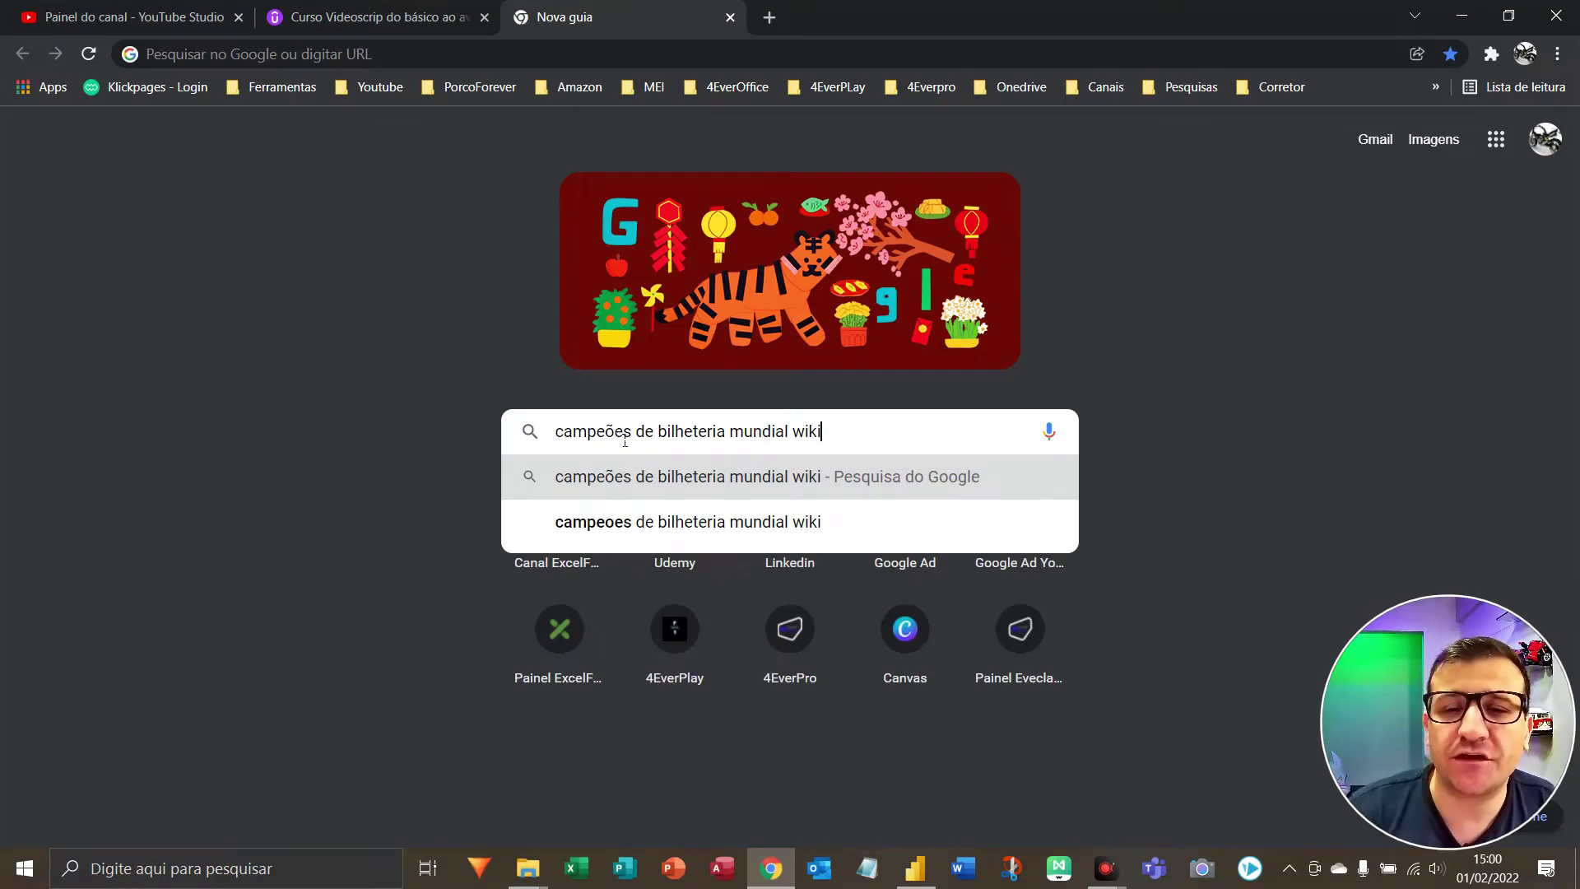
{"action": "key", "text": "Return"}
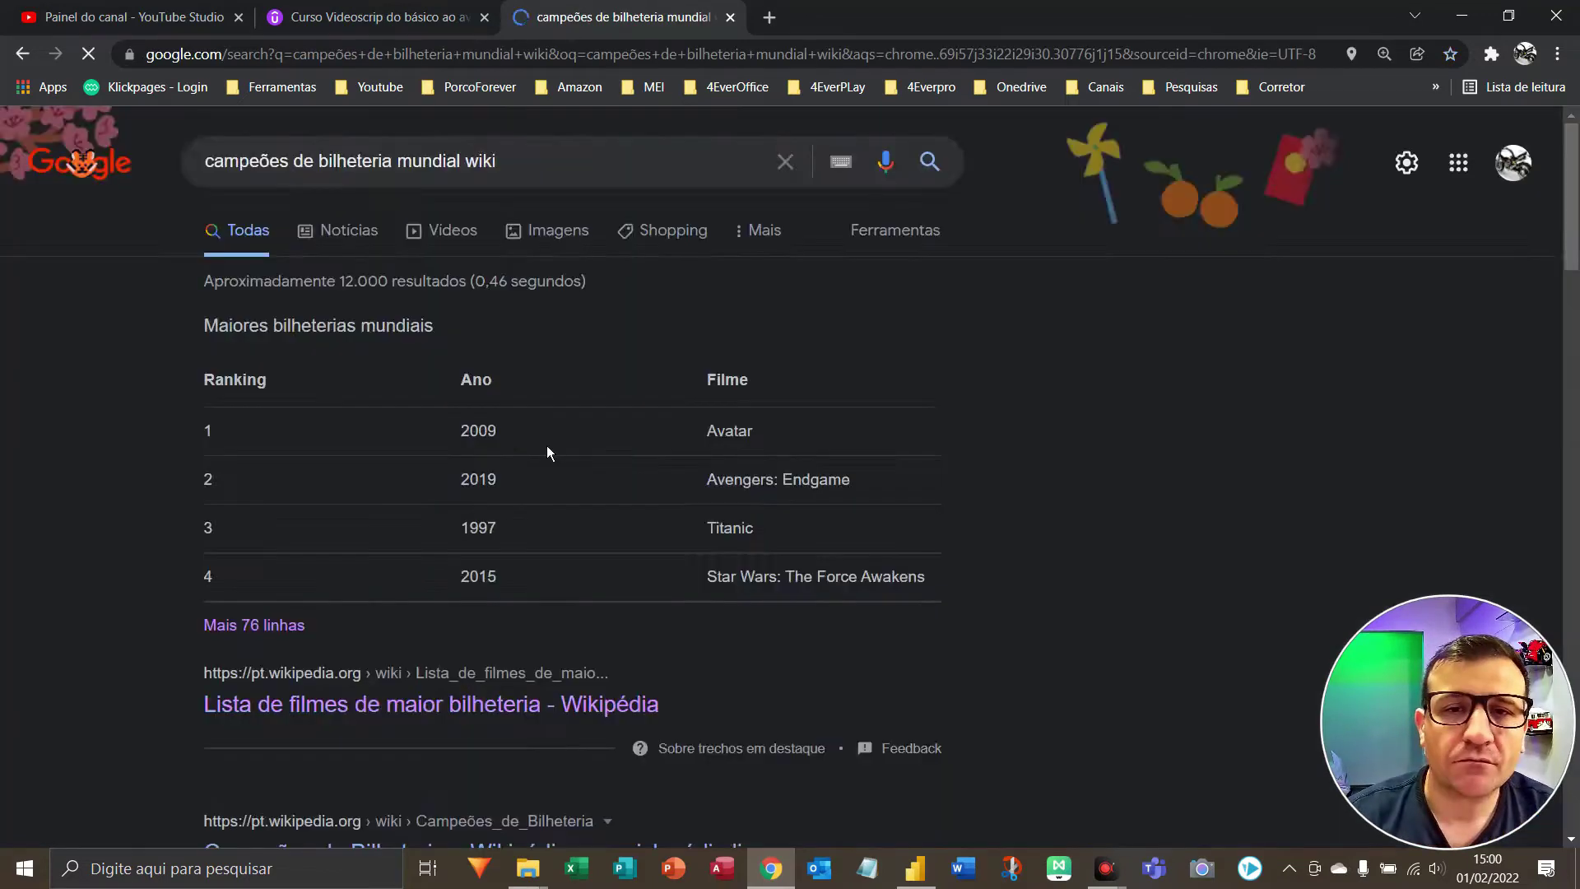
Open the Wikipedia article "Lista de filmes de maior bilheteria" from the search results
{"action": "scroll", "coordinate": [546, 446], "scroll_direction": "down", "scroll_amount": 10}
{"action": "scroll", "coordinate": [536, 491], "scroll_direction": "up", "scroll_amount": 7}
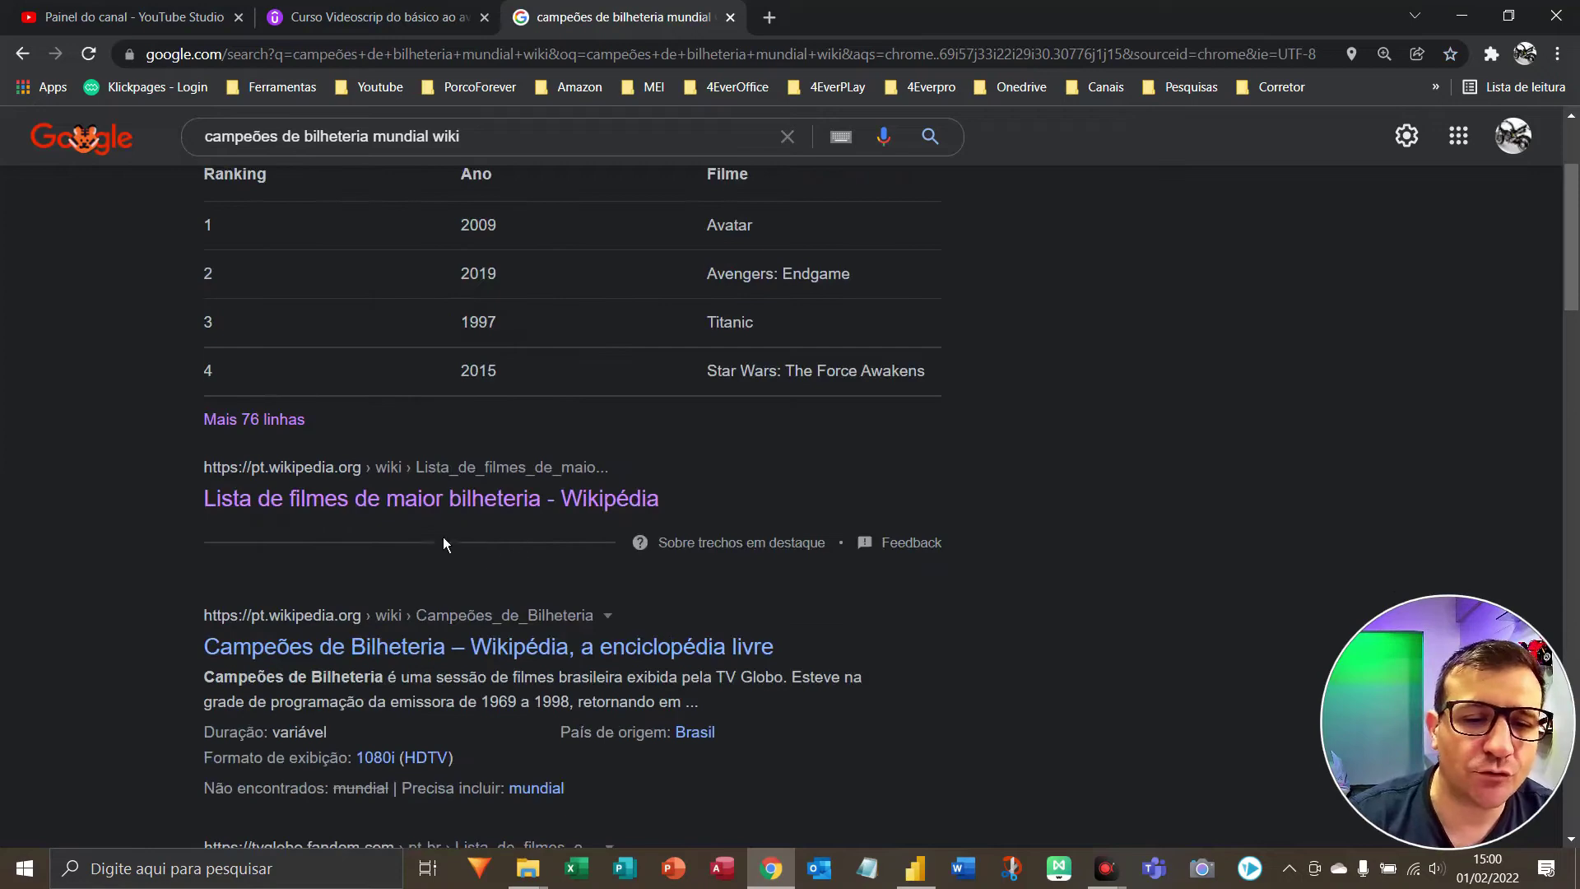
{"action": "left_click", "coordinate": [417, 504]}
{"action": "key", "text": "F5"}
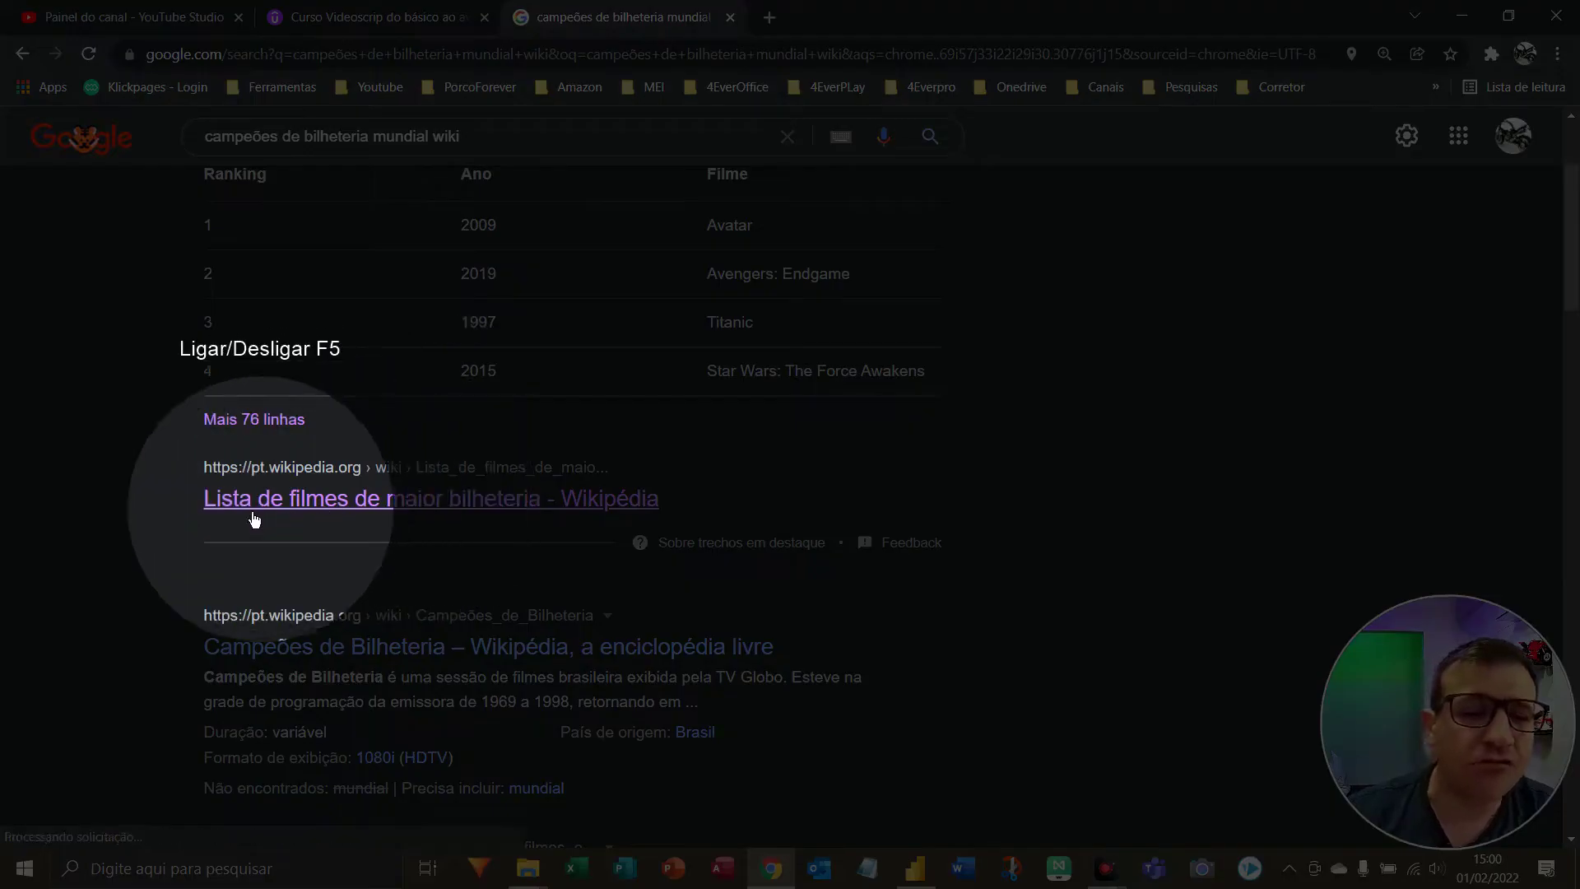
{"action": "key", "text": "F5"}
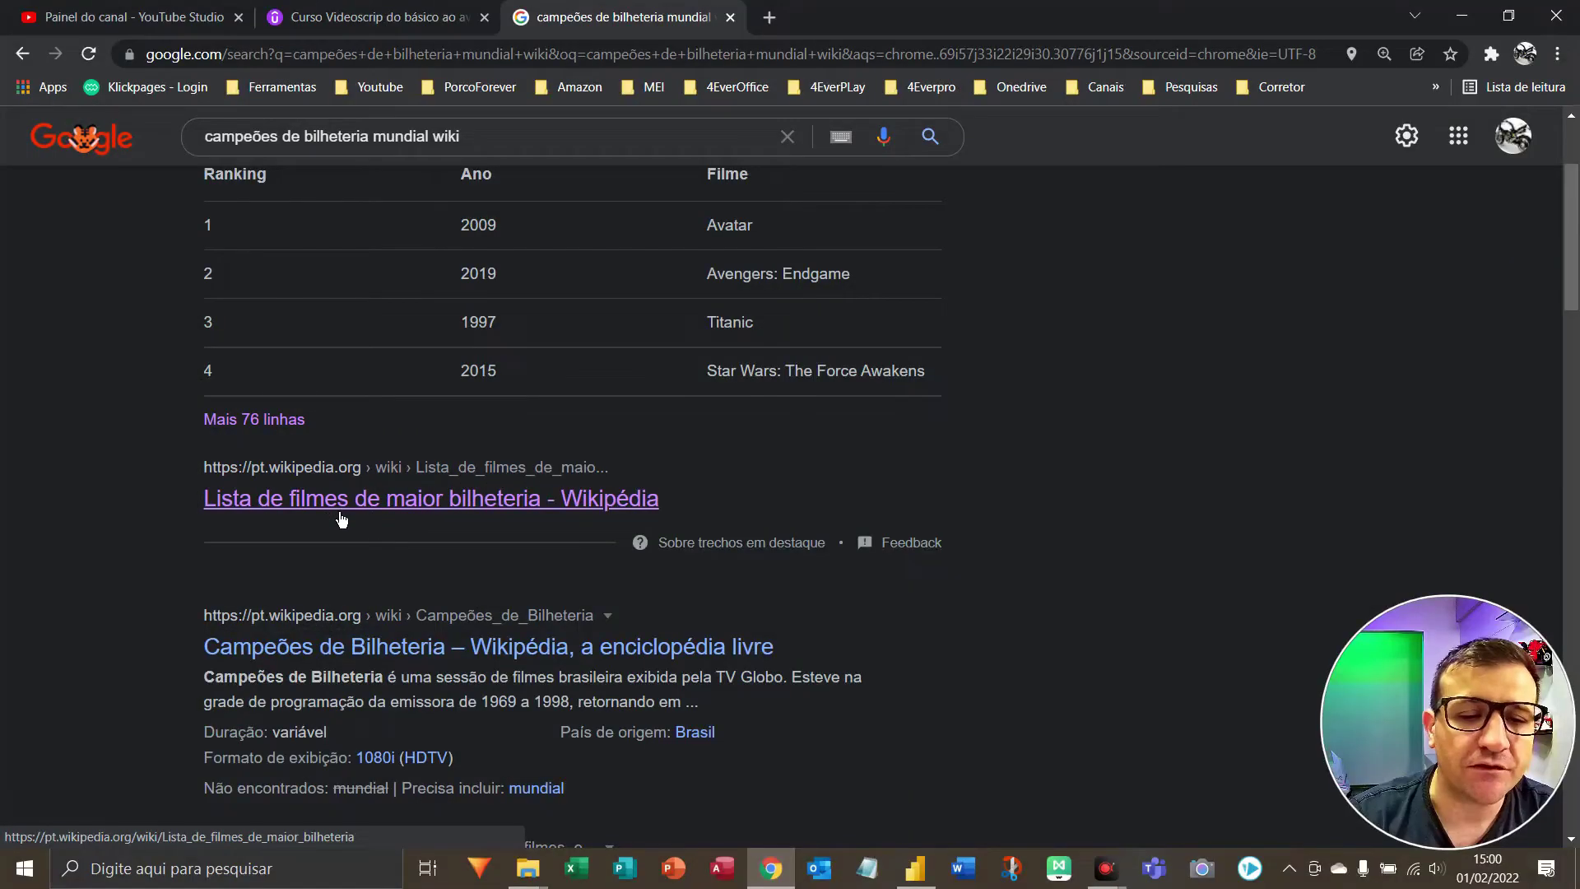
{"action": "left_click", "coordinate": [341, 517]}
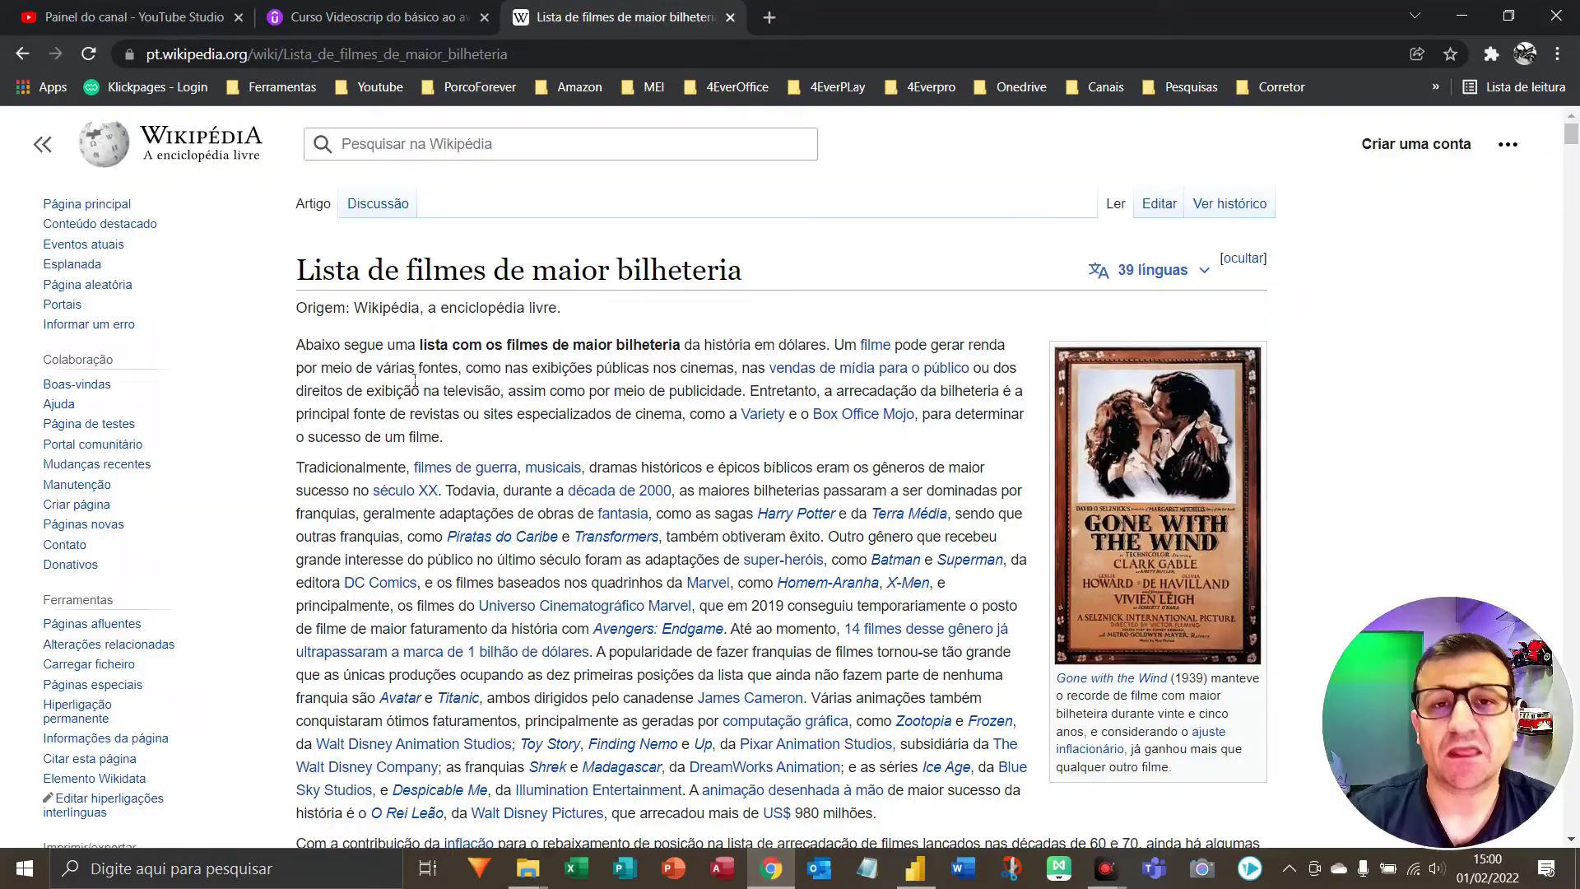
Find the "Maiores bilheterias mundiais" table in the article and examine its columns
{"action": "key", "text": "F5"}
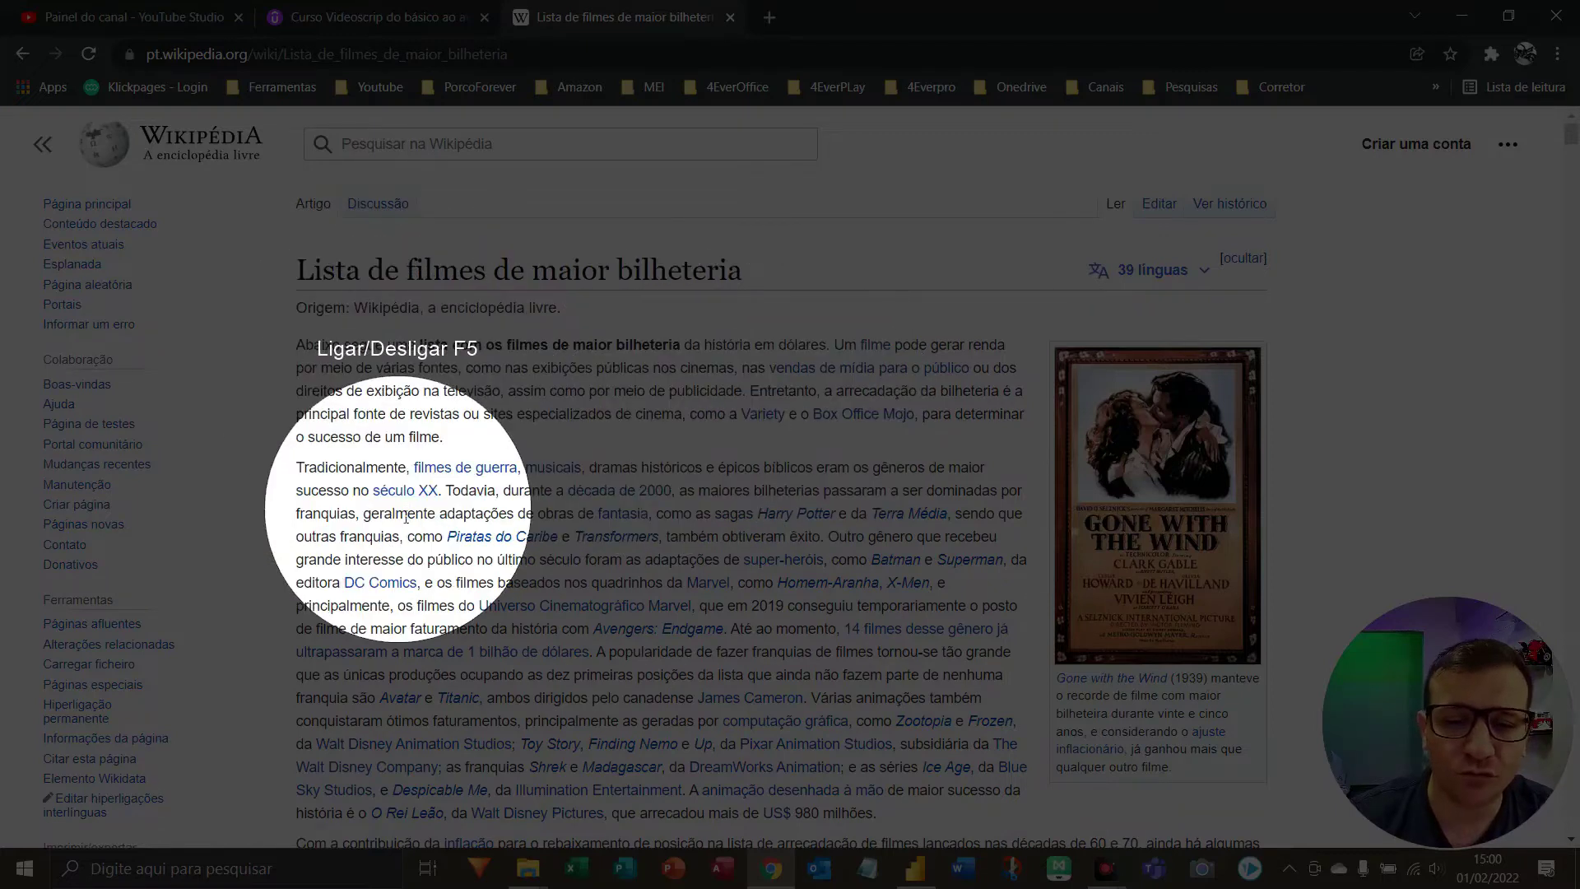
{"action": "key", "text": "F5"}
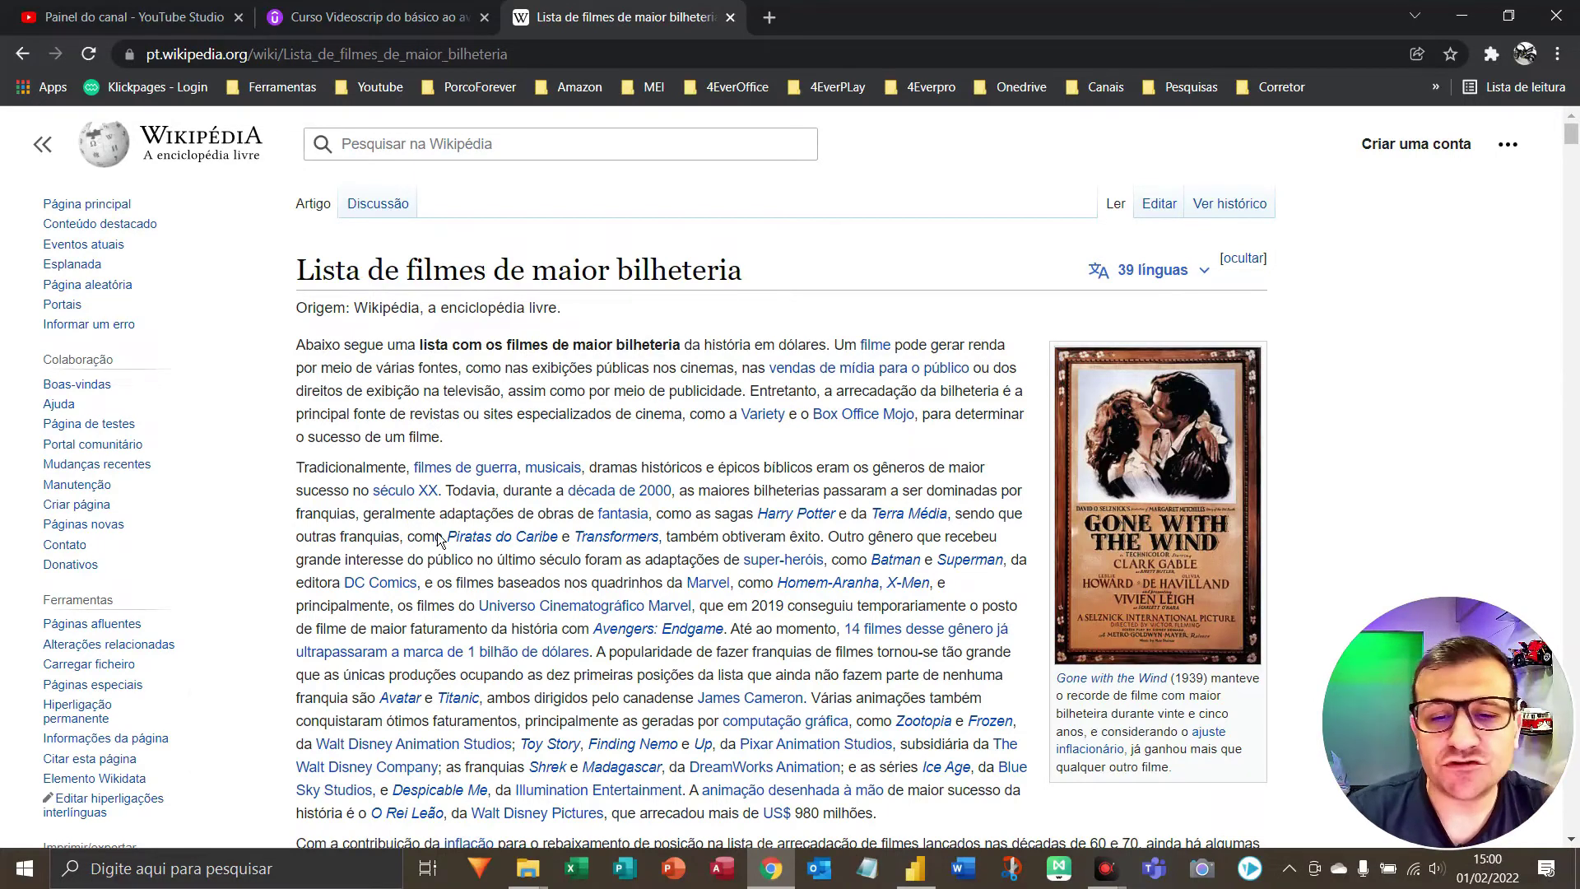
{"action": "scroll", "coordinate": [420, 527], "scroll_direction": "down", "scroll_amount": 11}
{"action": "scroll", "coordinate": [437, 541], "scroll_direction": "up", "scroll_amount": 4}
{"action": "scroll", "coordinate": [437, 541], "scroll_direction": "down", "scroll_amount": 7}
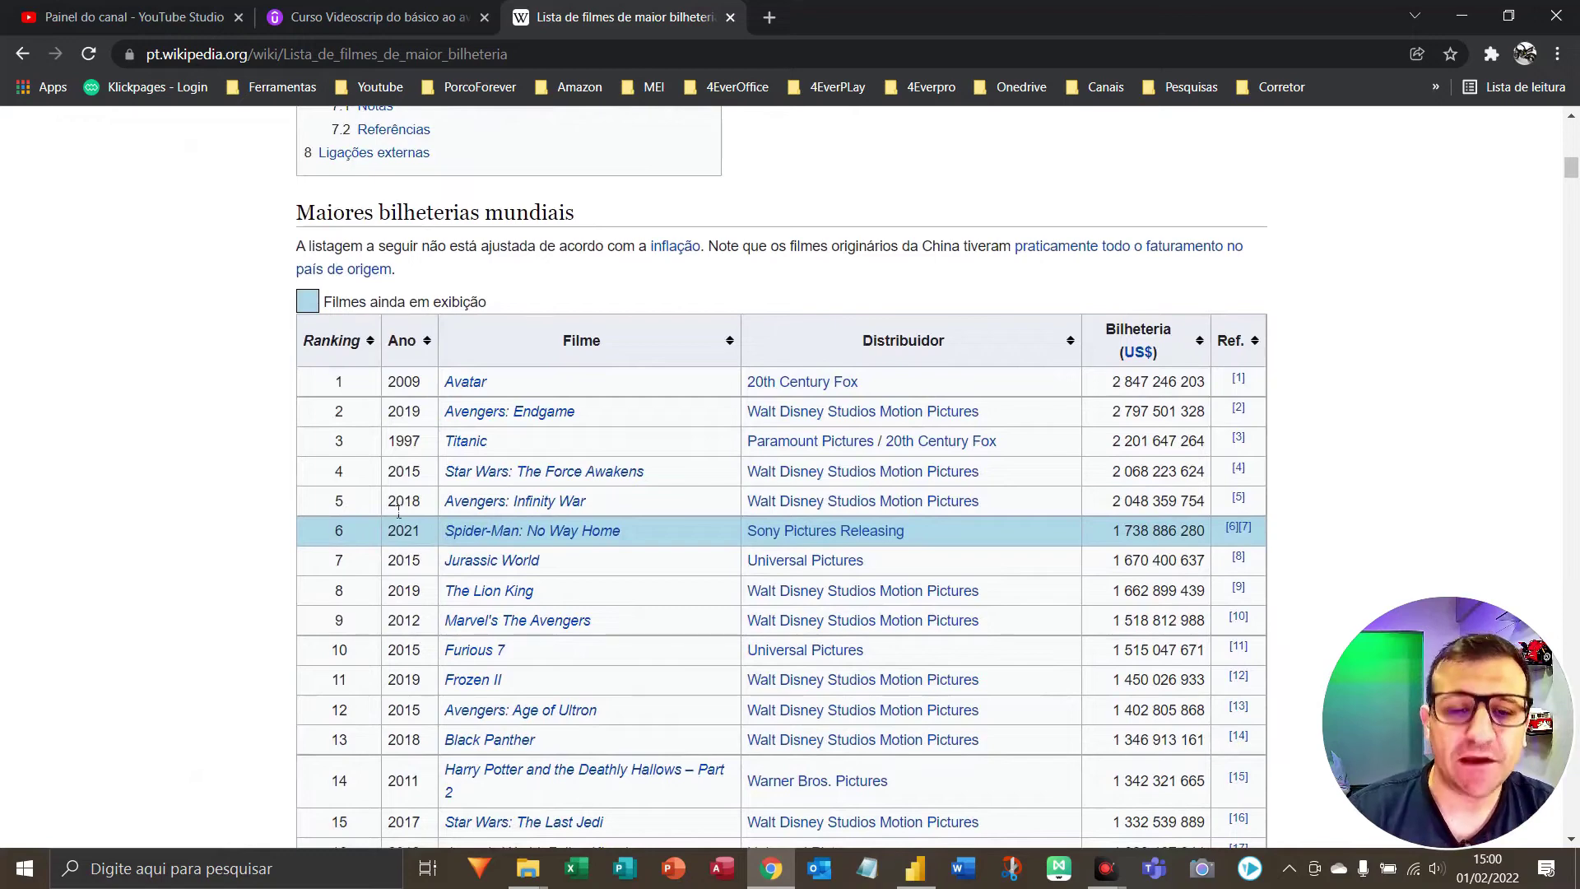
{"action": "key", "text": "F5"}
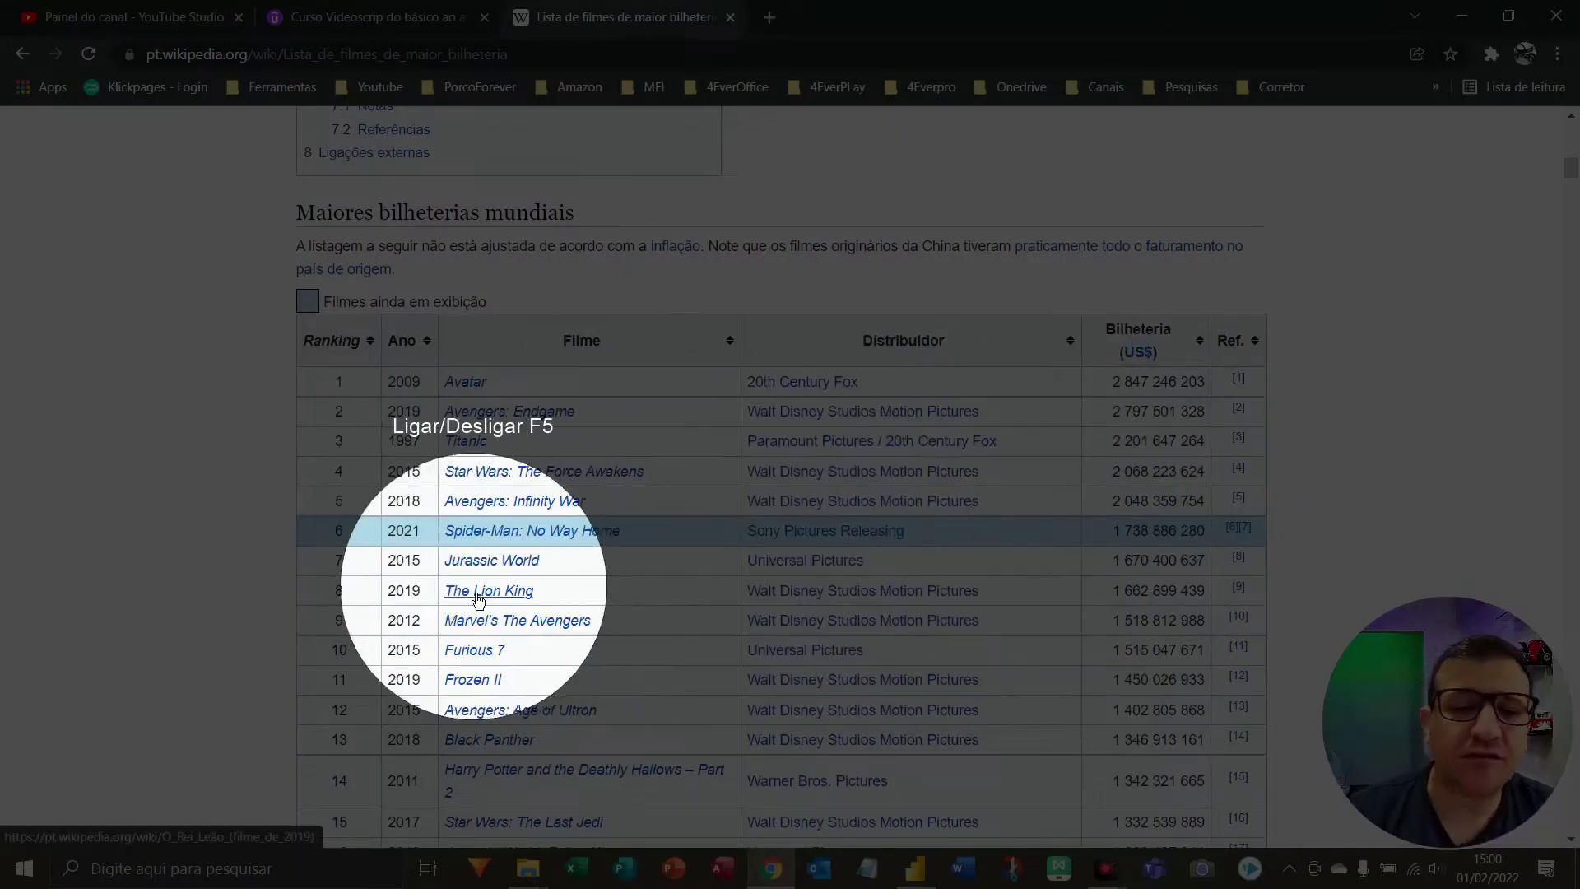
{"action": "key", "text": "F5"}
{"action": "mouse_move", "coordinate": [478, 598]}
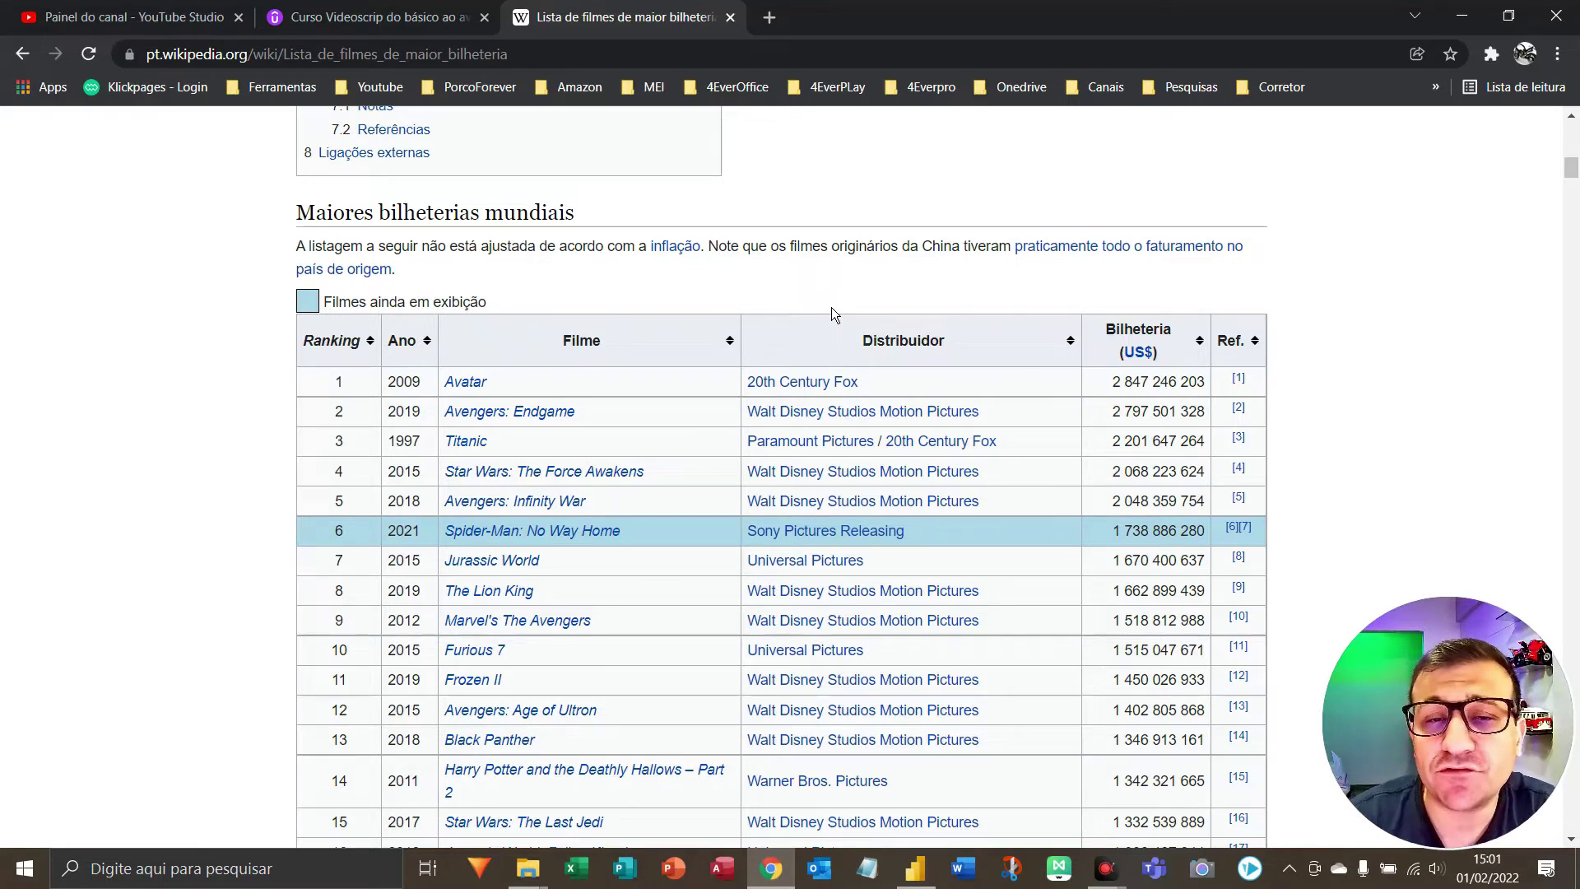
Look through the article's other tables, including the Guinness-adjusted box office ranking and "Linha do tempo mundial"
{"action": "scroll", "coordinate": [822, 412], "scroll_direction": "down", "scroll_amount": 14}
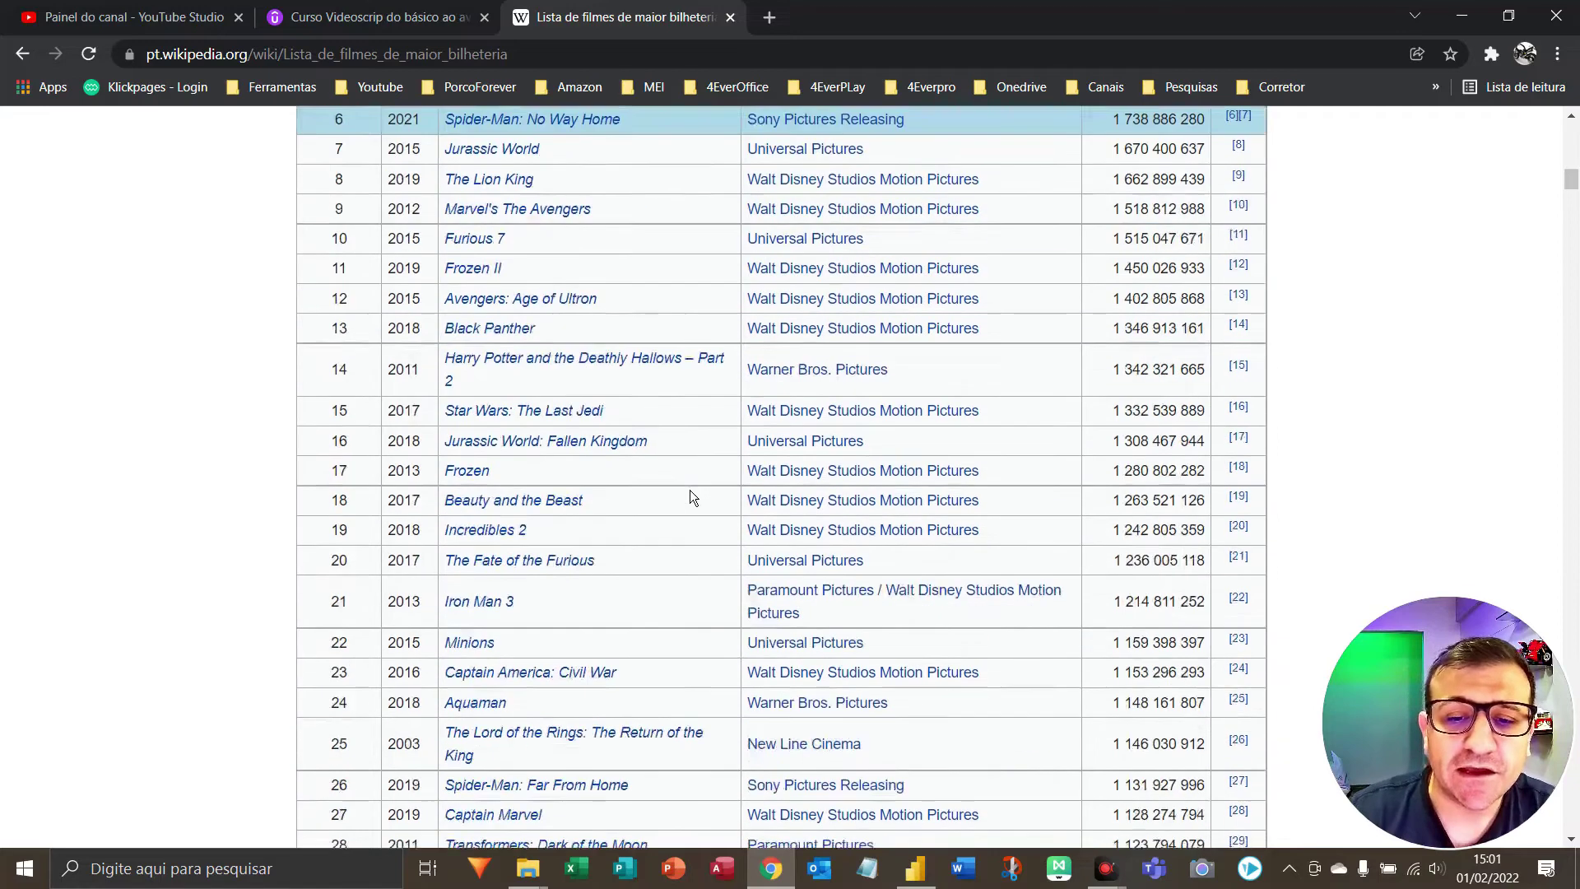
{"action": "scroll", "coordinate": [649, 519], "scroll_direction": "down", "scroll_amount": 20}
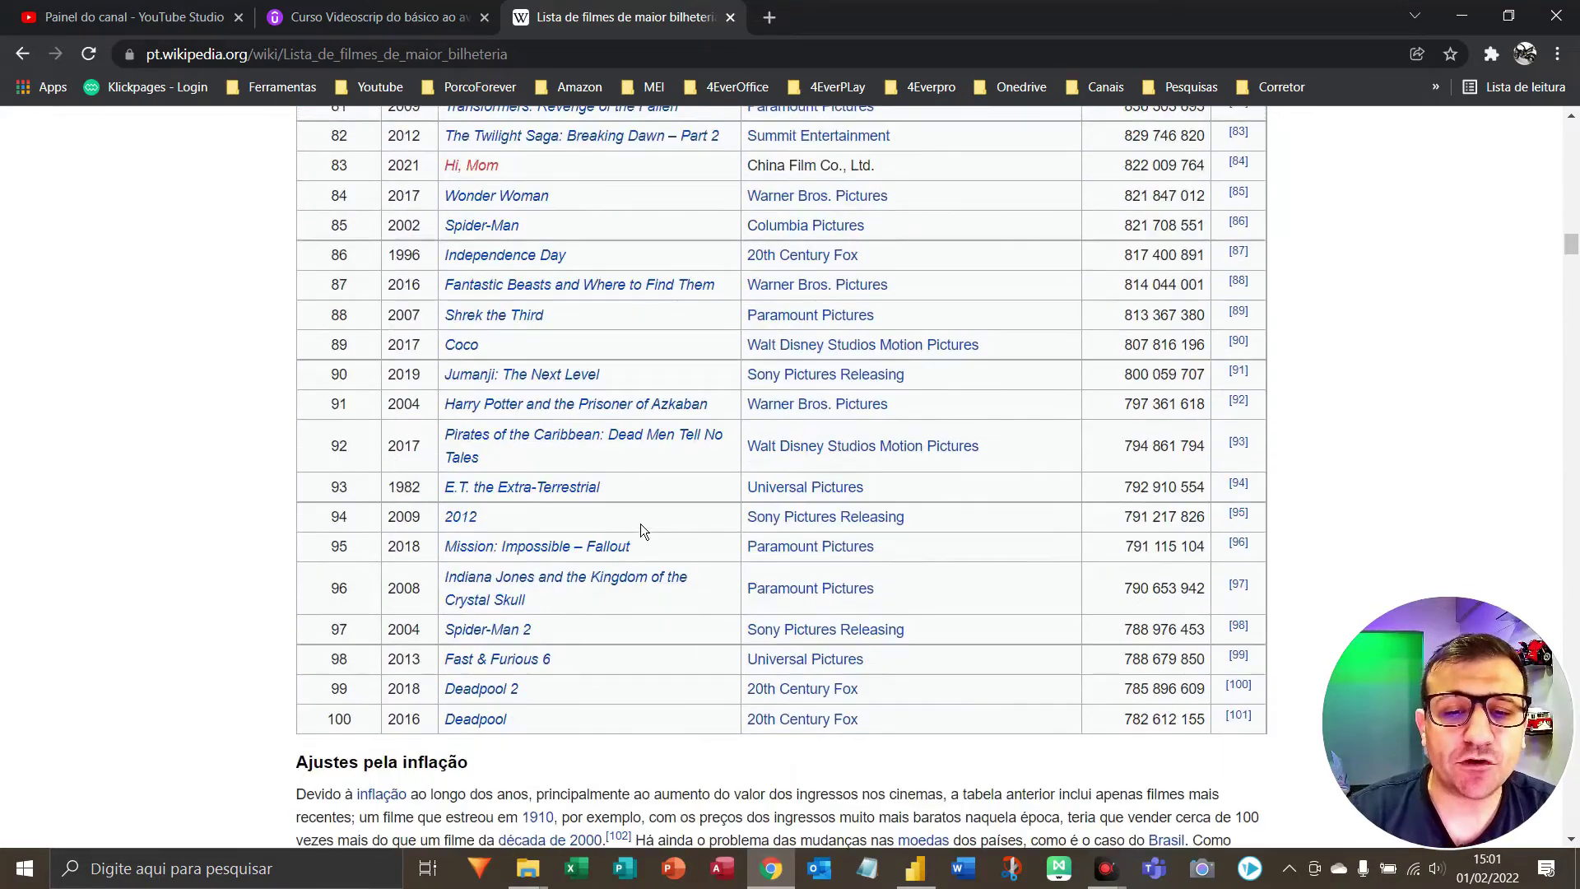
{"action": "scroll", "coordinate": [633, 515], "scroll_direction": "down", "scroll_amount": 15}
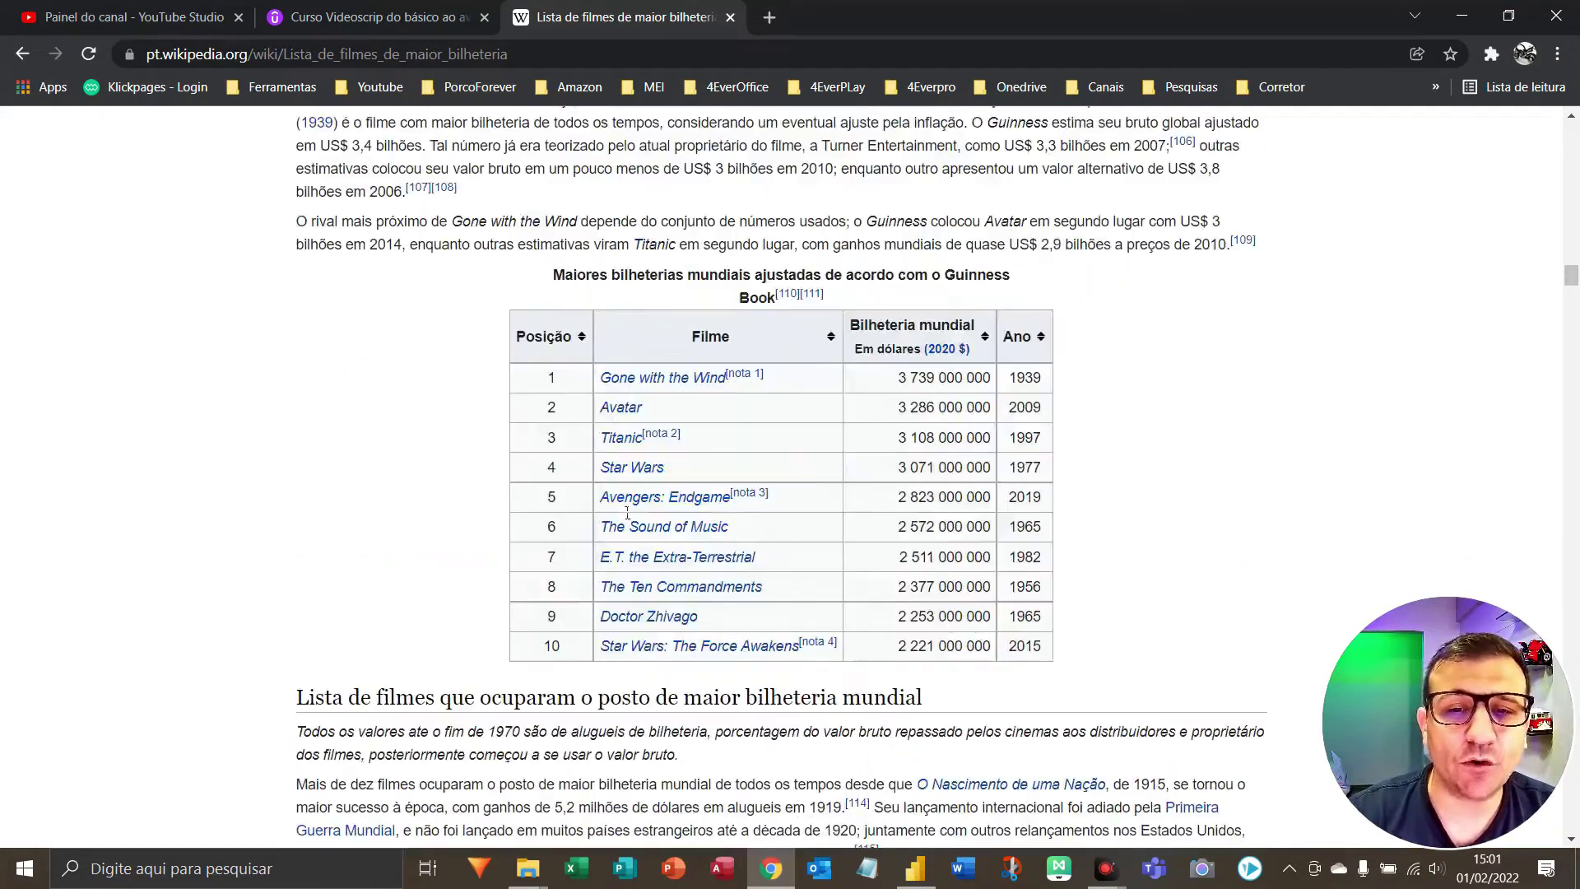
{"action": "key", "text": "F5"}
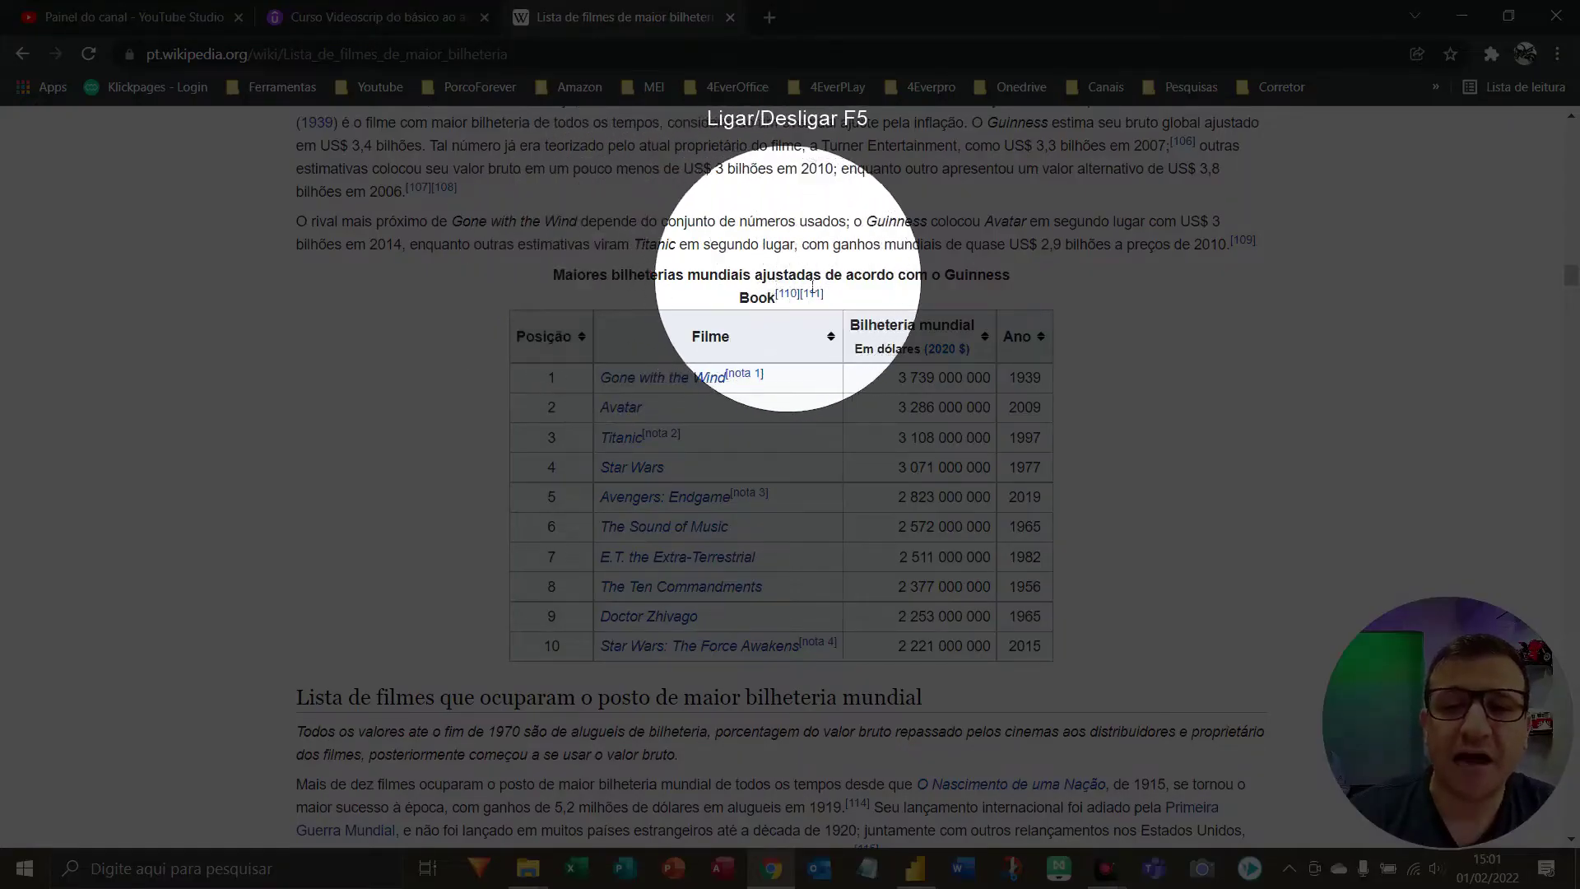
{"action": "key", "text": "F5"}
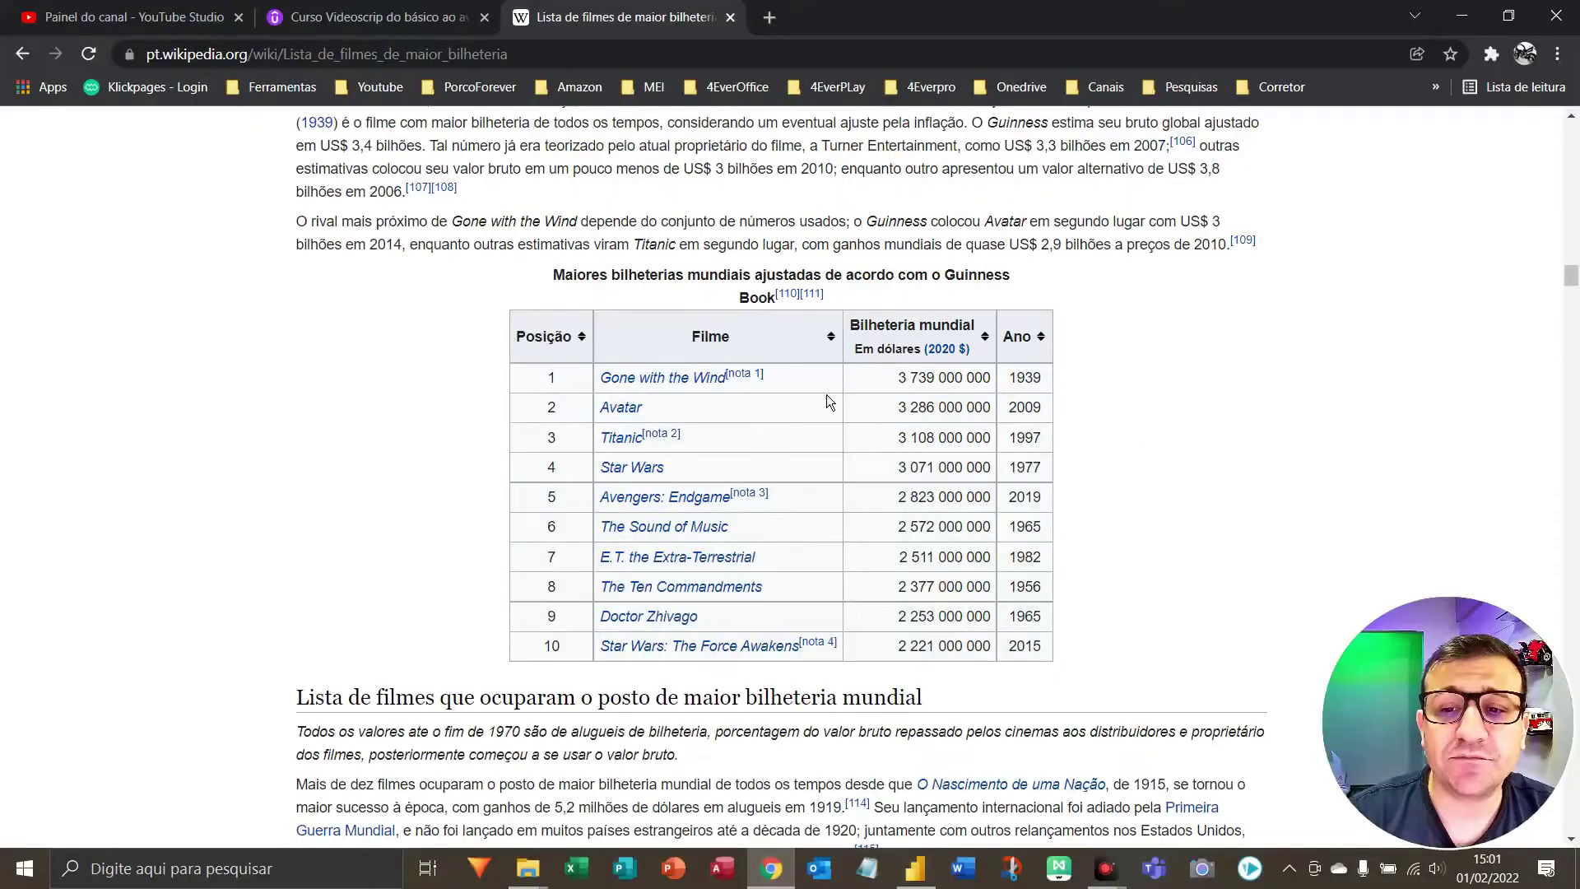
{"action": "scroll", "coordinate": [689, 478], "scroll_direction": "down", "scroll_amount": 15}
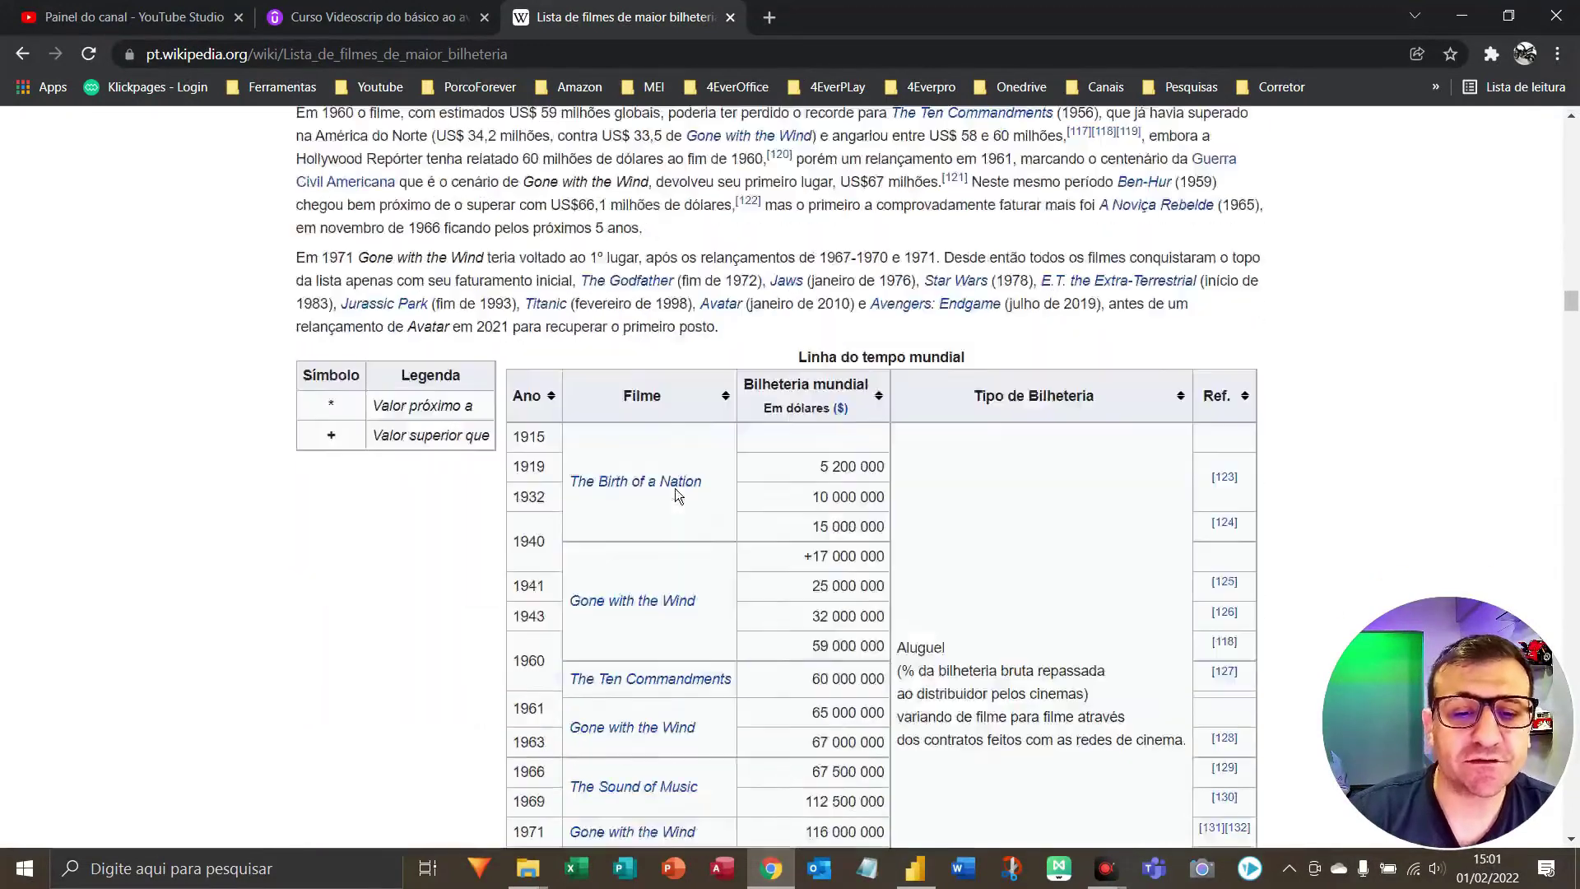
{"action": "scroll", "coordinate": [675, 494], "scroll_direction": "up", "scroll_amount": 5}
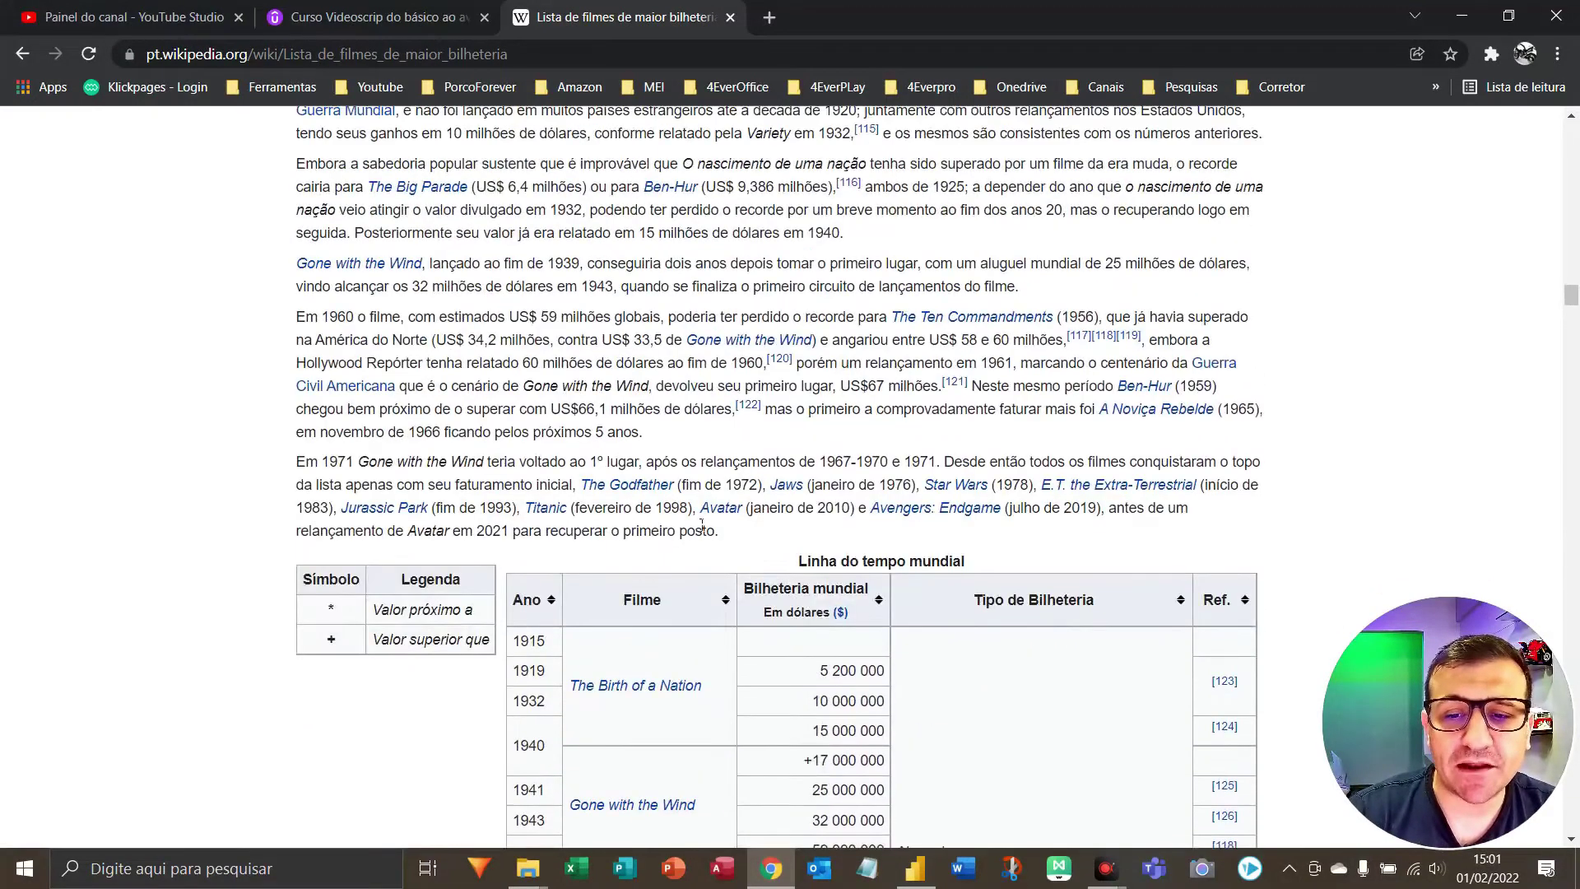
{"action": "key", "text": "F5"}
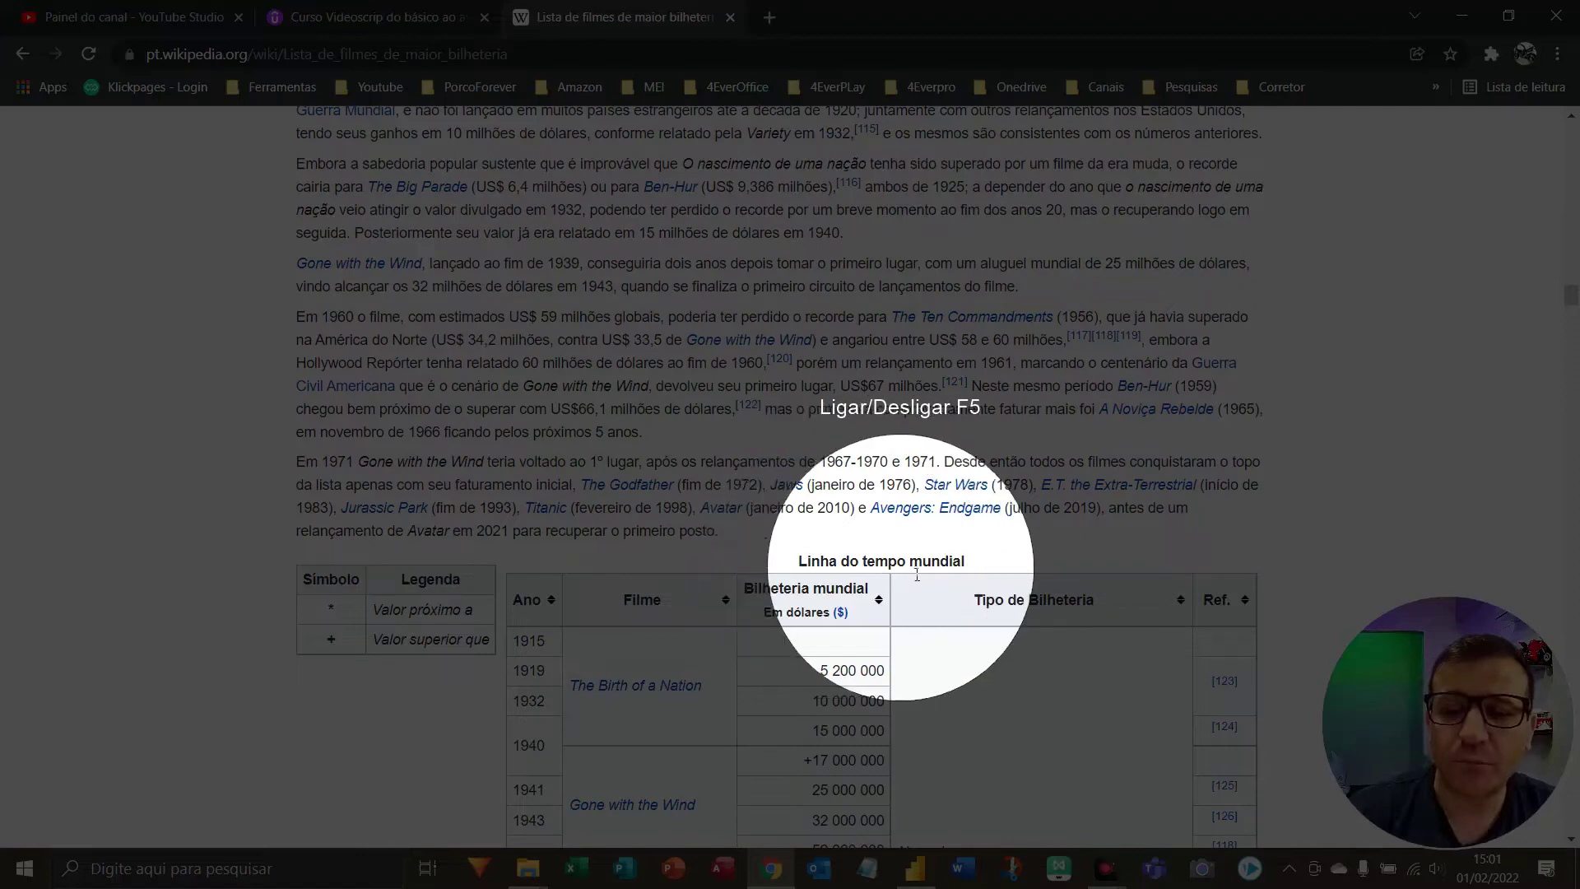
{"action": "key", "text": "F5"}
{"action": "scroll", "coordinate": [696, 569], "scroll_direction": "up", "scroll_amount": 15}
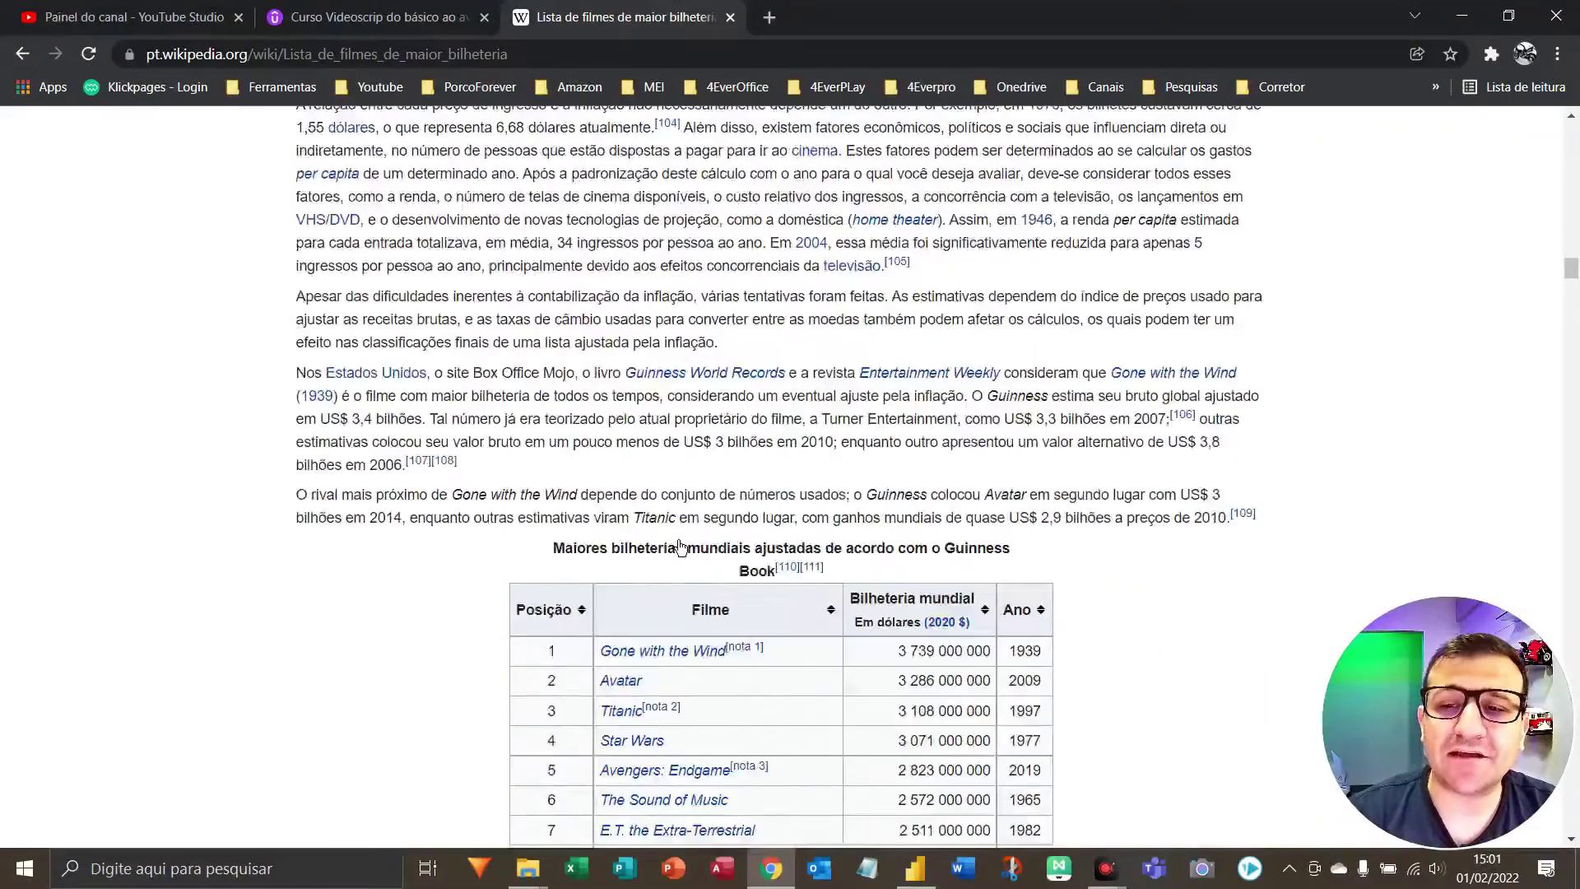
{"action": "scroll", "coordinate": [661, 530], "scroll_direction": "up", "scroll_amount": 20}
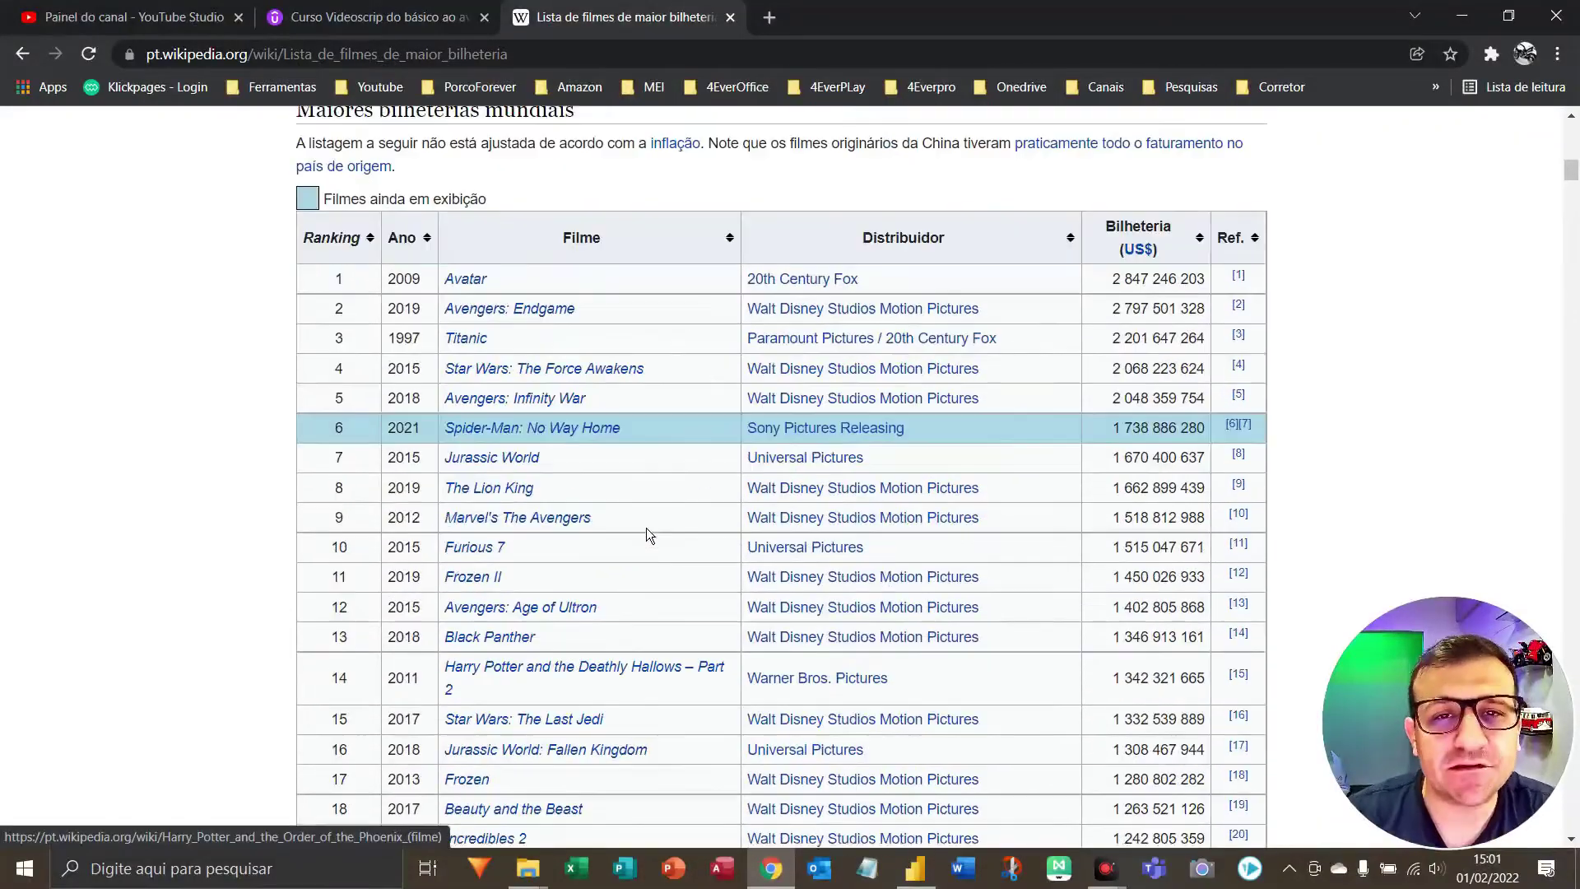
{"action": "scroll", "coordinate": [646, 534], "scroll_direction": "down", "scroll_amount": 5}
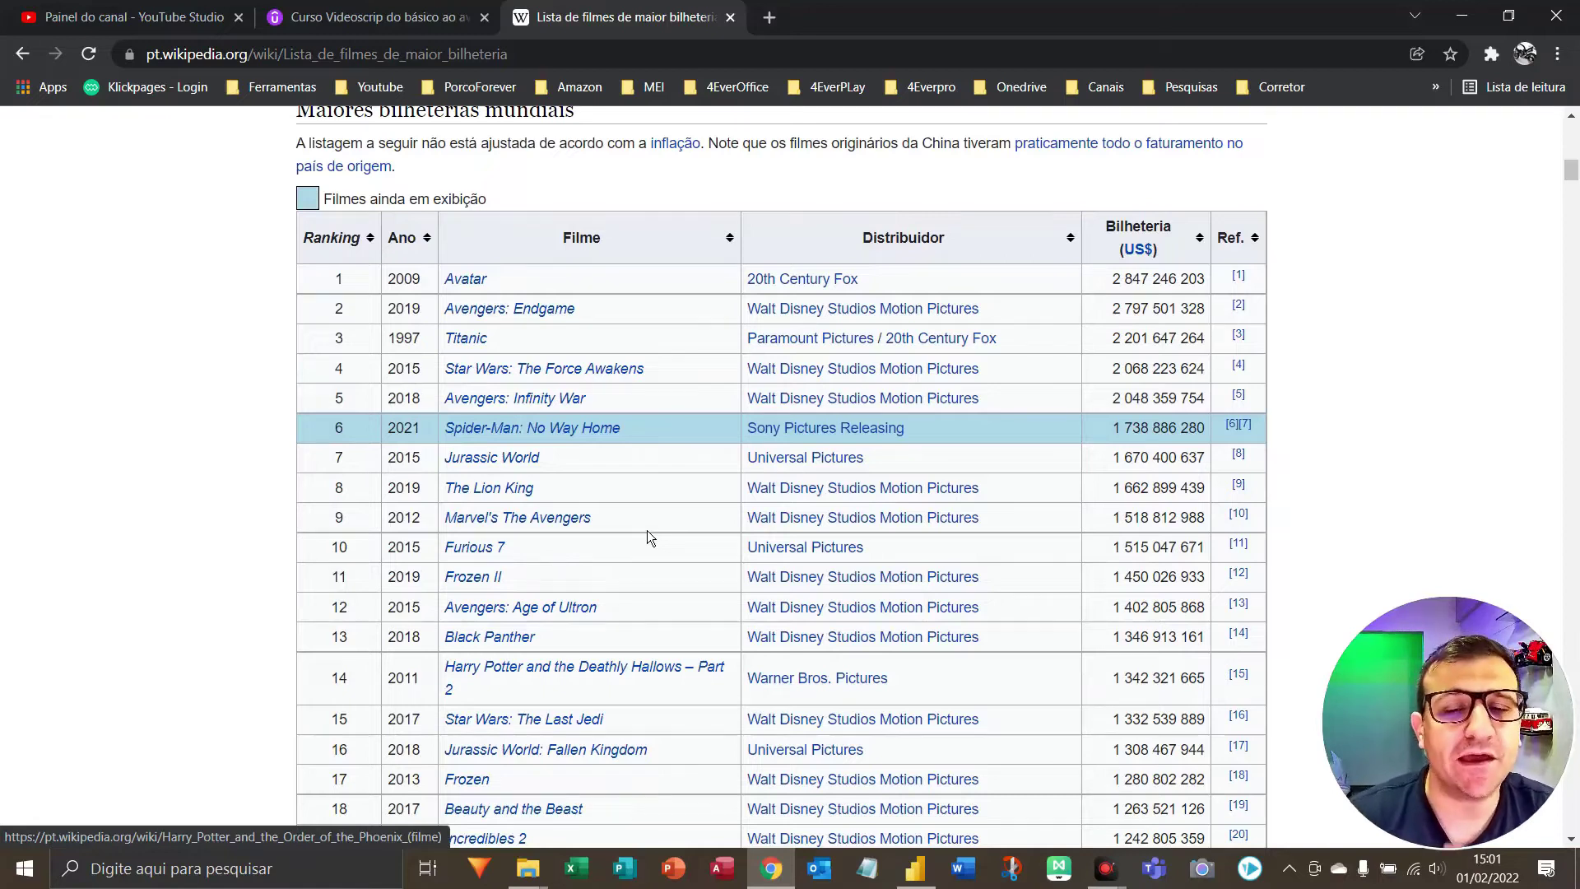
Copy the full web address of the Wikipedia article
{"action": "scroll", "coordinate": [646, 477], "scroll_direction": "up", "scroll_amount": 20}
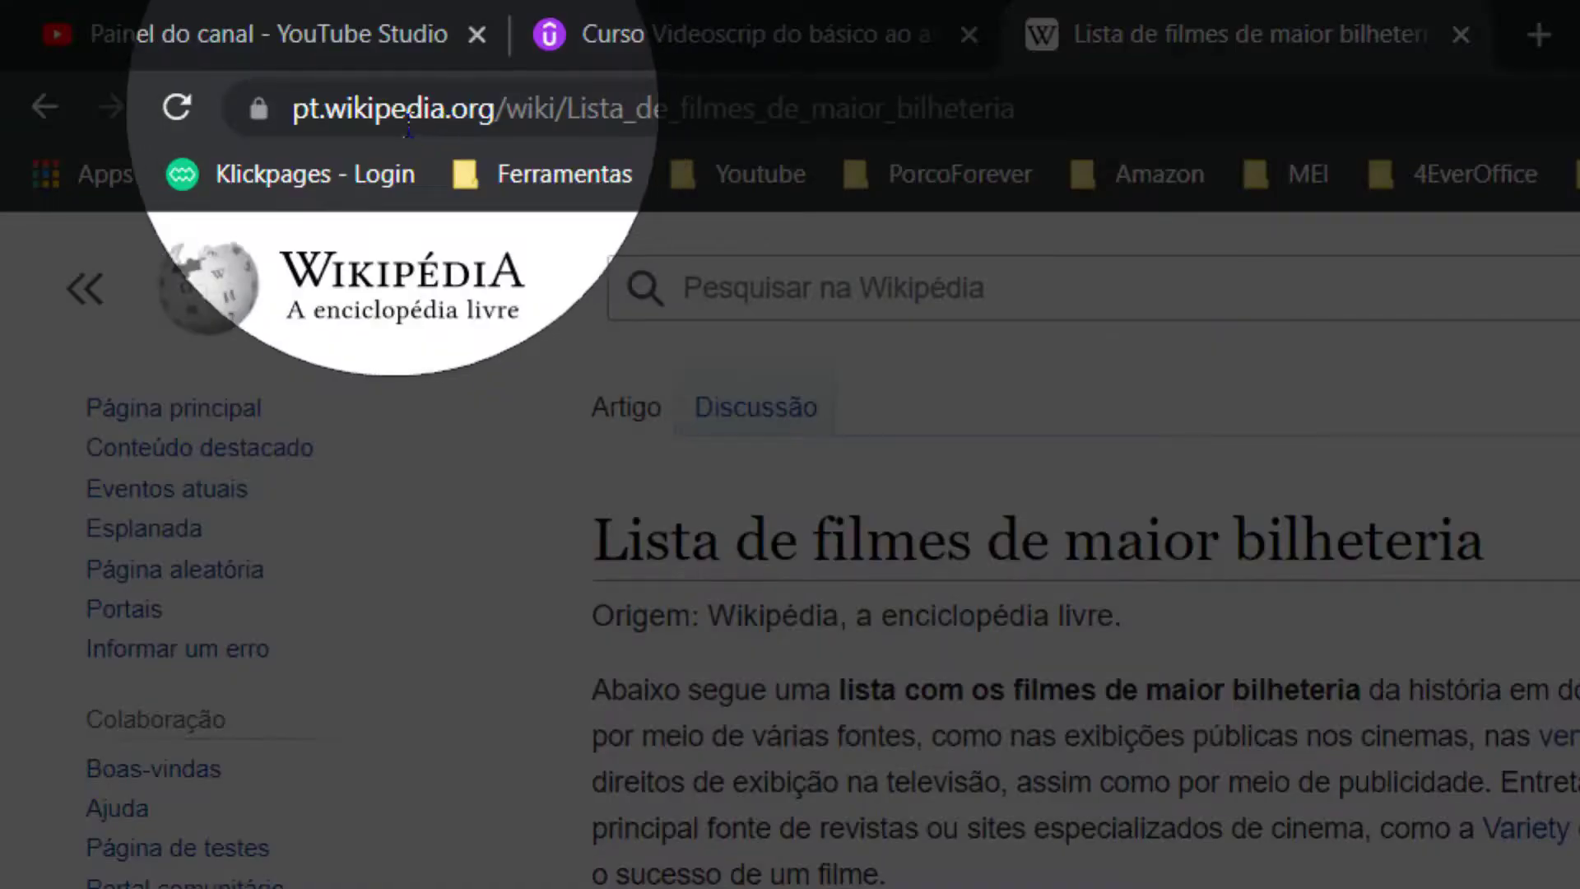
{"action": "double_click", "coordinate": [216, 56]}
{"action": "left_click", "coordinate": [204, 57]}
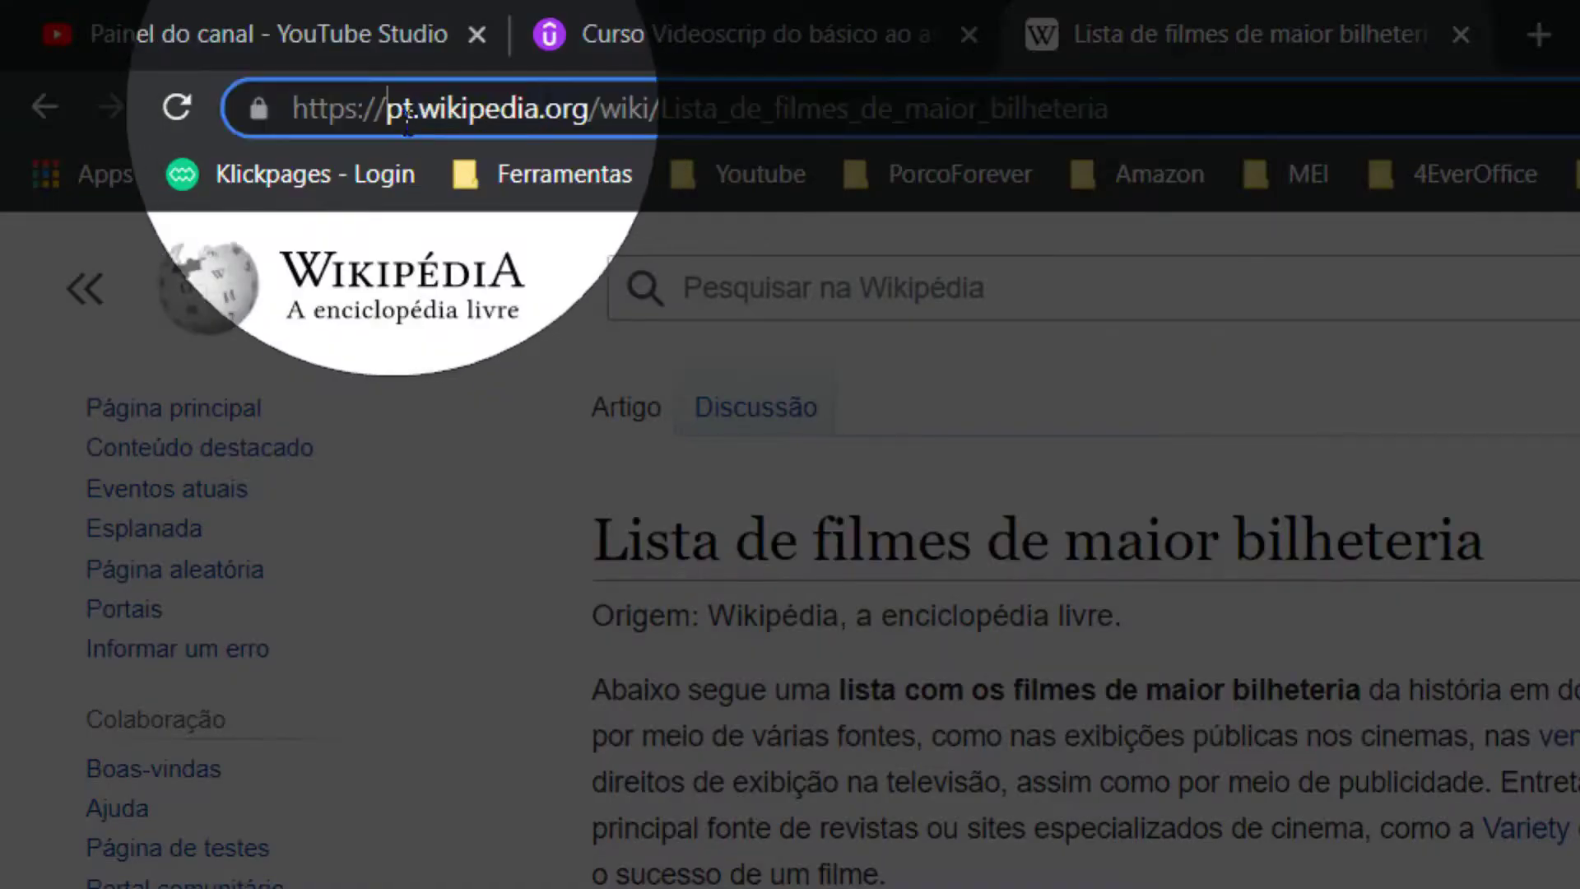
{"action": "triple_click", "coordinate": [407, 122]}
{"action": "key", "text": "ctrl+c"}
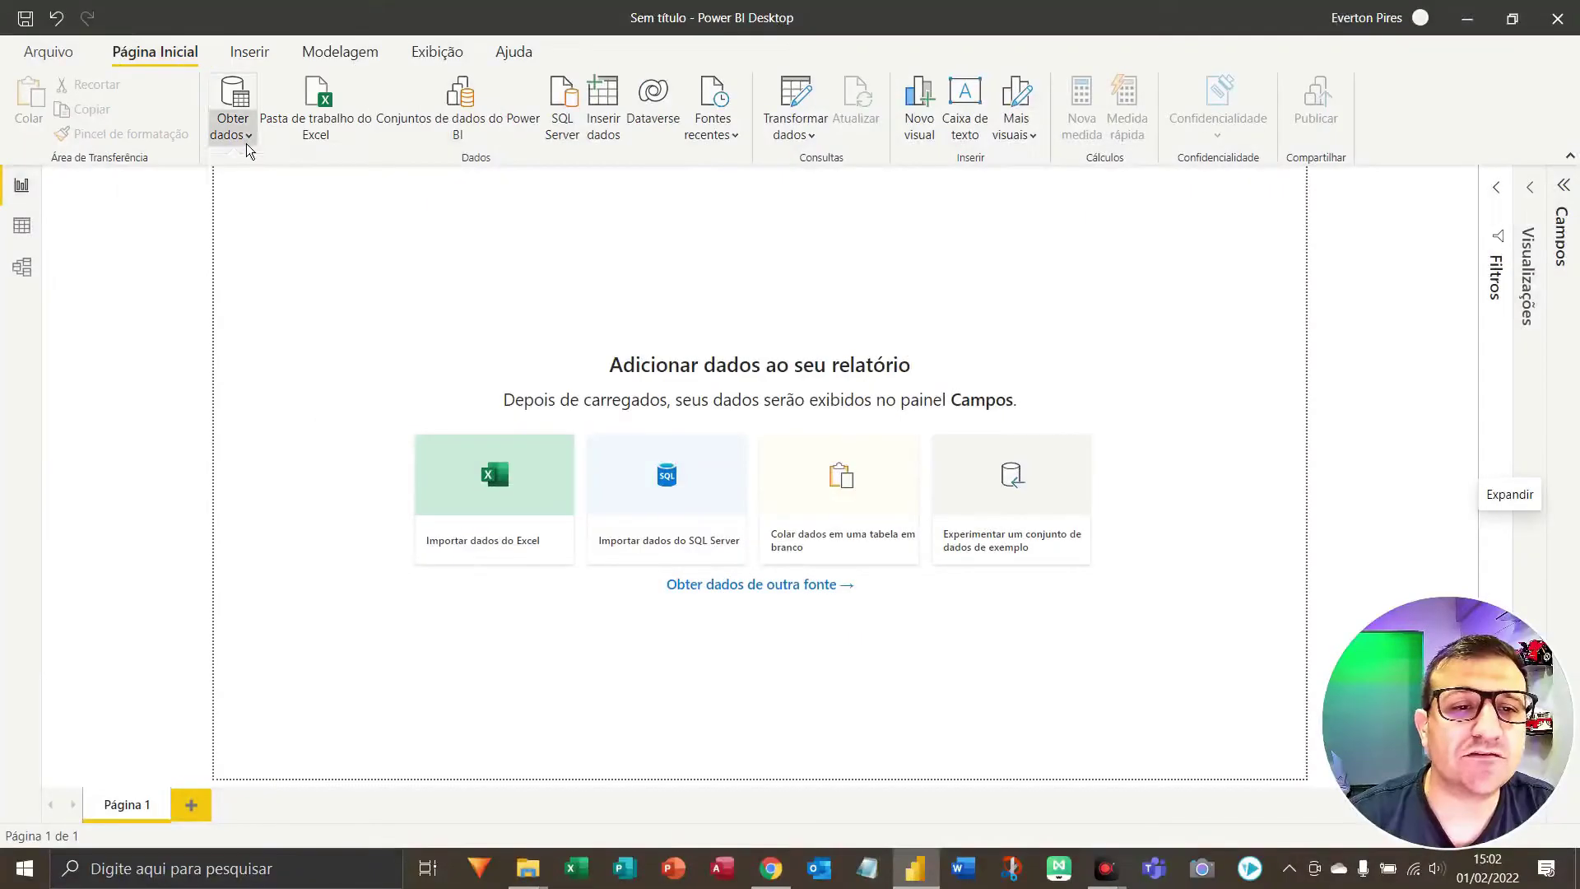
Switch to Power BI Desktop and connect to a Web data source in basic mode with the copied article URL
{"action": "left_click", "coordinate": [245, 140]}
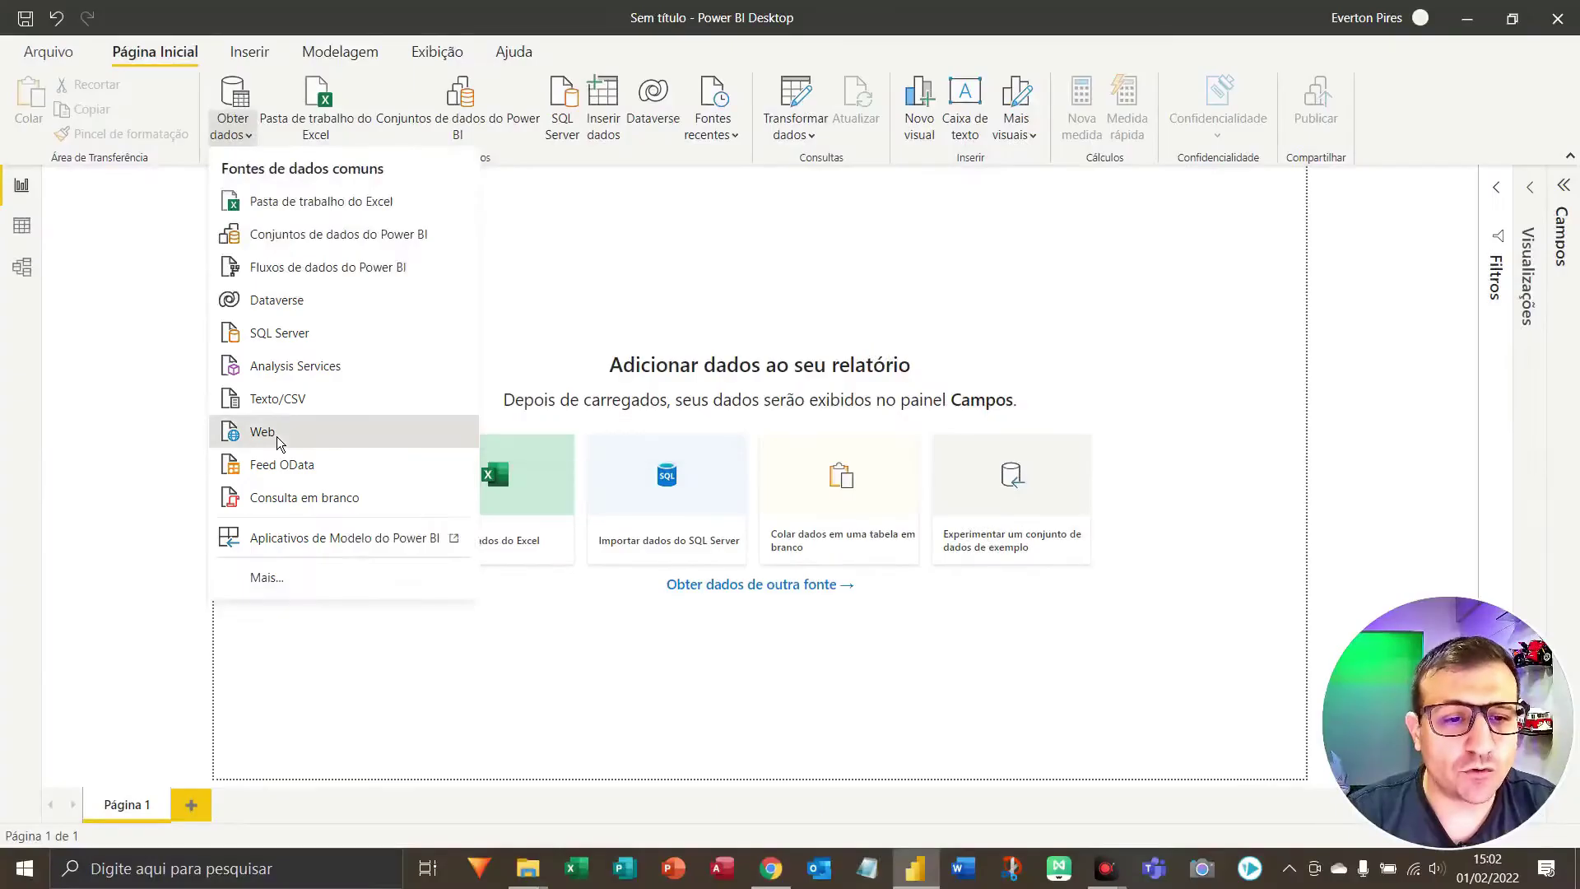
{"action": "left_click", "coordinate": [276, 436]}
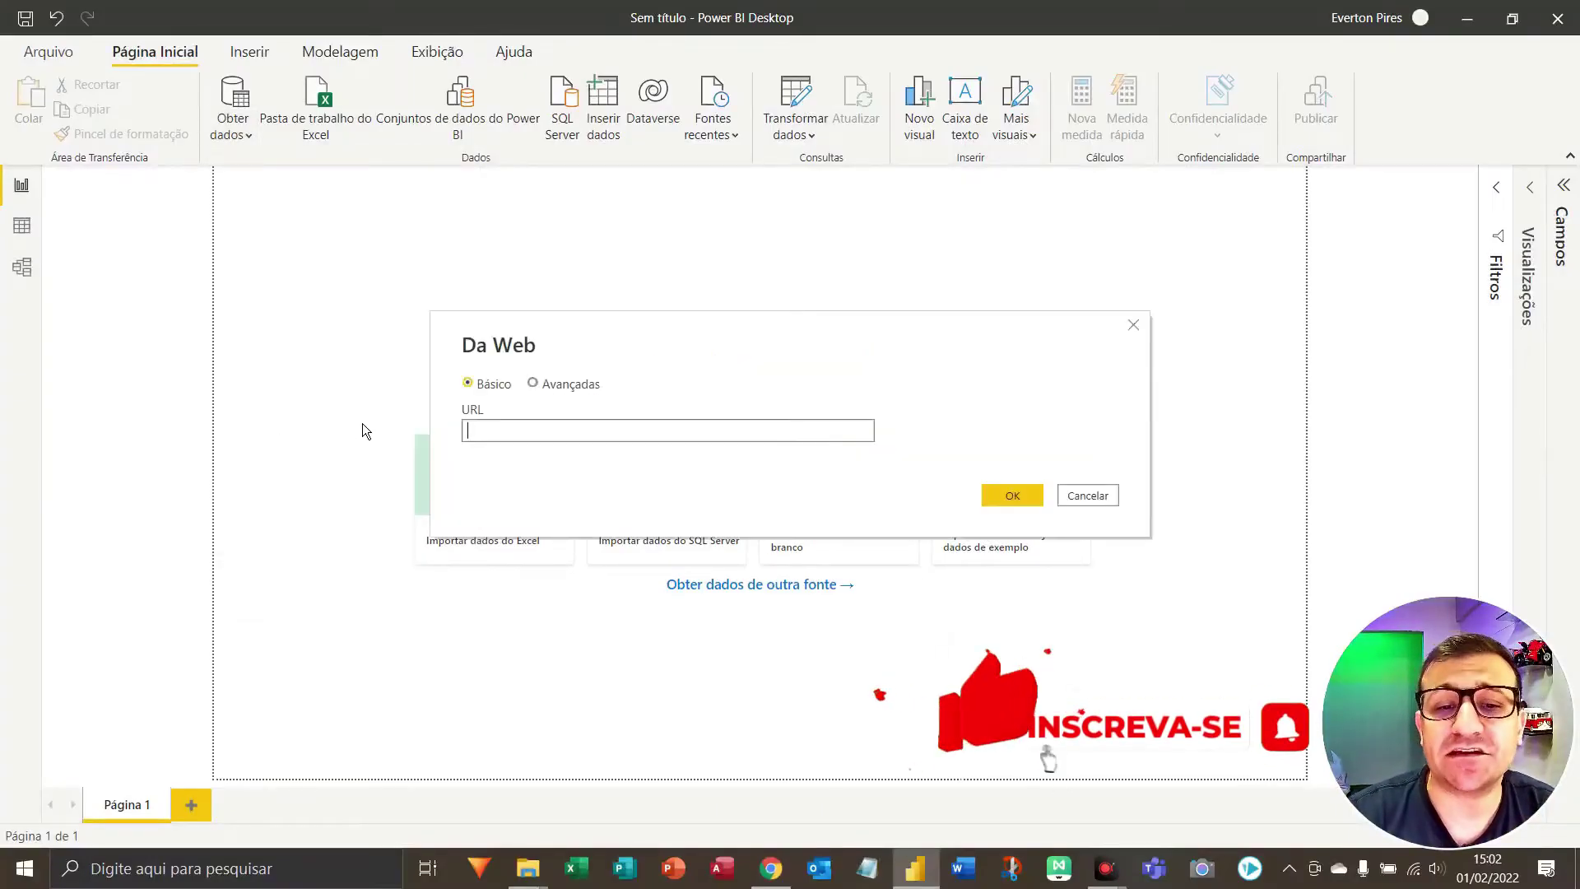
{"action": "key", "text": "F5"}
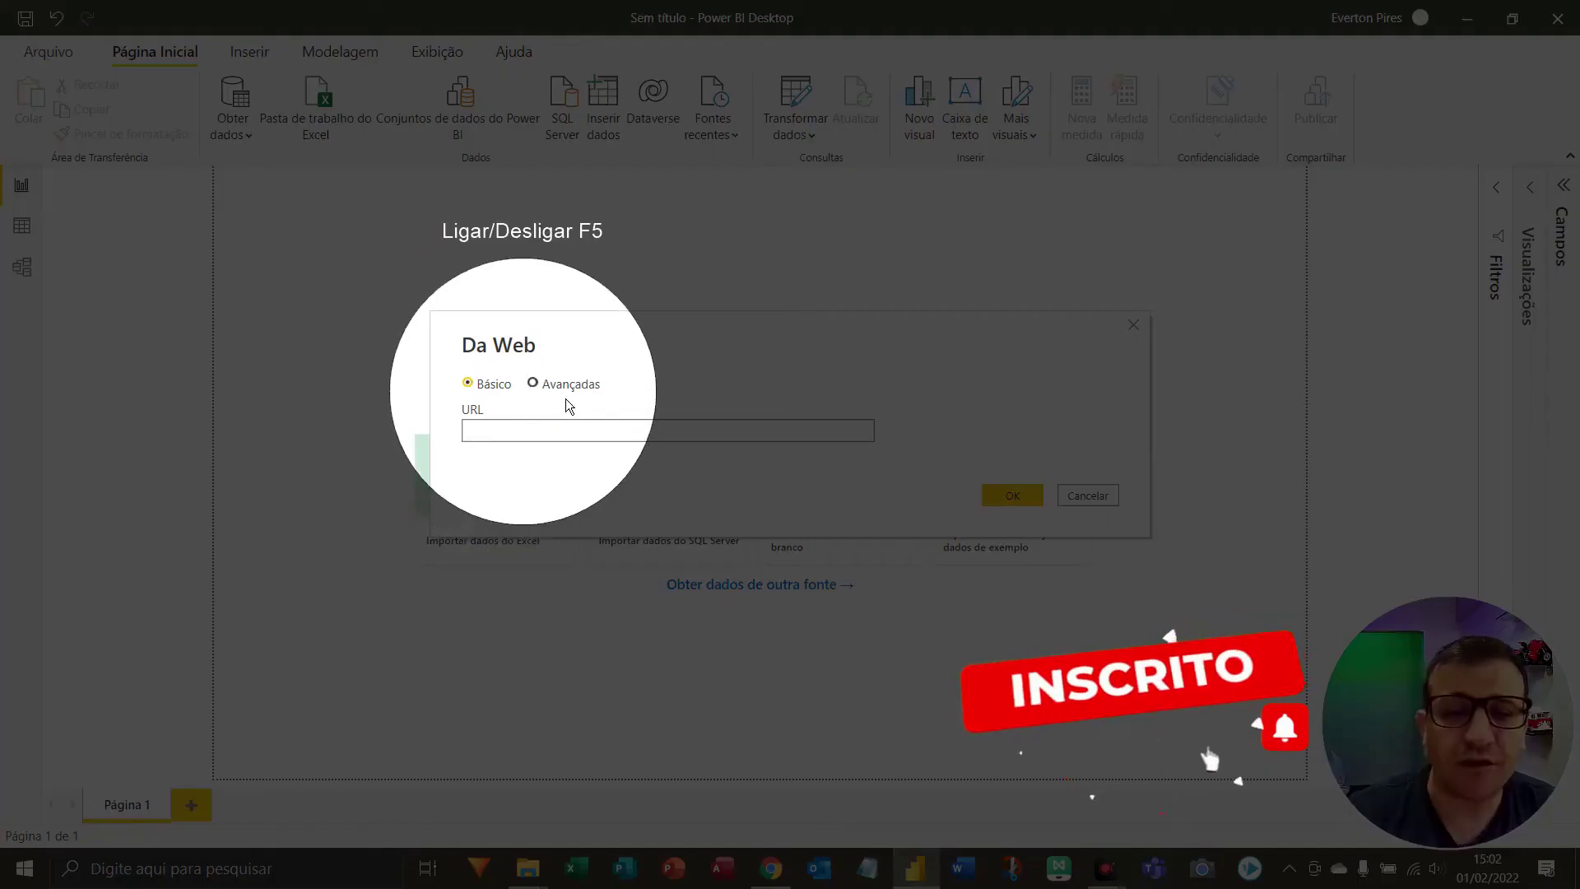
{"action": "key", "text": "F5"}
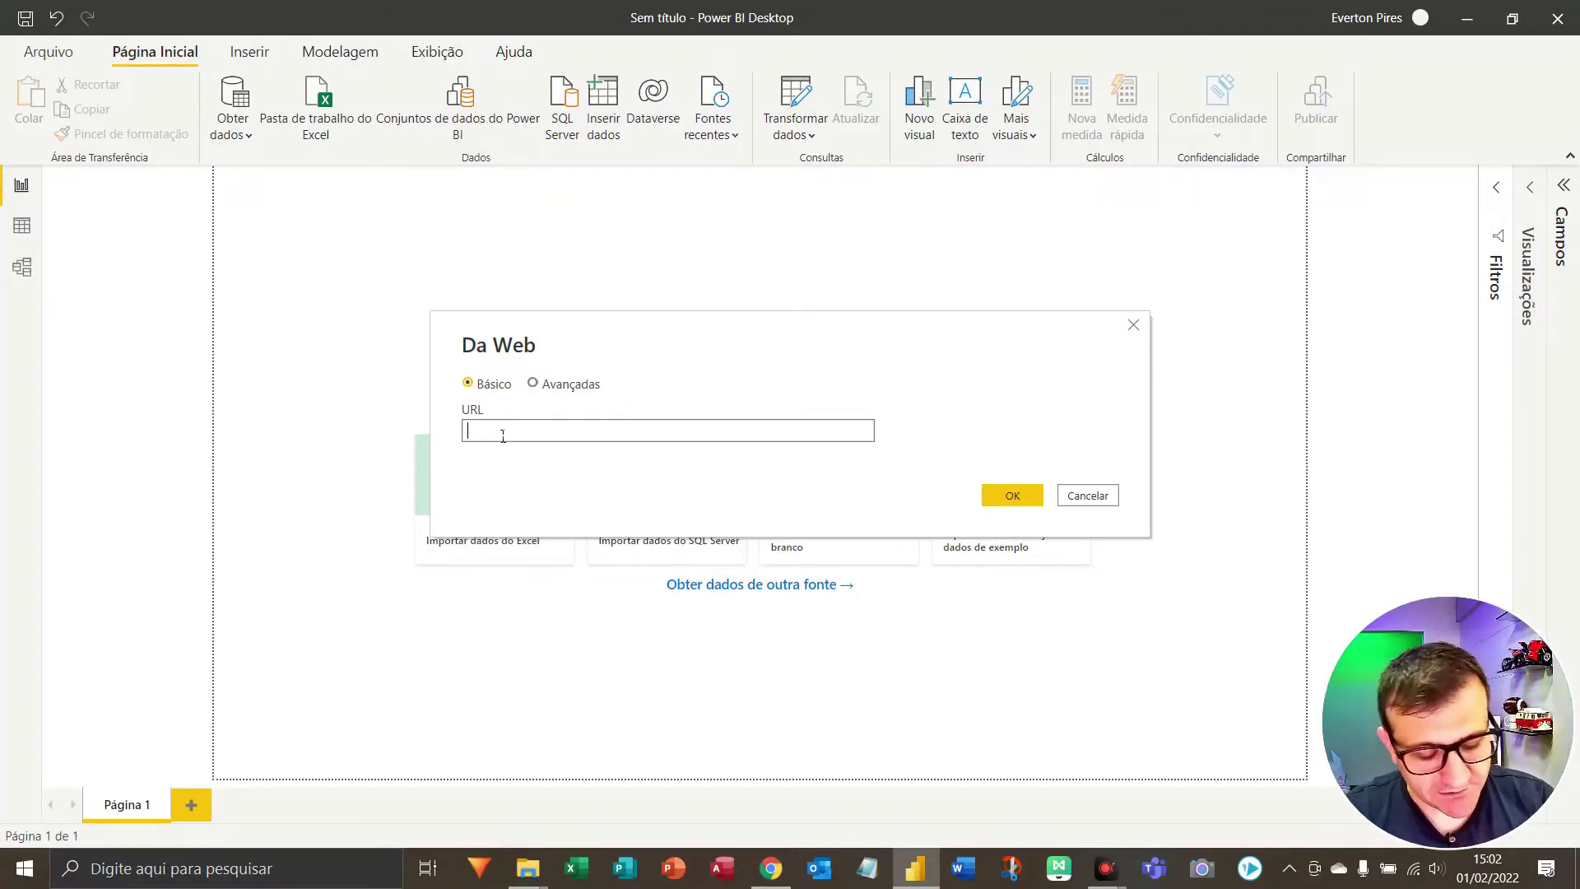
{"action": "key", "text": "ctrl+v"}
{"action": "left_click", "coordinate": [1020, 501]}
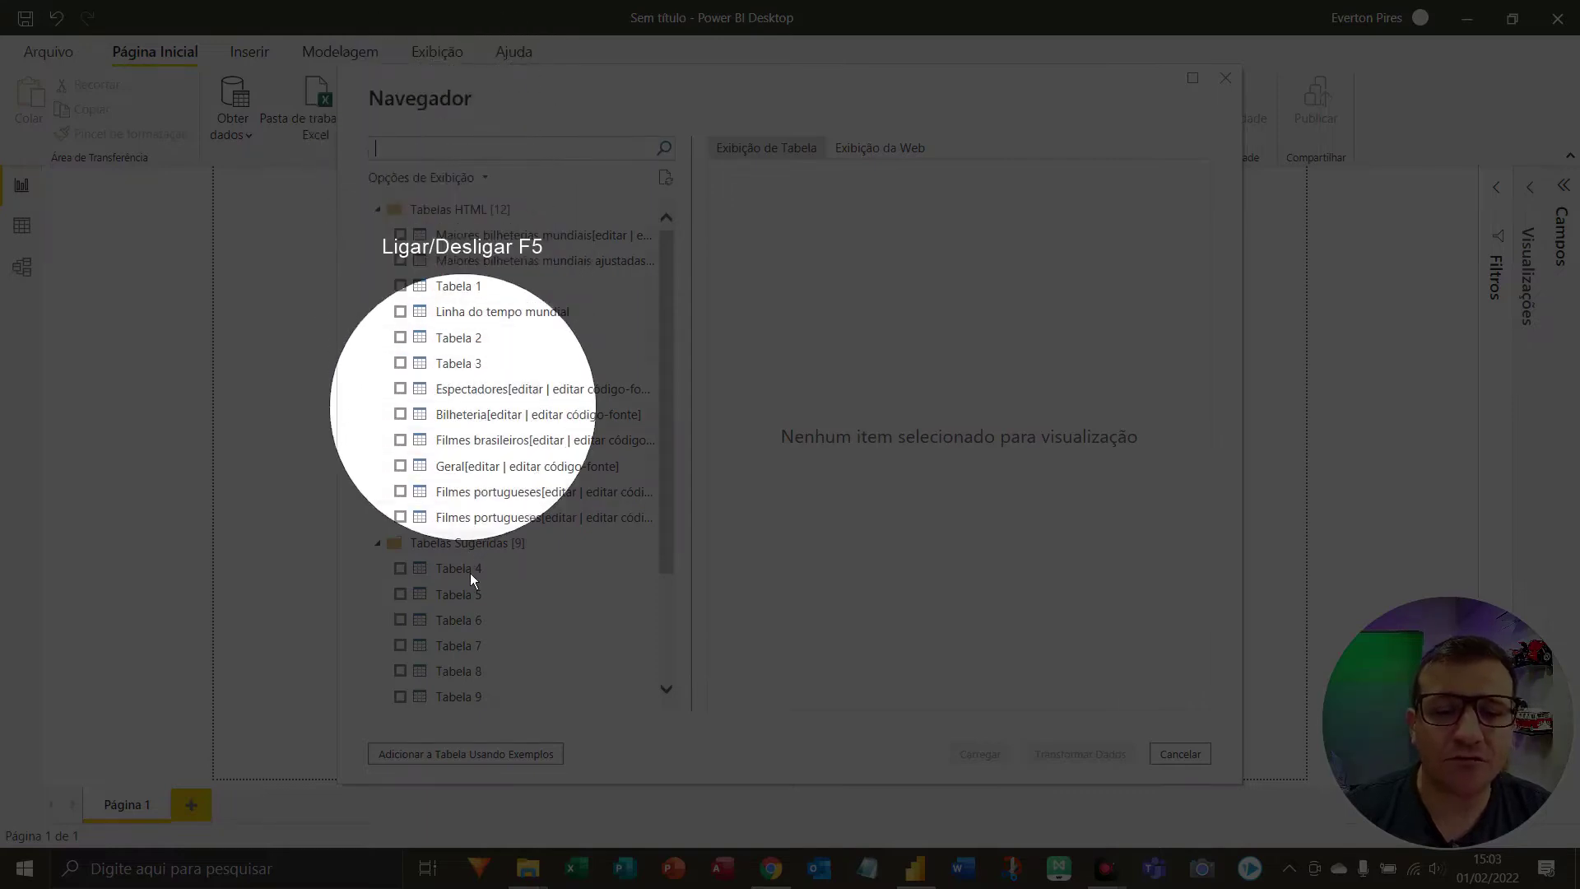
{"action": "key", "text": "F5"}
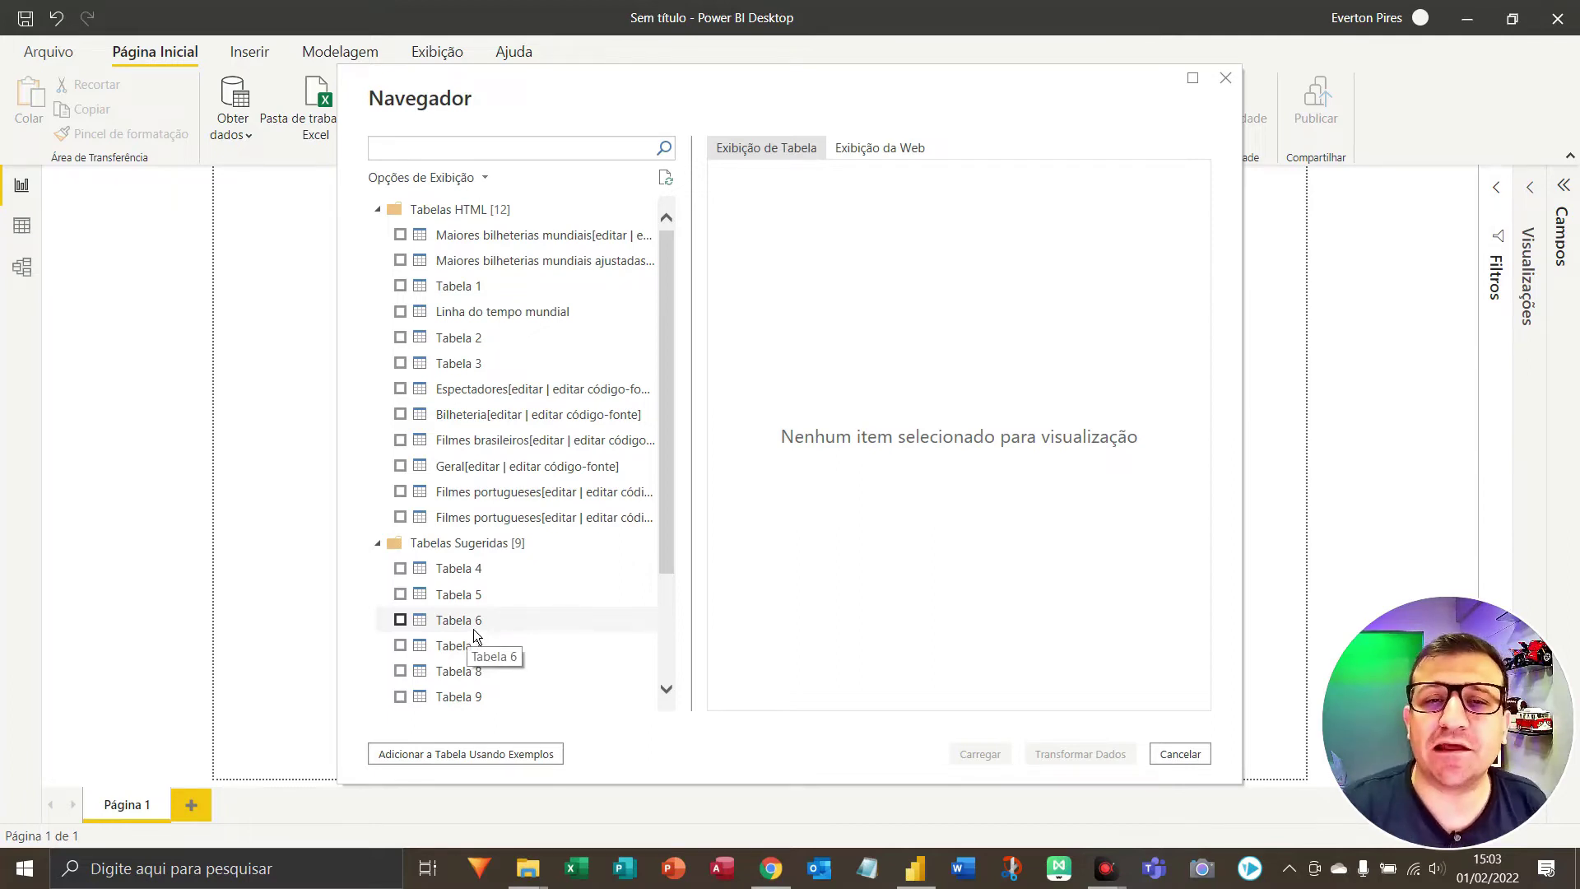
{"action": "key", "text": "F9"}
{"action": "mouse_move", "coordinate": [377, 219]}
{"action": "left_mouse_down"}
{"action": "mouse_move", "coordinate": [462, 260]}
{"action": "mouse_move", "coordinate": [673, 260]}
{"action": "left_mouse_up"}
{"action": "key", "text": "F9"}
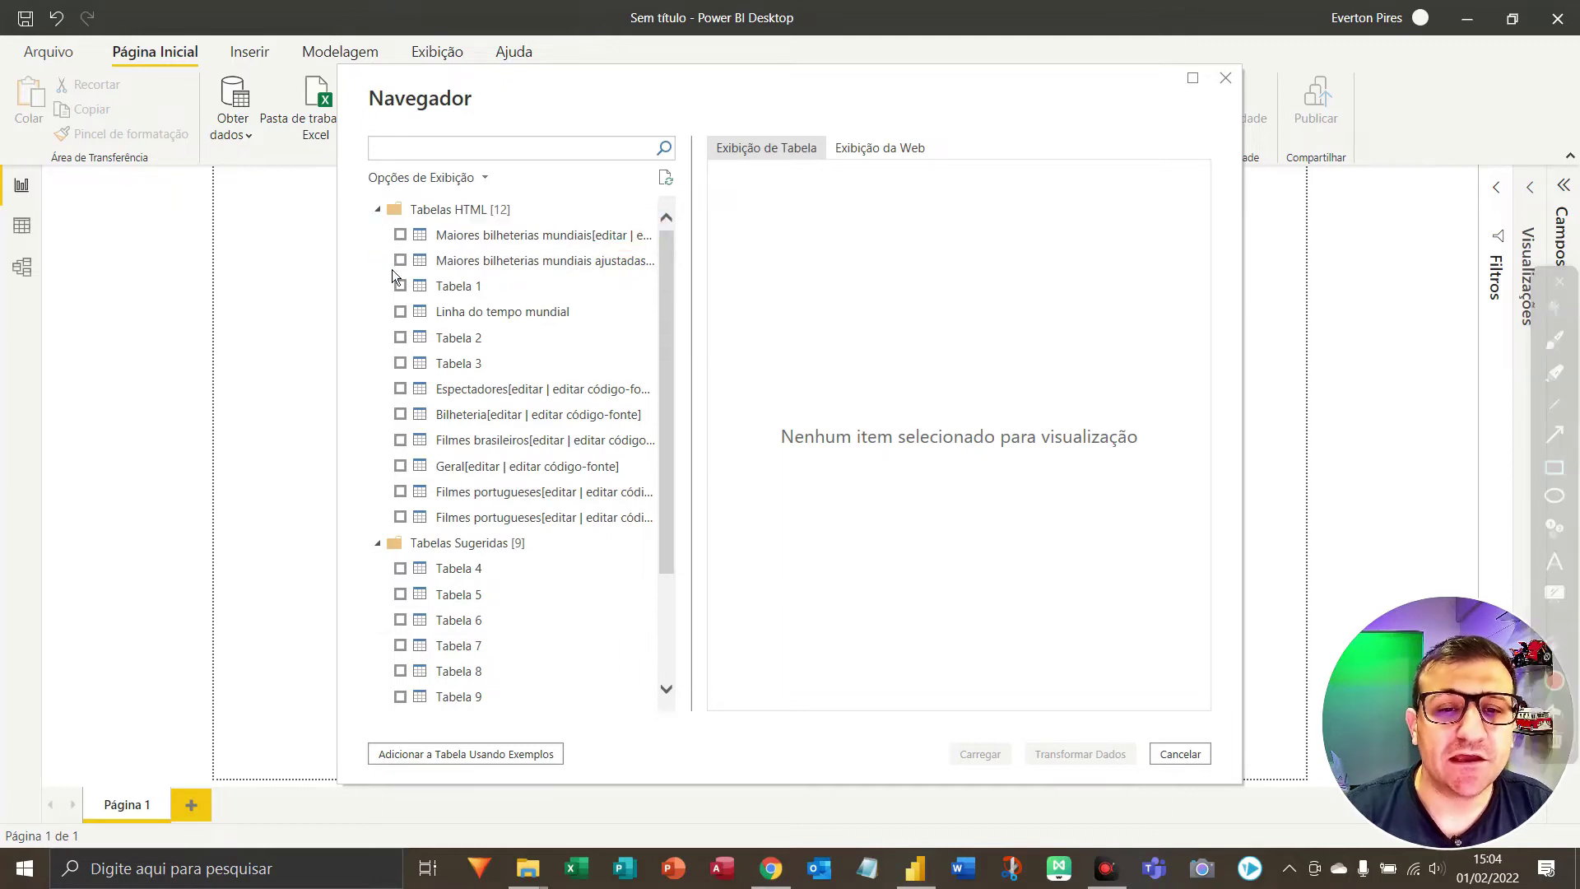
{"action": "key", "text": "F9"}
{"action": "mouse_move", "coordinate": [367, 242]}
{"action": "left_mouse_down"}
{"action": "mouse_move", "coordinate": [661, 303]}
{"action": "mouse_move", "coordinate": [675, 276]}
{"action": "left_mouse_up"}
{"action": "key", "text": "F9"}
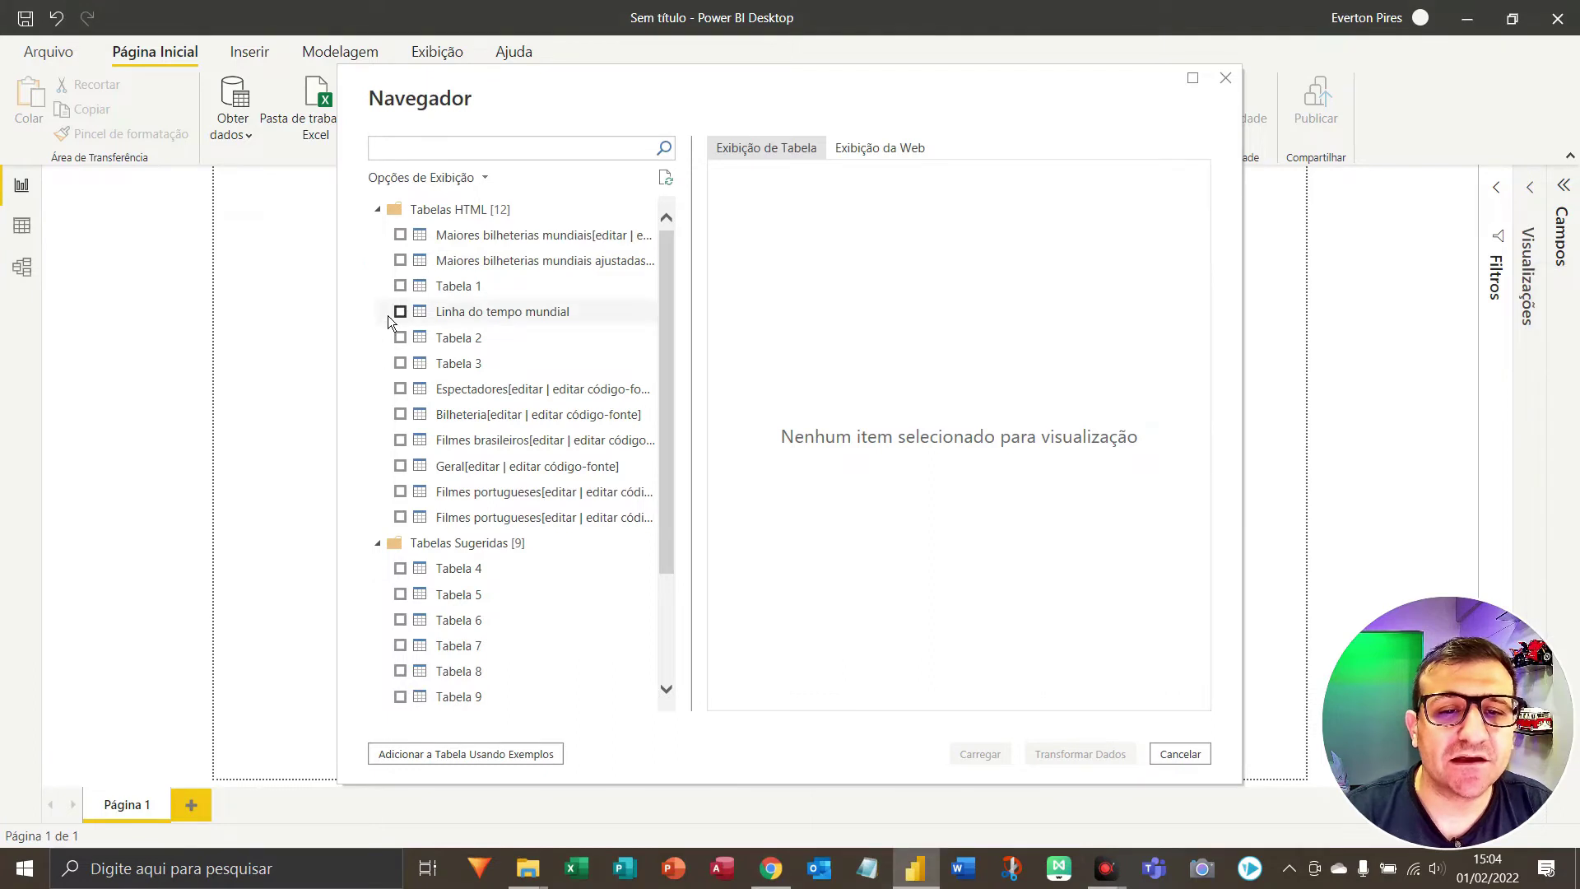
{"action": "key", "text": "F9"}
{"action": "mouse_move", "coordinate": [374, 298]}
{"action": "left_mouse_down"}
{"action": "mouse_move", "coordinate": [385, 316]}
{"action": "mouse_move", "coordinate": [615, 347]}
{"action": "left_mouse_up"}
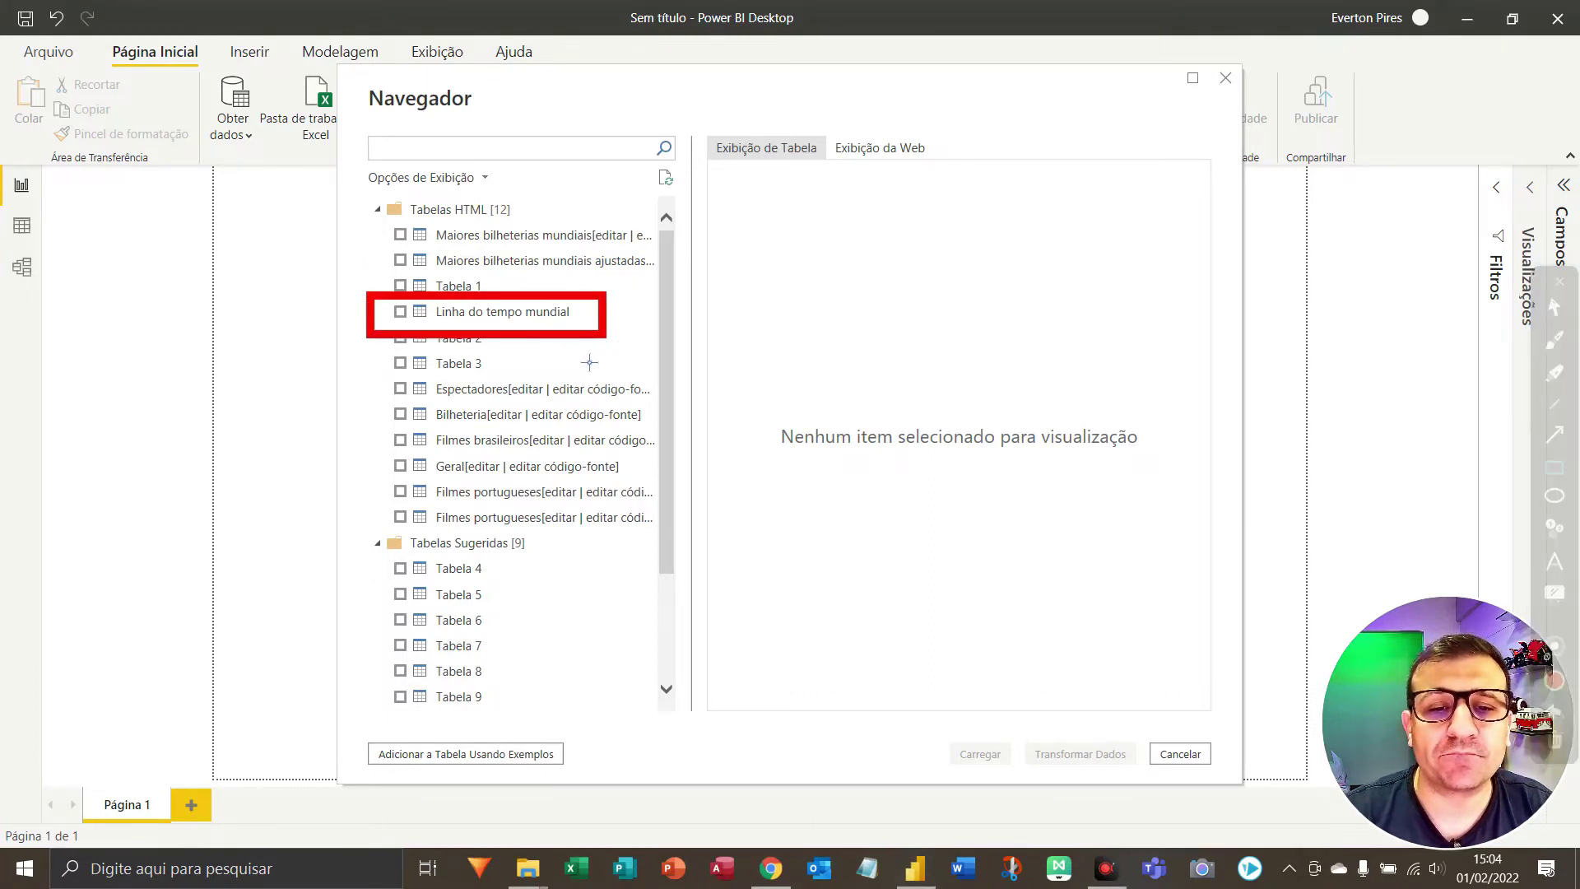
Select the "Maiores bilheterias mundiais" HTML table, excluding the inflation-adjusted one, and load it into the report
{"action": "left_click", "coordinate": [403, 237]}
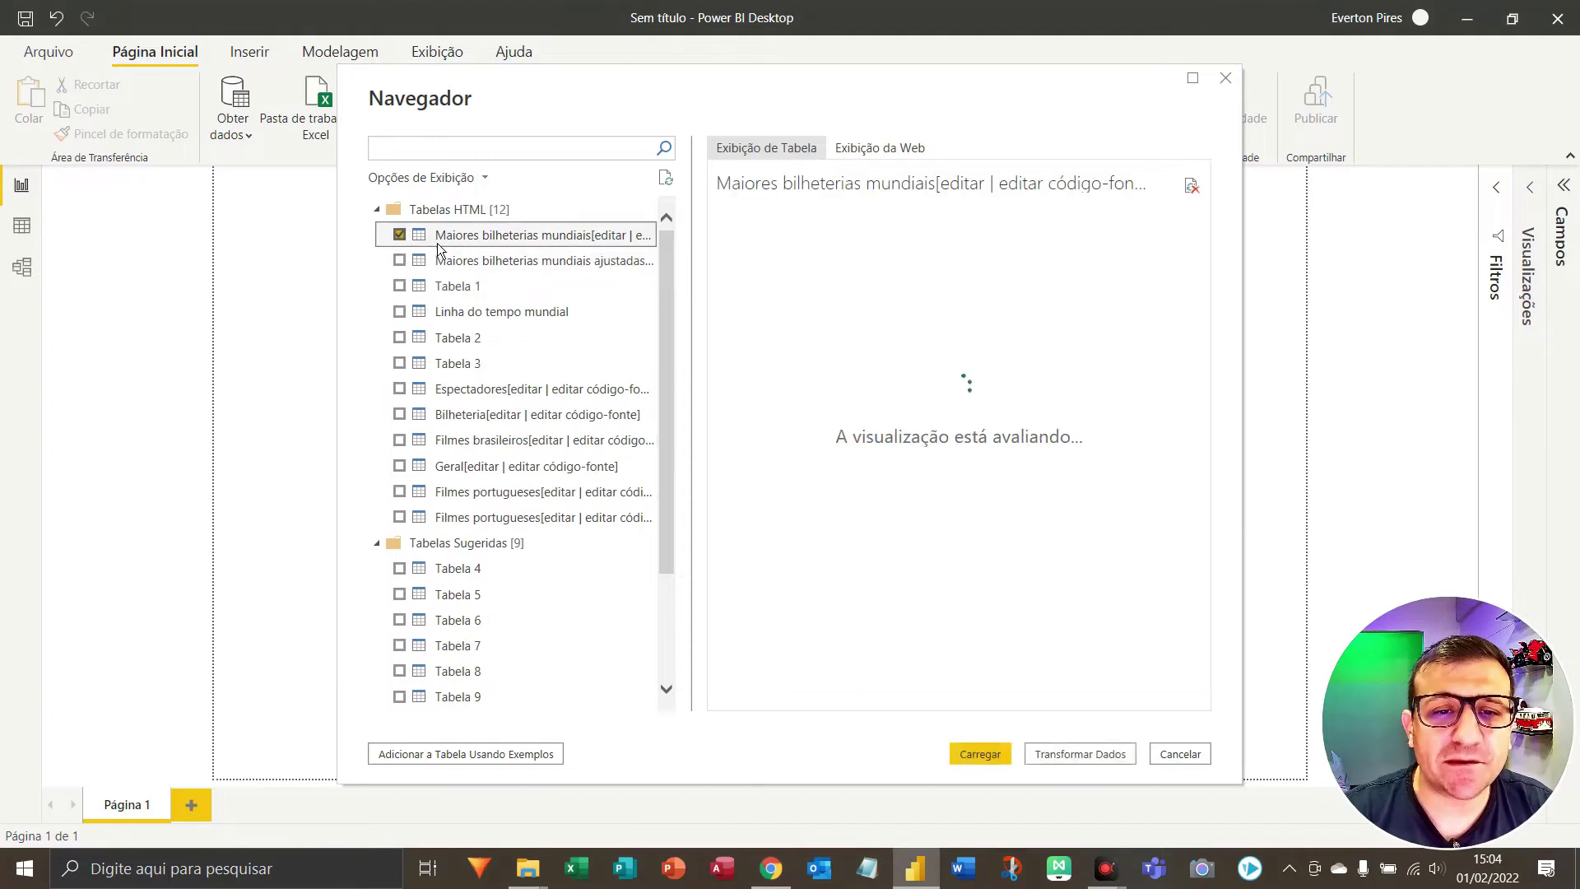
{"action": "key", "text": "F5"}
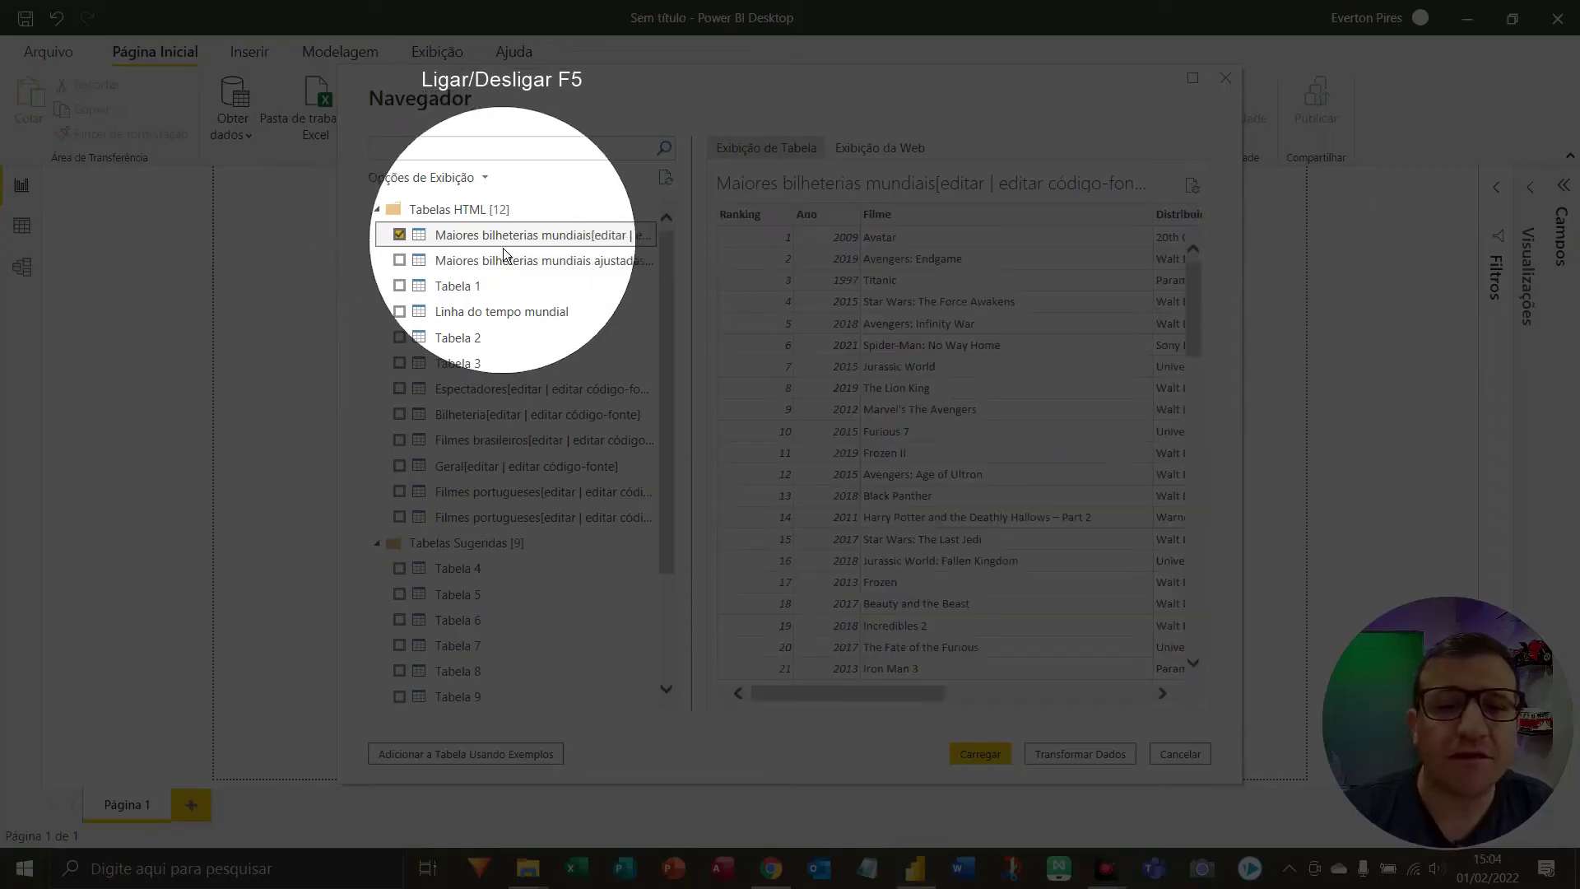
{"action": "key", "text": "F5"}
{"action": "key", "text": "F5"}
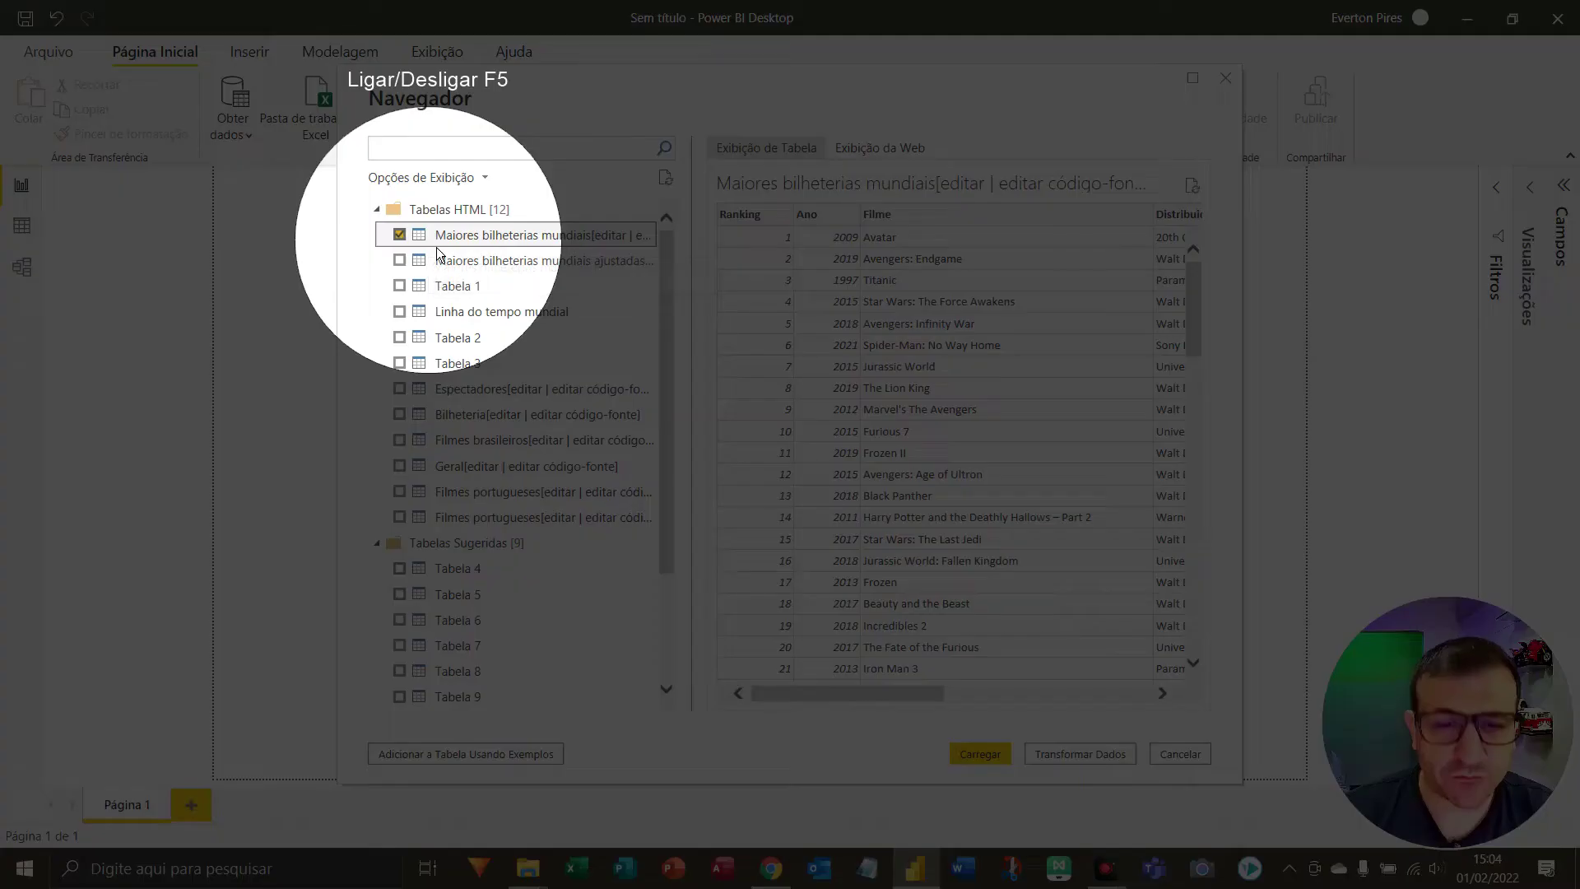
{"action": "key", "text": "F5"}
{"action": "key", "text": "F5"}
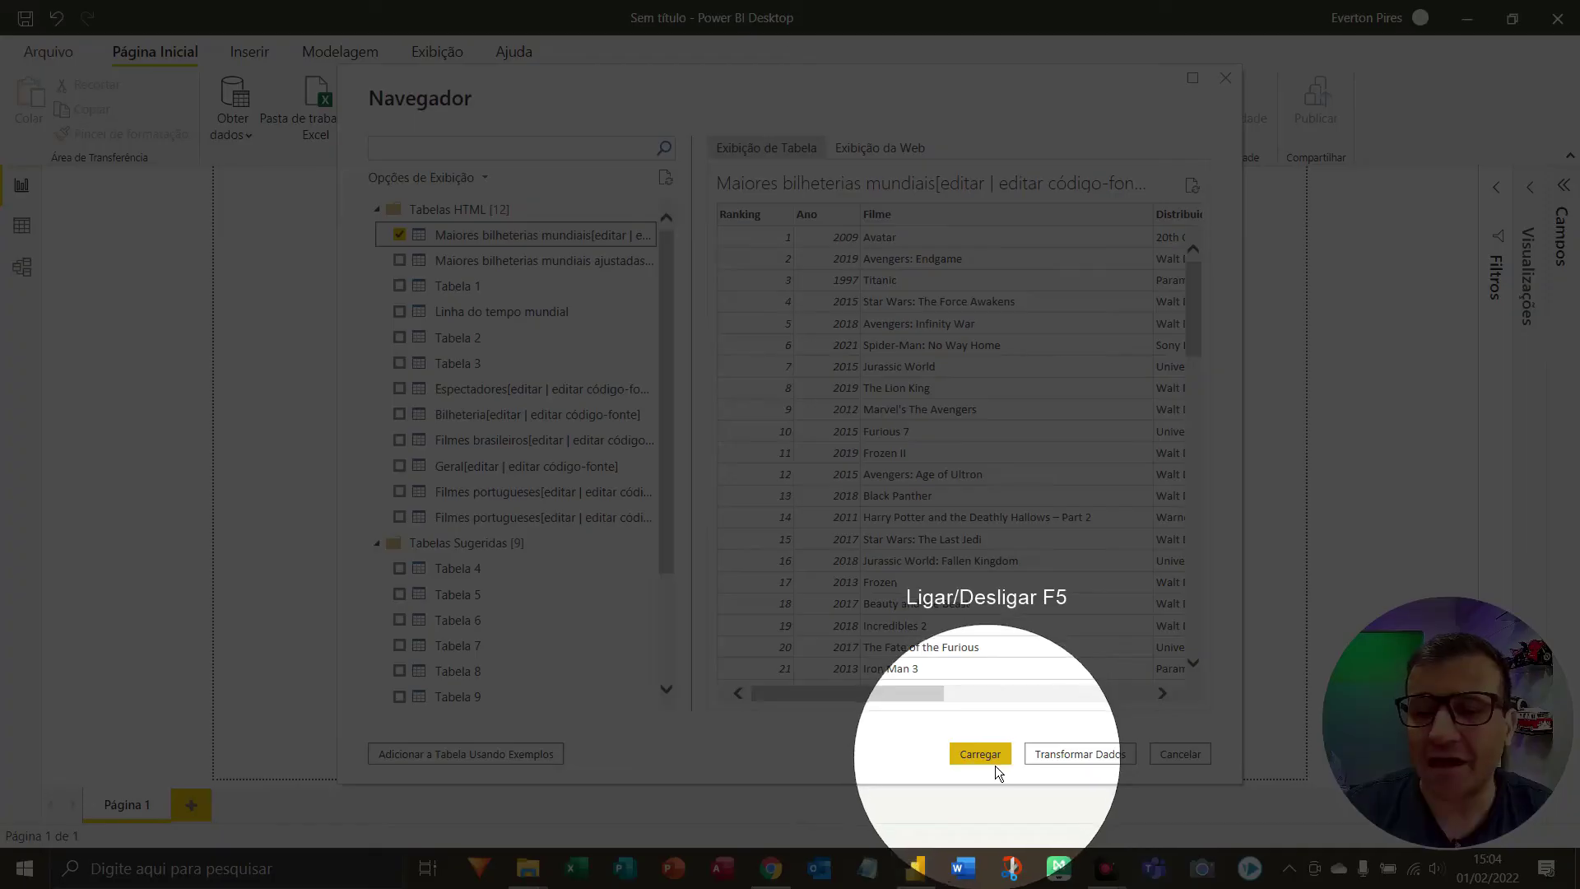
{"action": "key", "text": "F5"}
{"action": "left_click", "coordinate": [990, 760]}
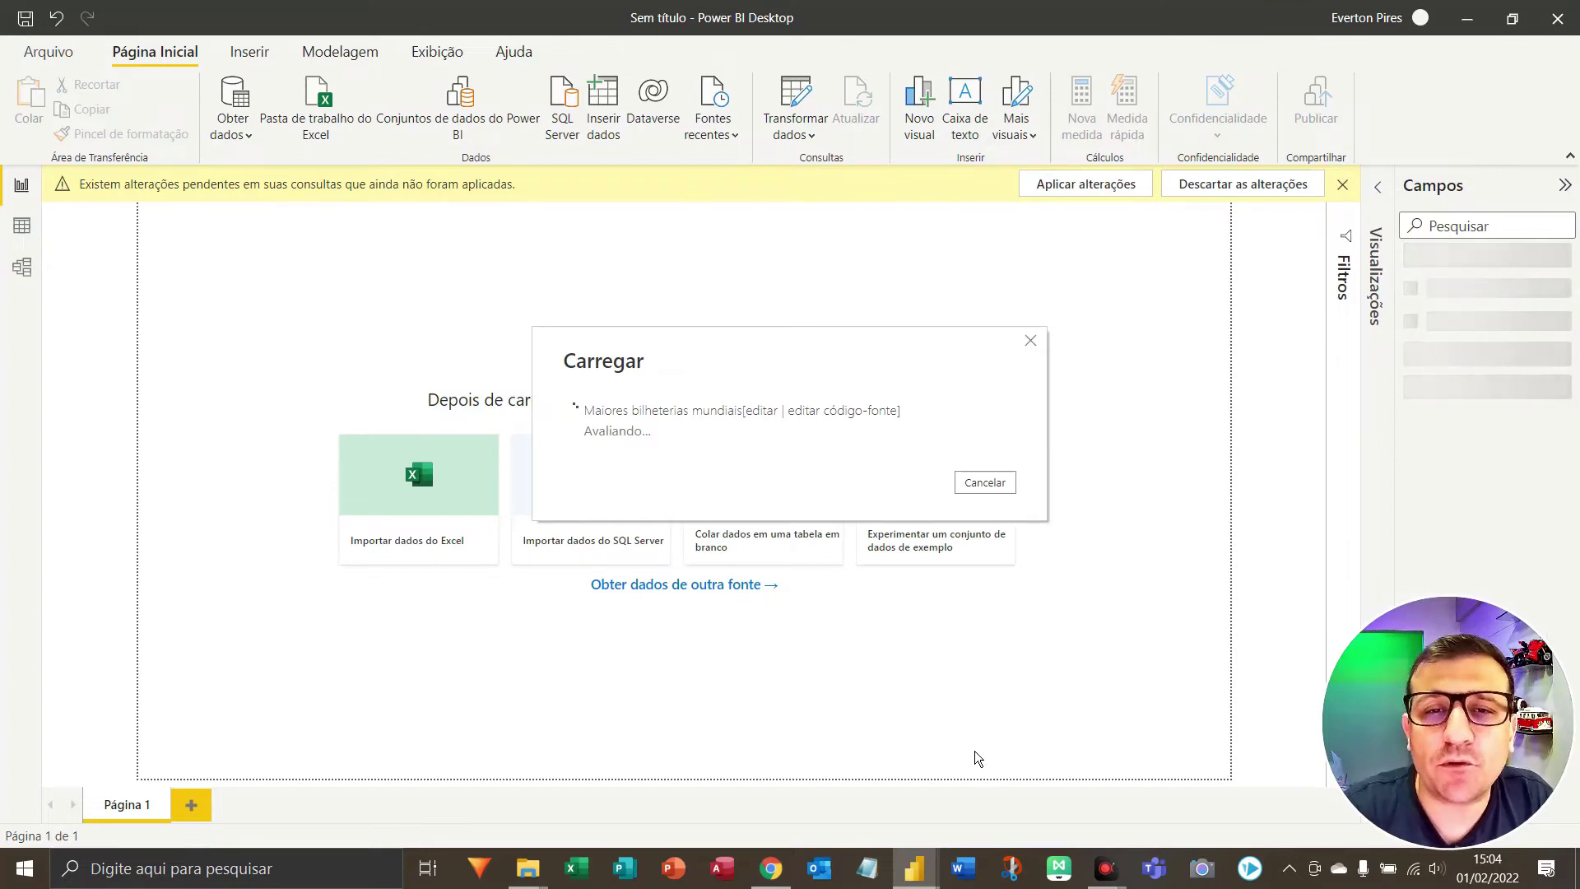
Show the loaded "Maiores bilheterias mundiais" table in data view and look through its rows and columns
{"action": "key", "text": "F5"}
{"action": "left_click", "coordinate": [35, 240]}
{"action": "key", "text": "F5"}
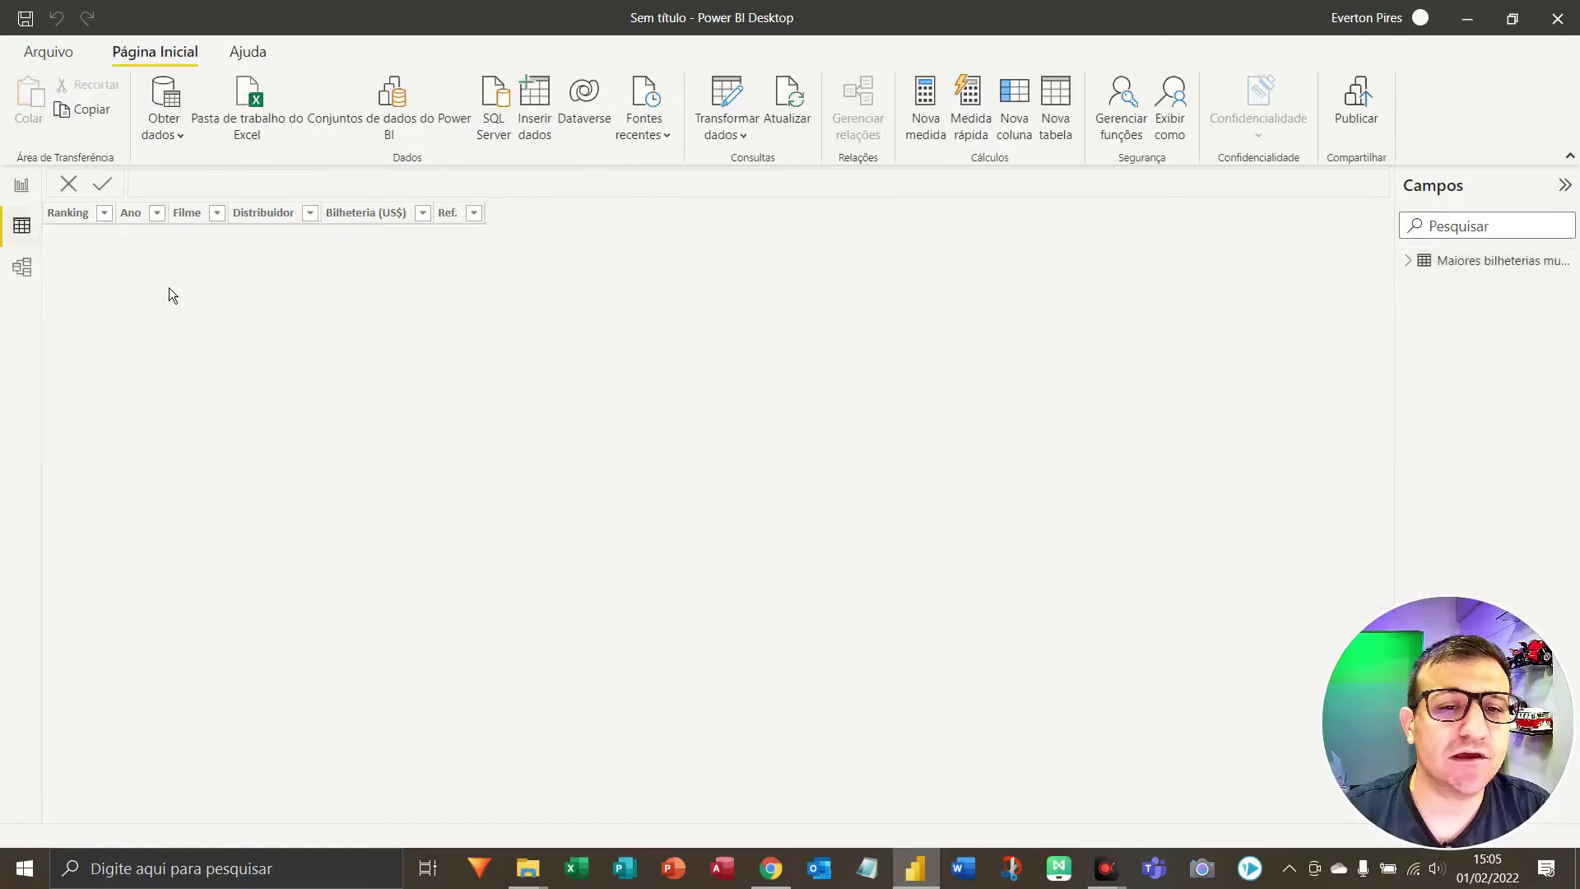
{"action": "key", "text": "F5"}
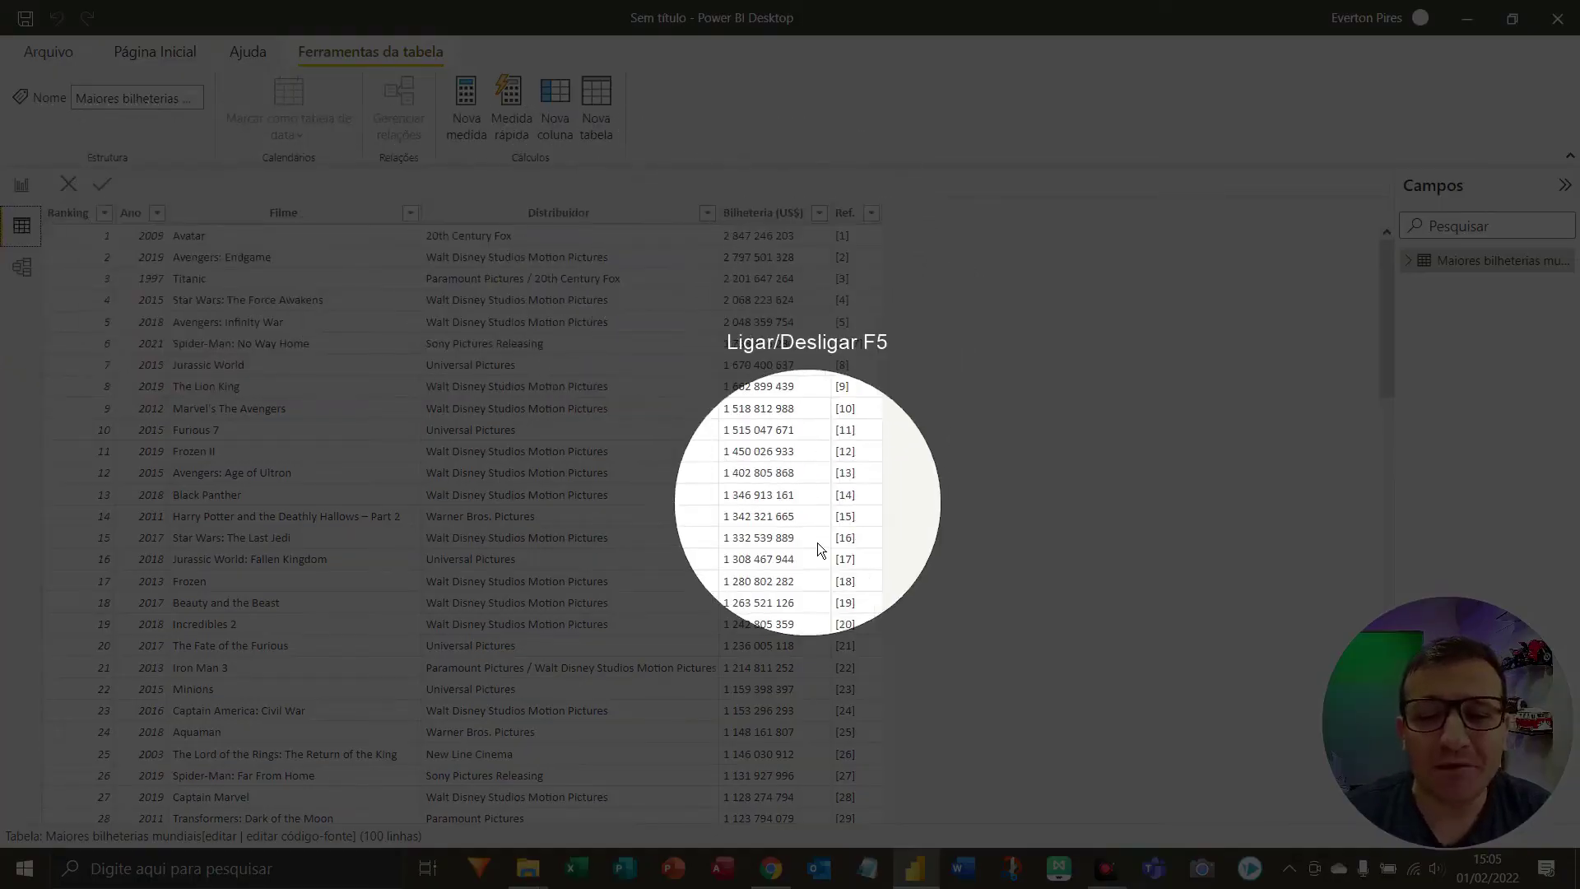
{"action": "key", "text": "F5"}
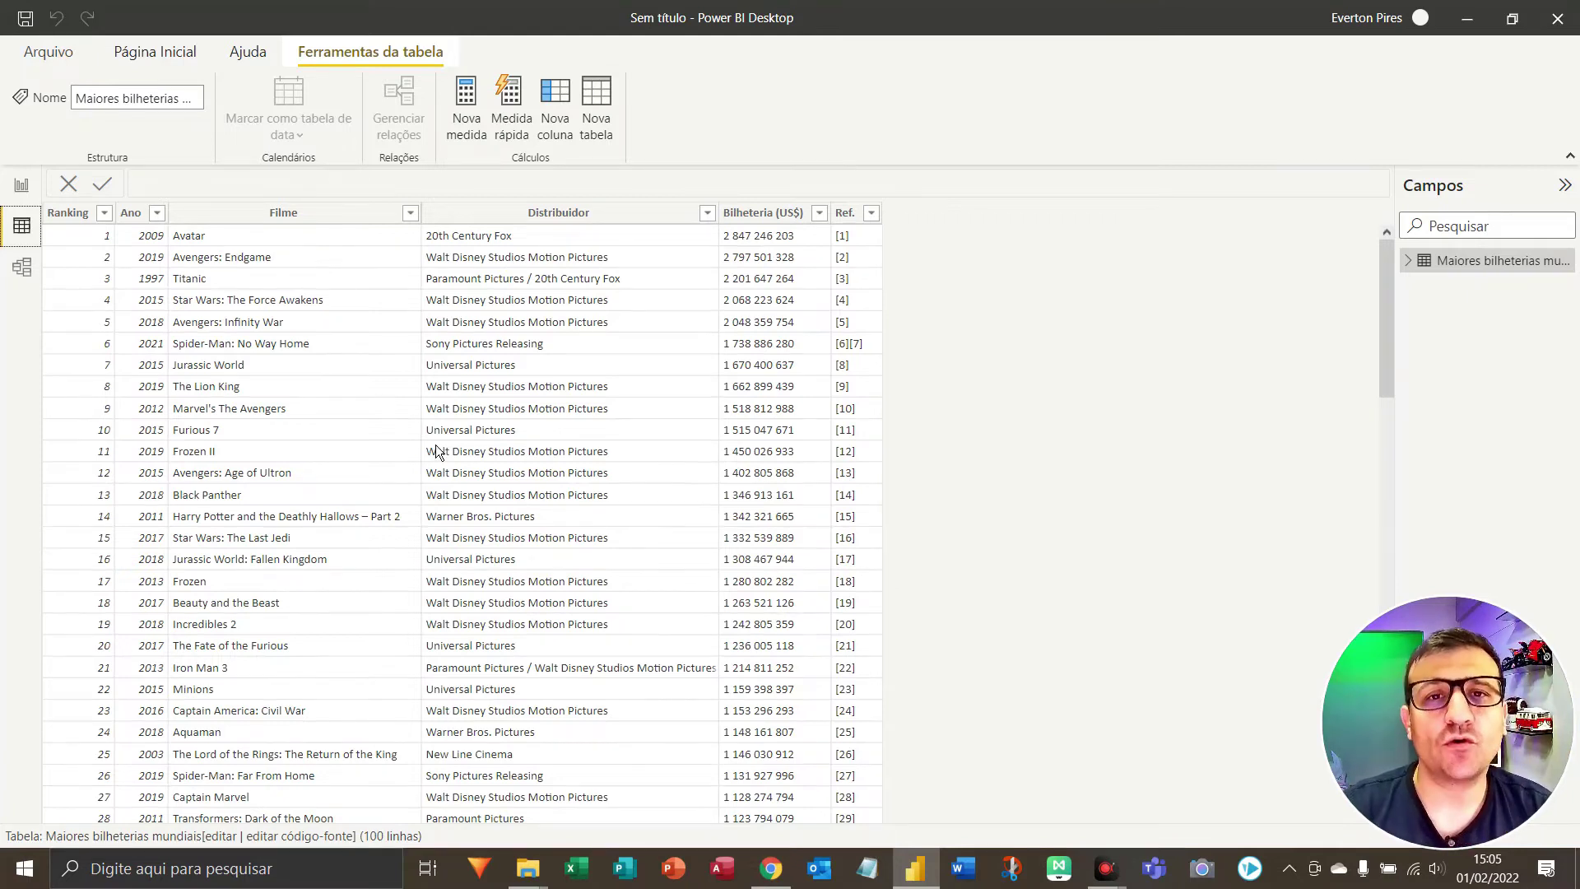
{"action": "scroll", "coordinate": [436, 469], "scroll_direction": "down", "scroll_amount": 10}
{"action": "scroll", "coordinate": [436, 469], "scroll_direction": "down", "scroll_amount": 14}
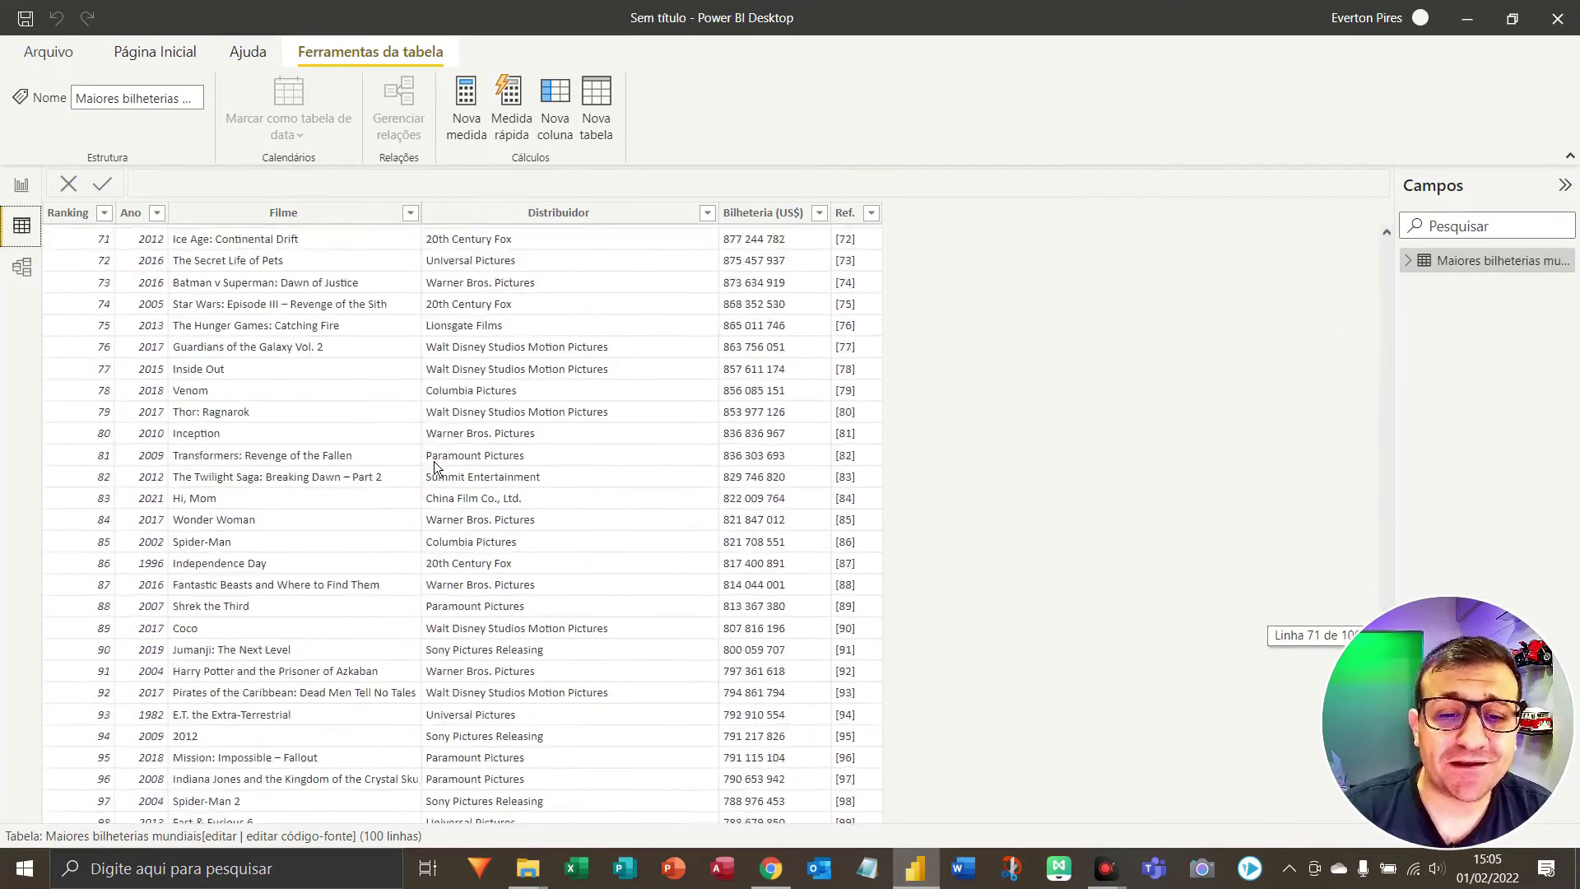
{"action": "scroll", "coordinate": [434, 464], "scroll_direction": "up", "scroll_amount": 20}
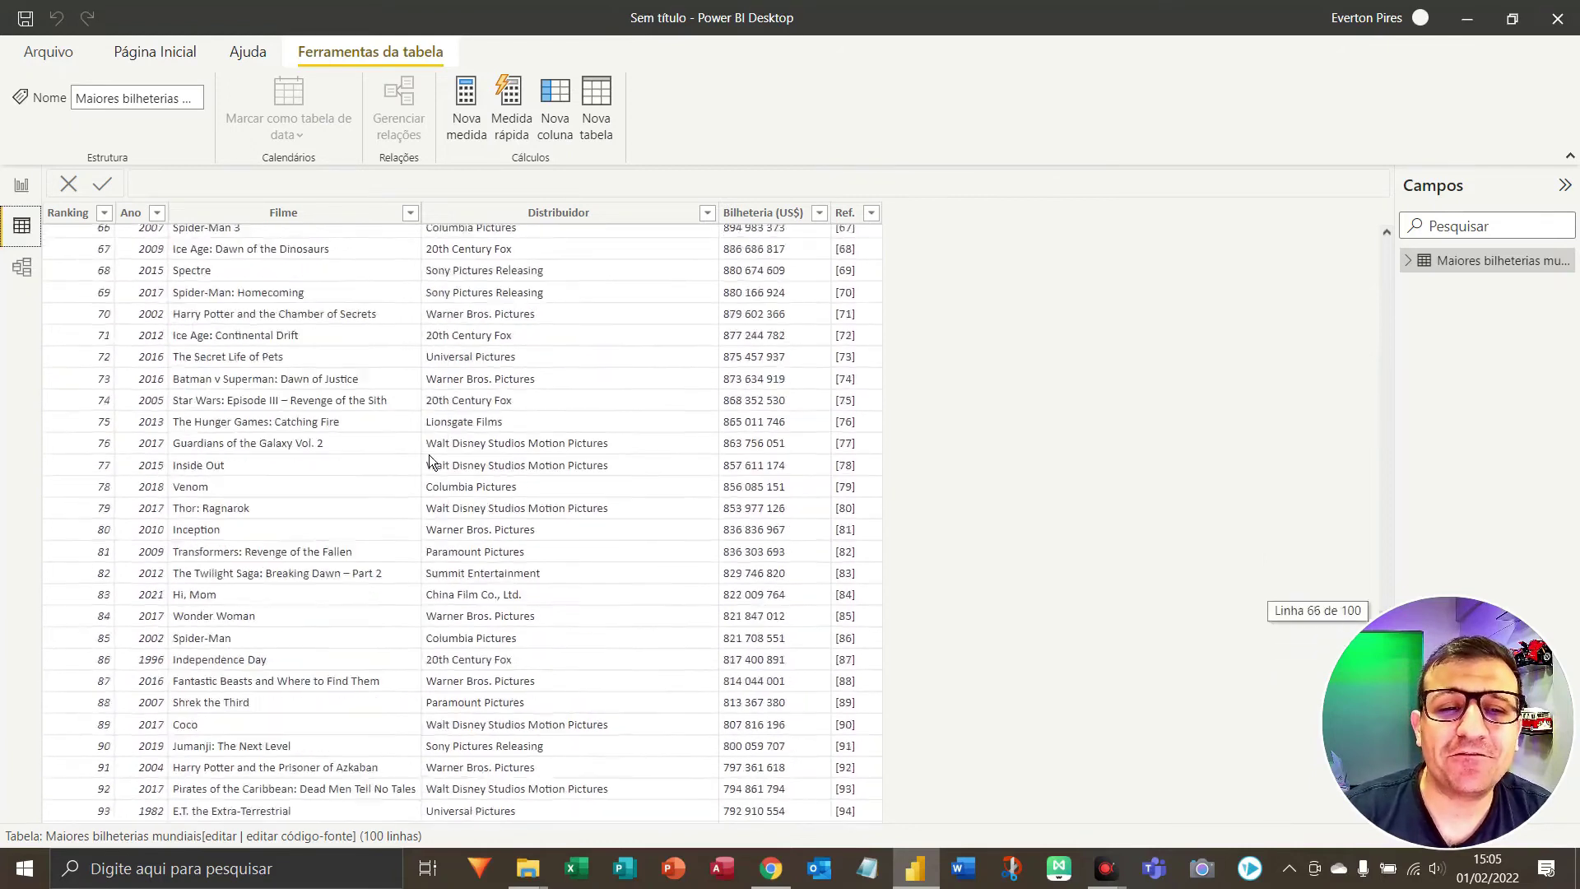
{"action": "scroll", "coordinate": [431, 459], "scroll_direction": "up", "scroll_amount": 5}
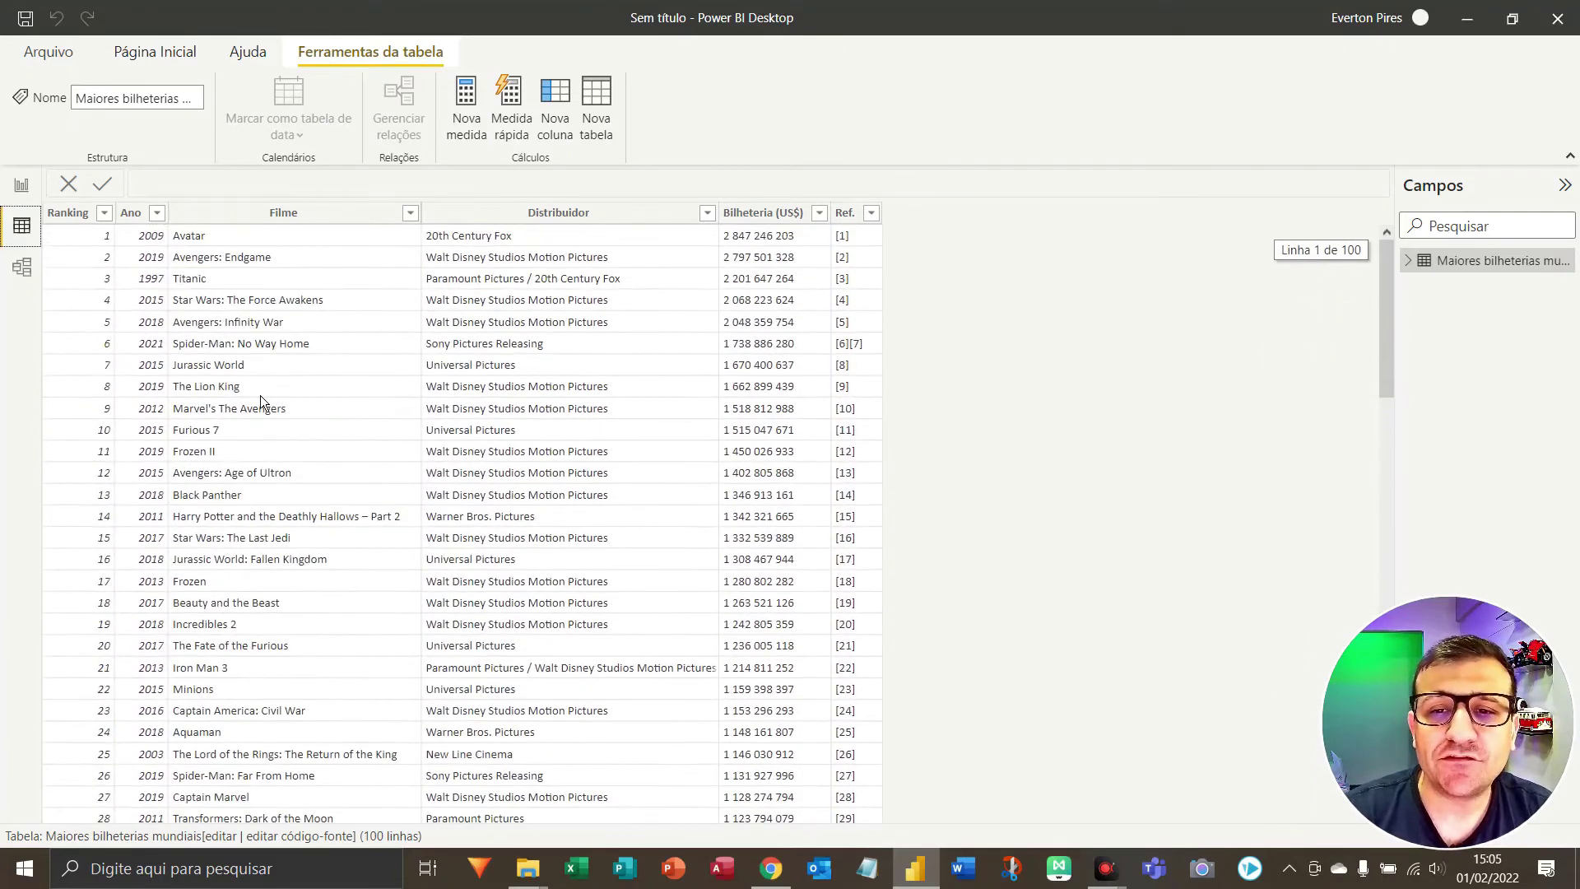
Return to the report page, insert a table visual and enlarge it to the full page height and a greater width
{"action": "left_click", "coordinate": [21, 184]}
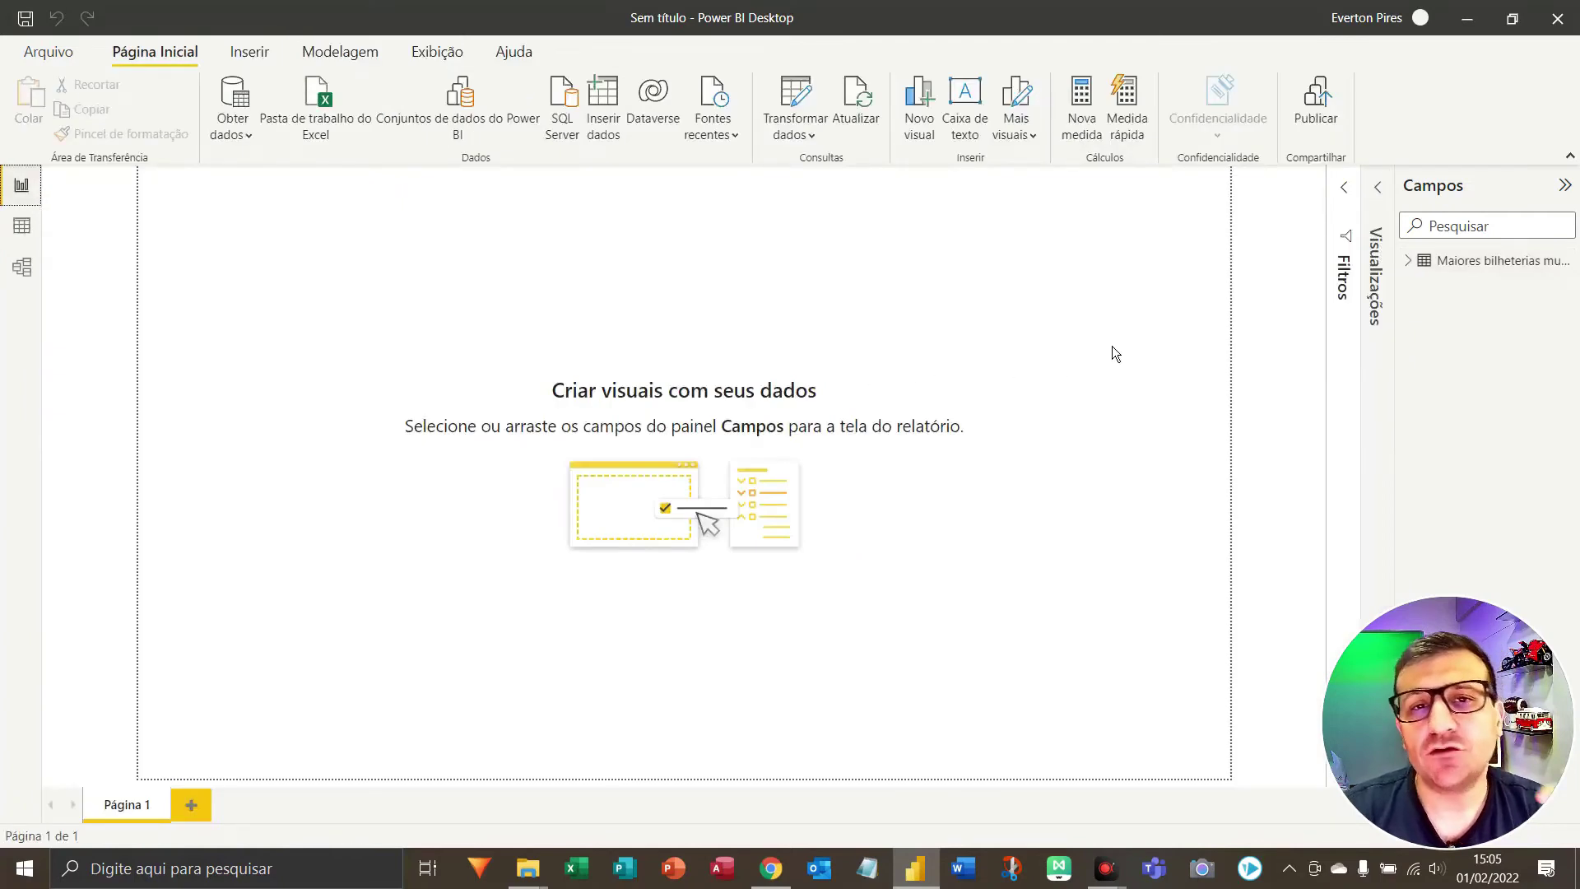
{"action": "left_click", "coordinate": [1412, 263]}
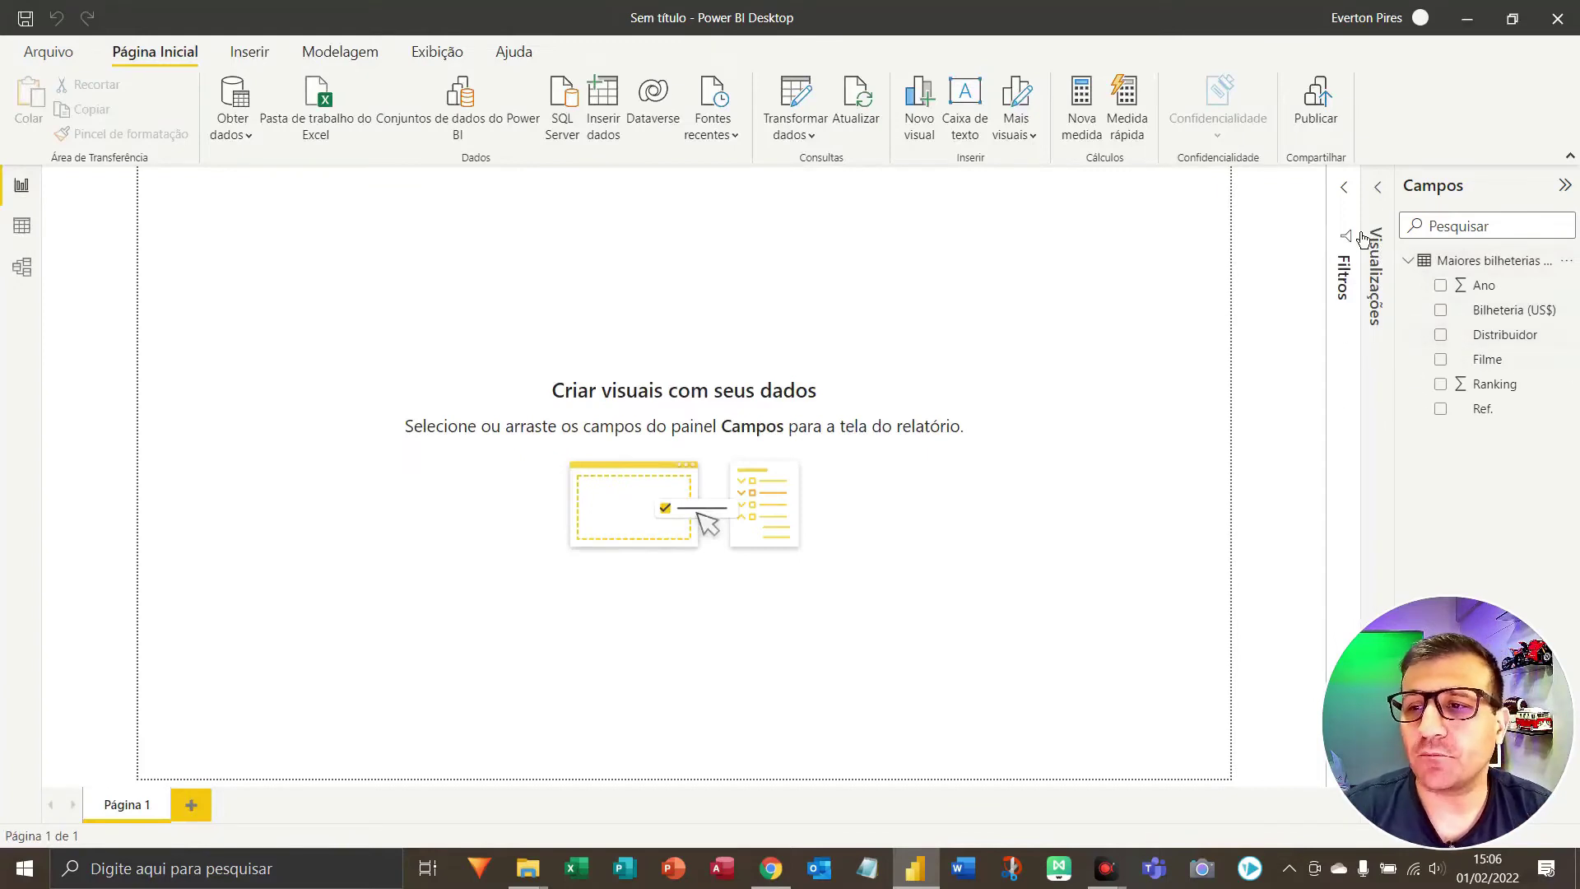
{"action": "left_click", "coordinate": [1387, 198]}
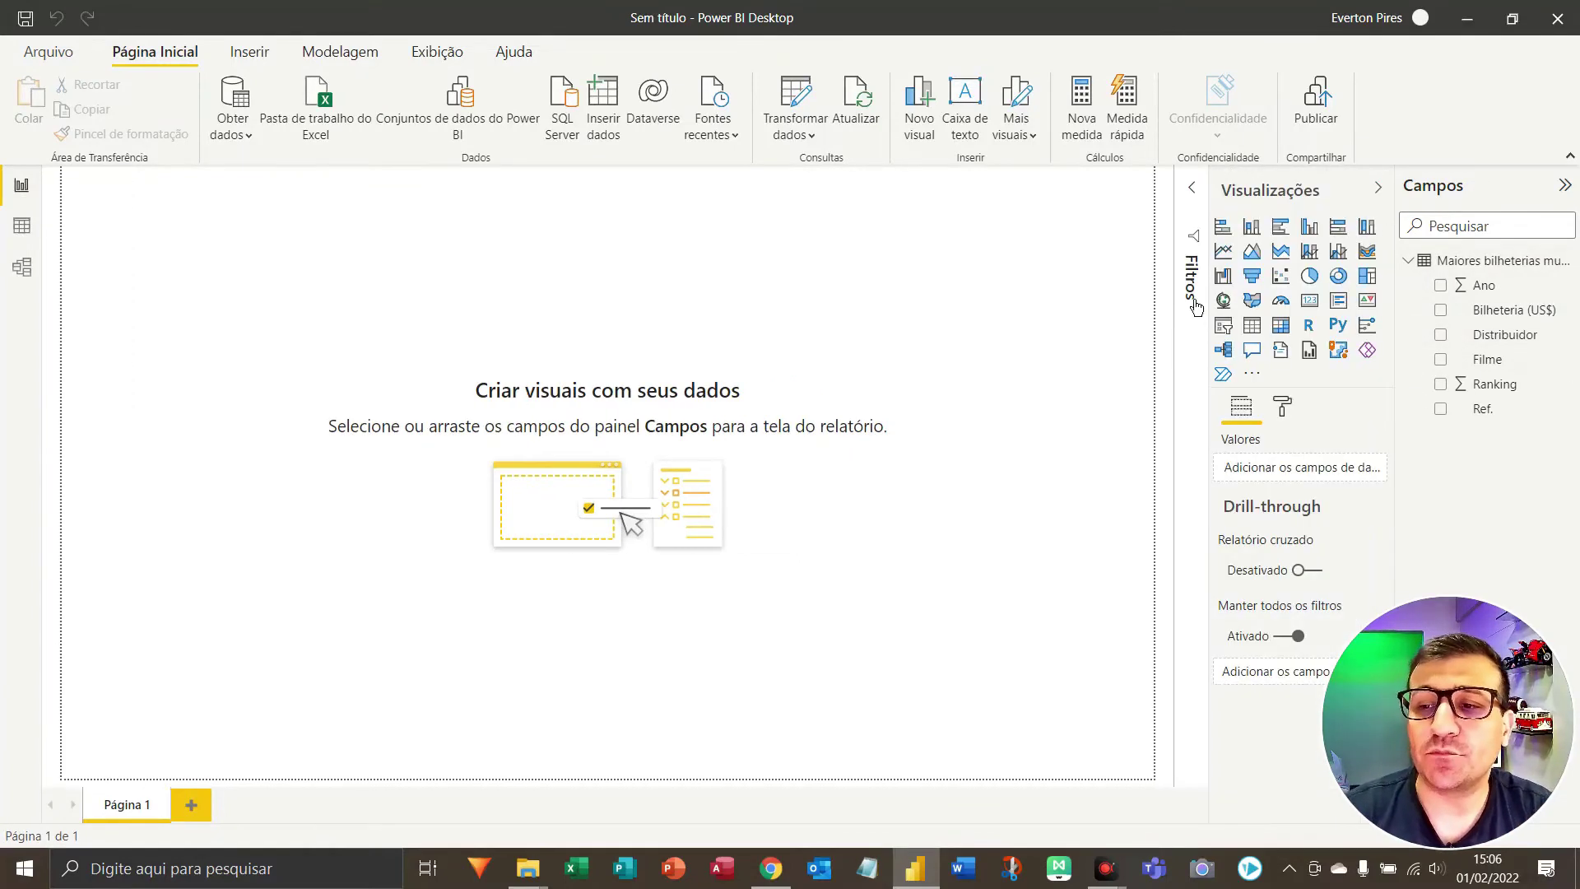
{"action": "left_click", "coordinate": [1252, 325]}
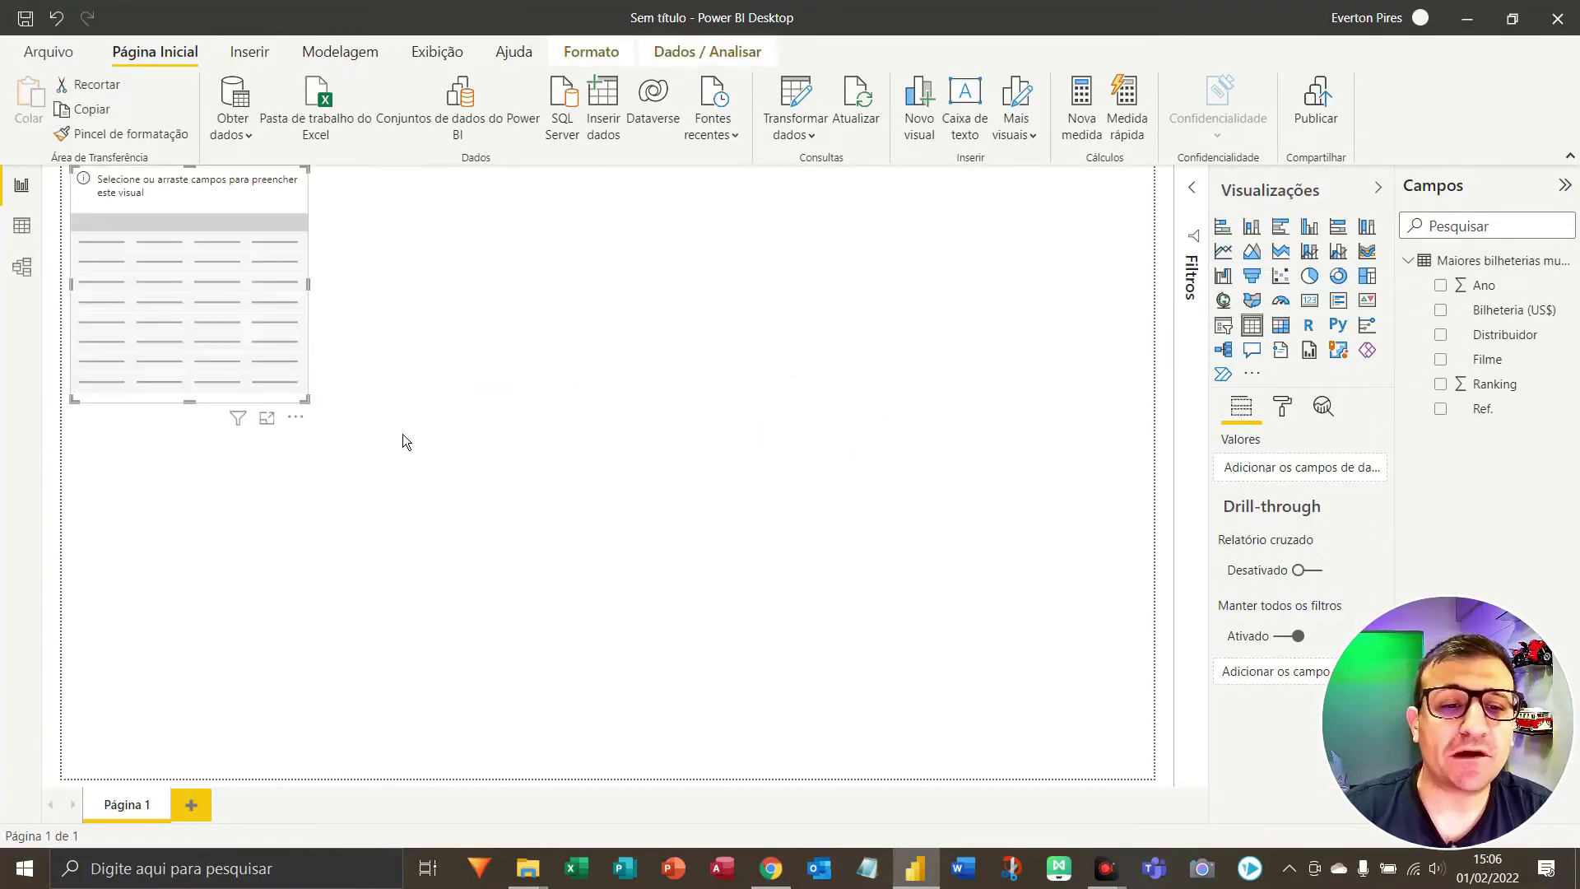
{"action": "left_click_drag", "start_coordinate": [189, 404], "coordinate": [232, 778]}
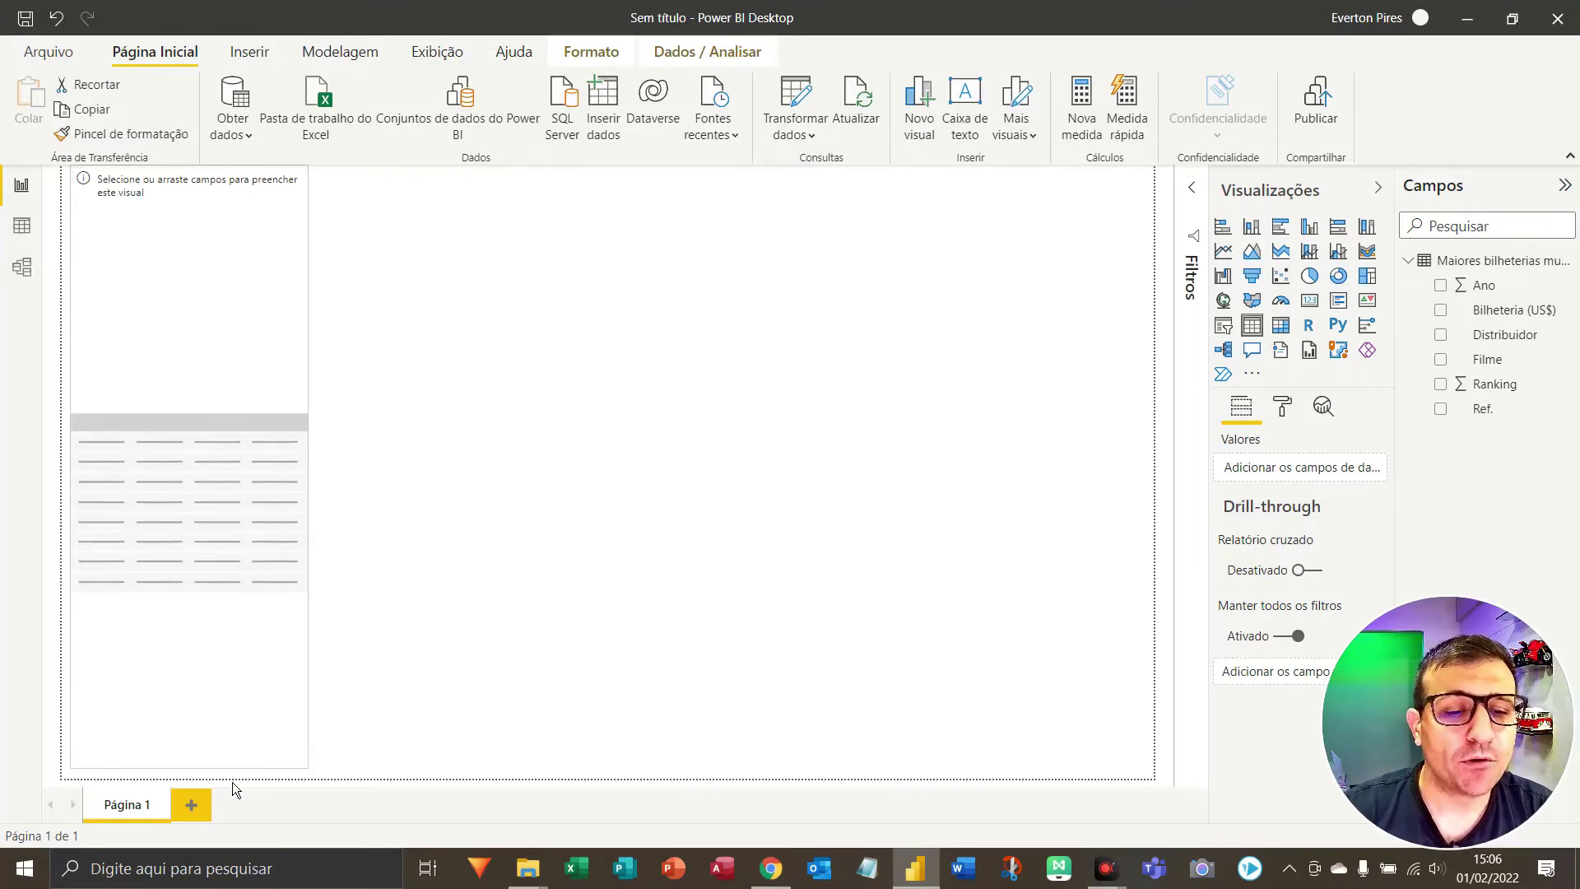
{"action": "left_click_drag", "start_coordinate": [307, 471], "coordinate": [400, 472]}
Fill the table visual with the Filme and Bilheteria (US$) fields and widen it to fit both columns
{"action": "left_click_drag", "start_coordinate": [1487, 359], "coordinate": [291, 346]}
{"action": "left_click_drag", "start_coordinate": [1489, 309], "coordinate": [358, 351]}
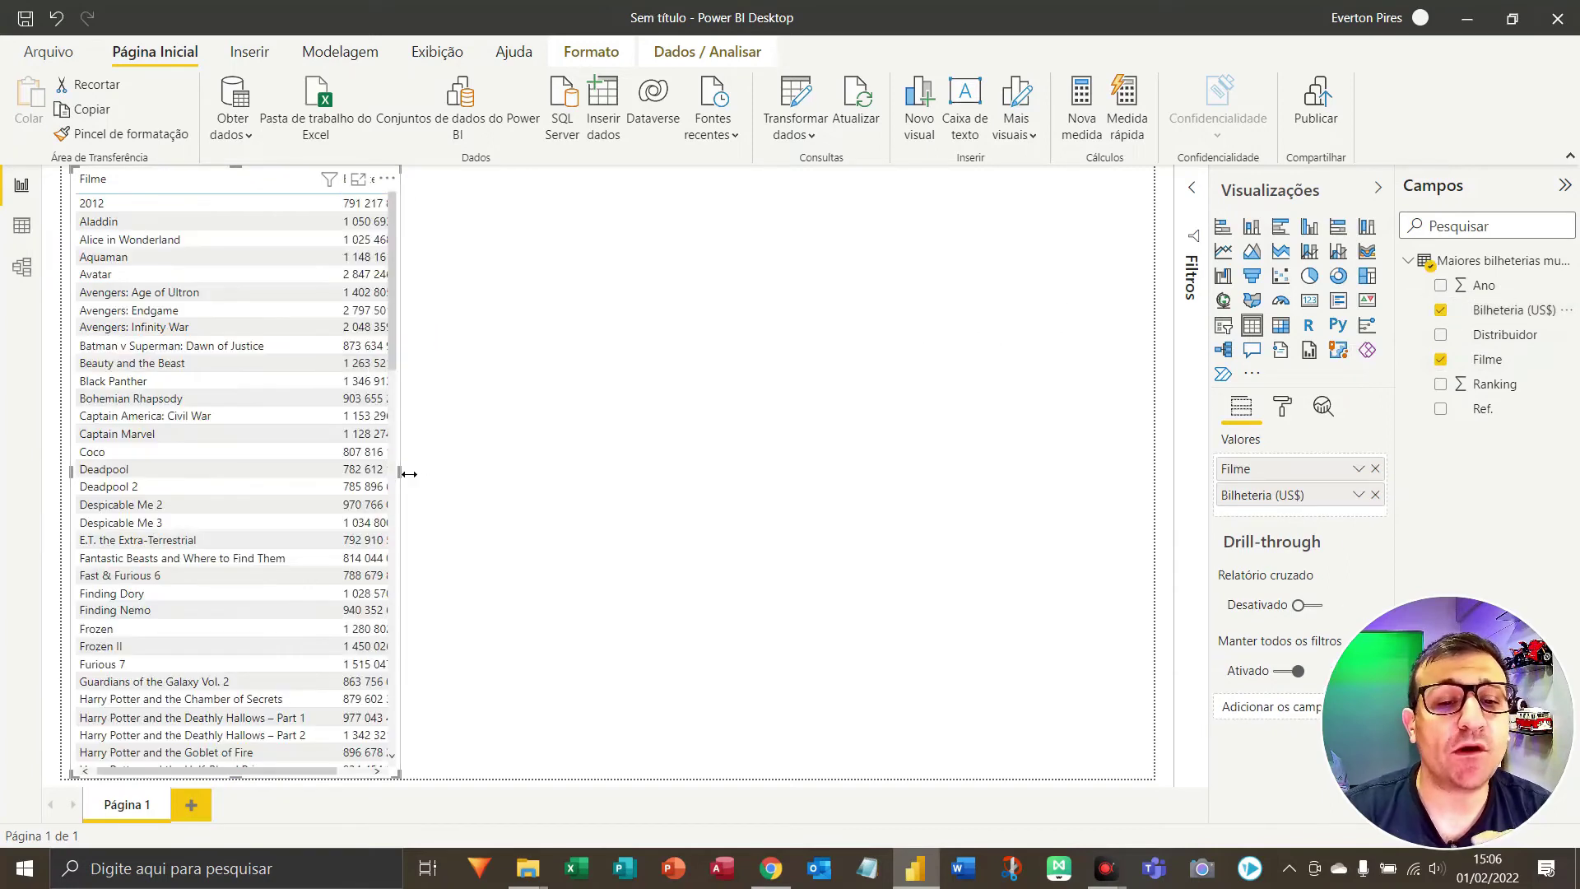
{"action": "left_click_drag", "start_coordinate": [409, 481], "coordinate": [495, 471]}
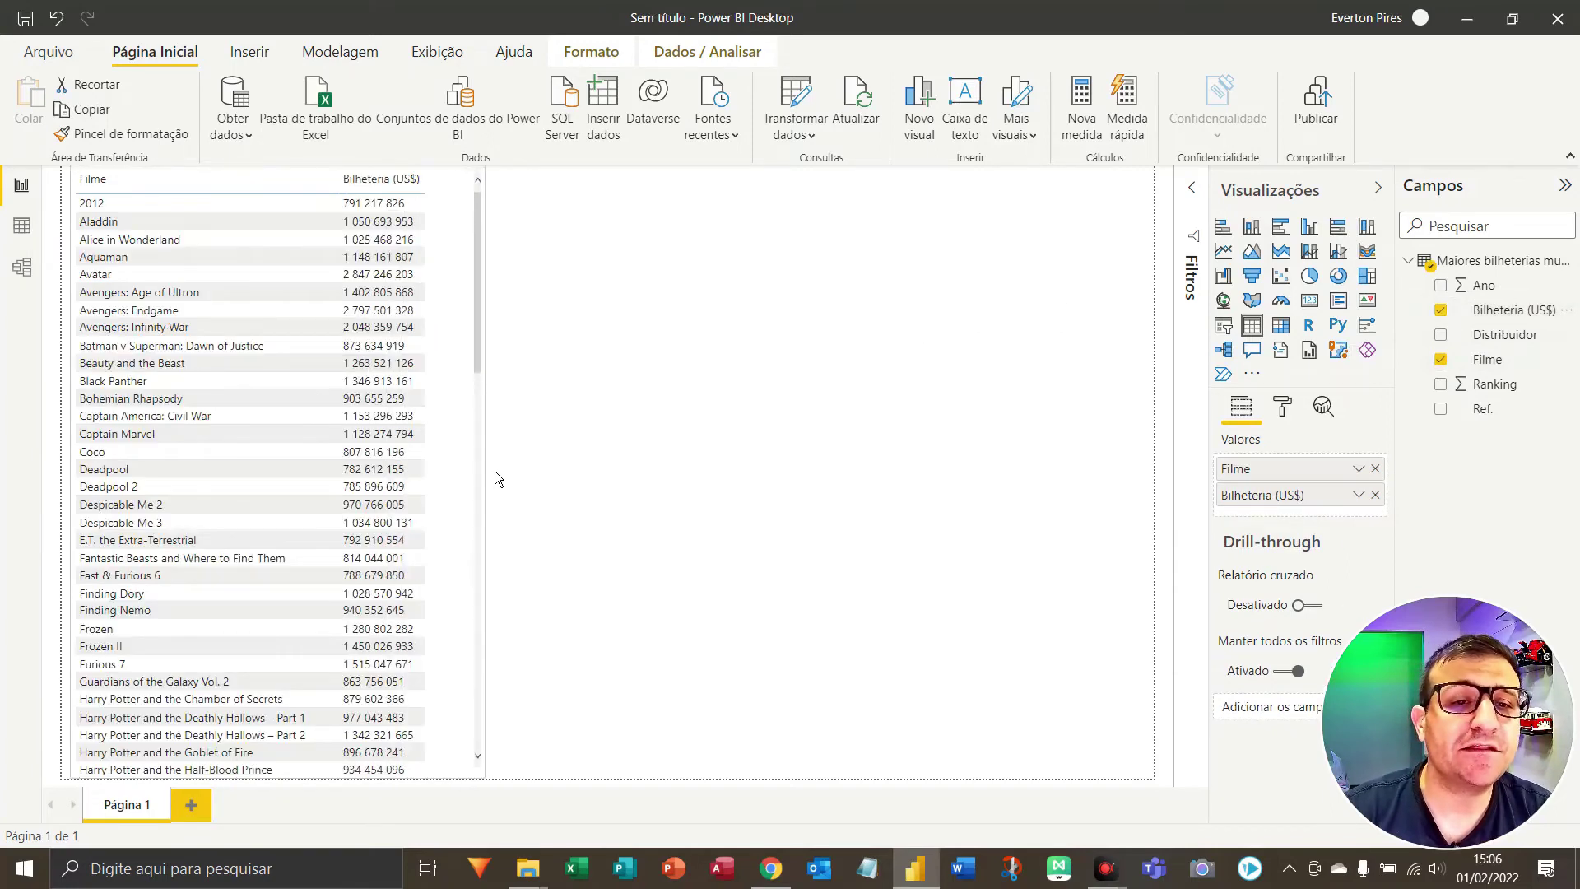
Add a card visual showing Distribuidor beside the table, sized as a short, wide strip along the page's upper edge
{"action": "left_click", "coordinate": [823, 412]}
{"action": "left_click", "coordinate": [1310, 300]}
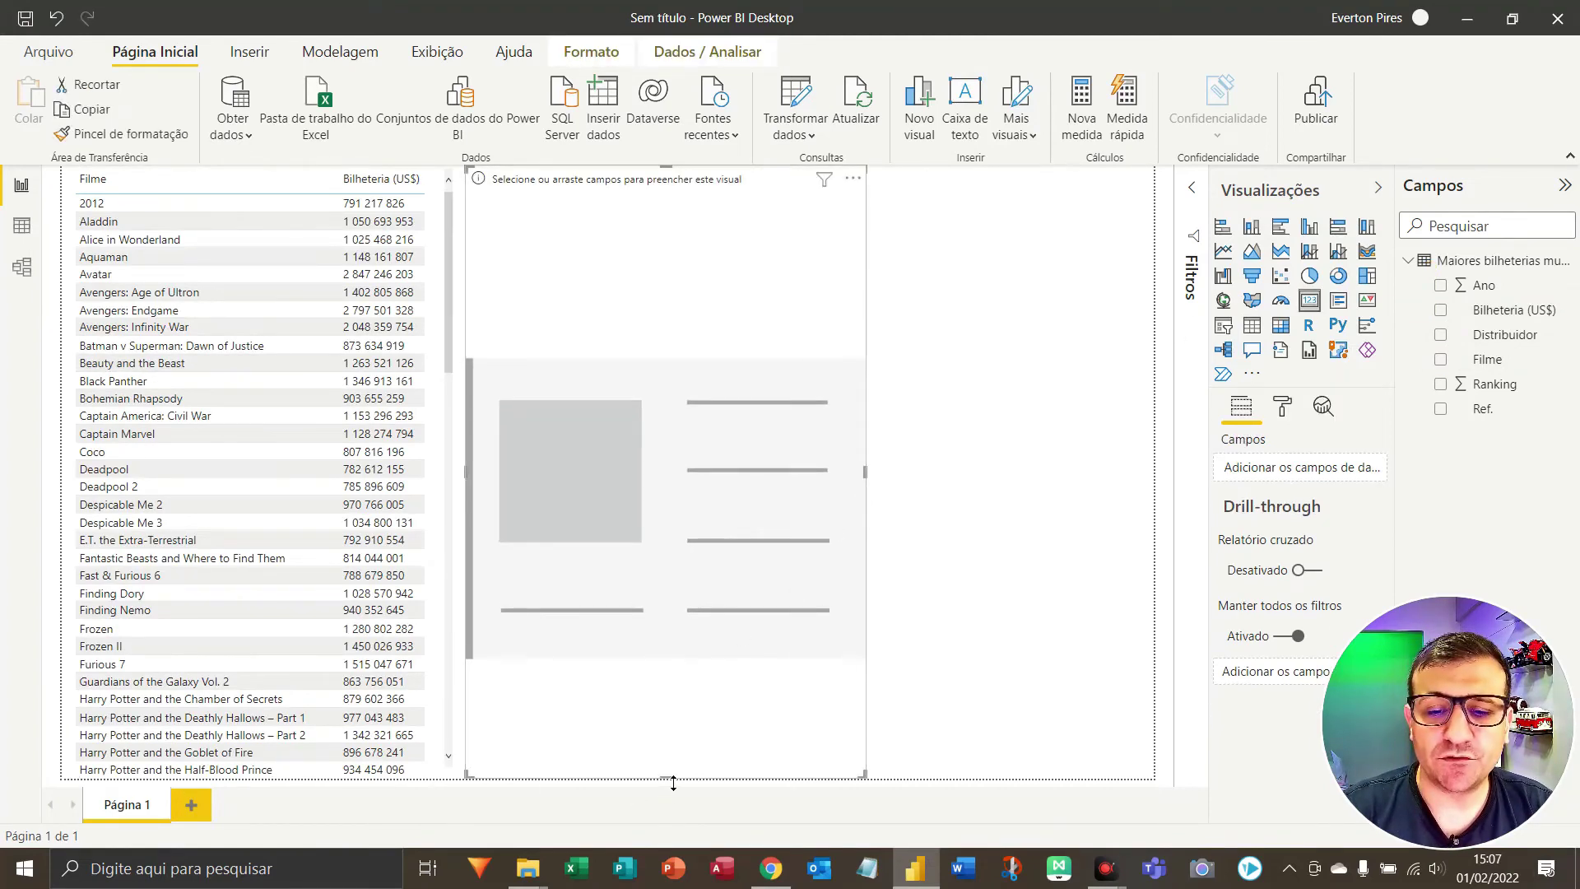
{"action": "left_click_drag", "start_coordinate": [665, 778], "coordinate": [675, 325]}
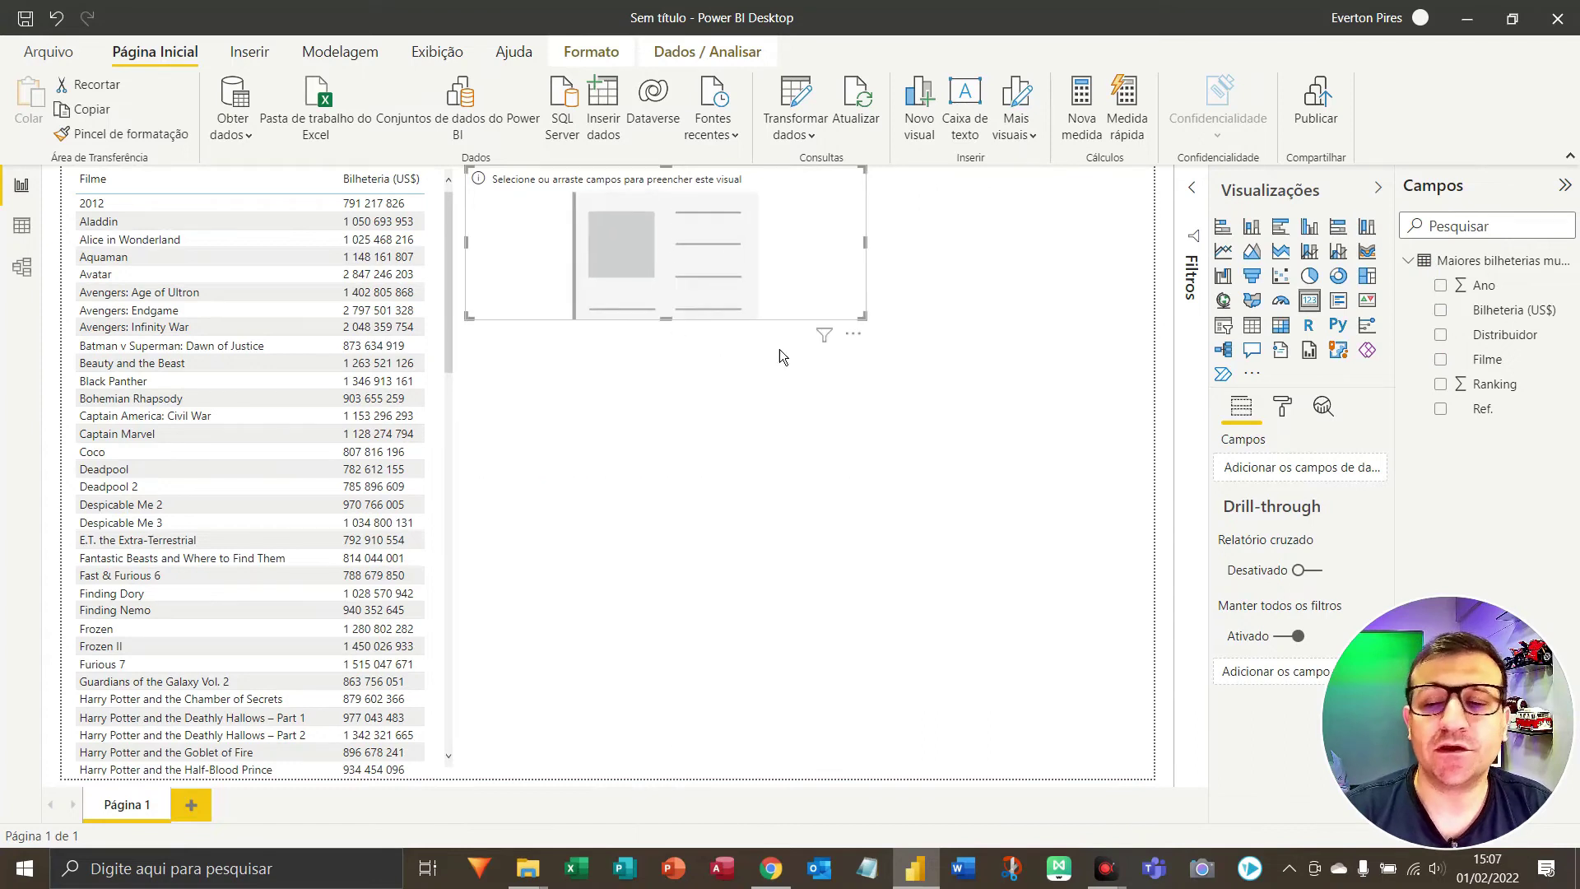
{"action": "left_click_drag", "start_coordinate": [1496, 352], "coordinate": [716, 240]}
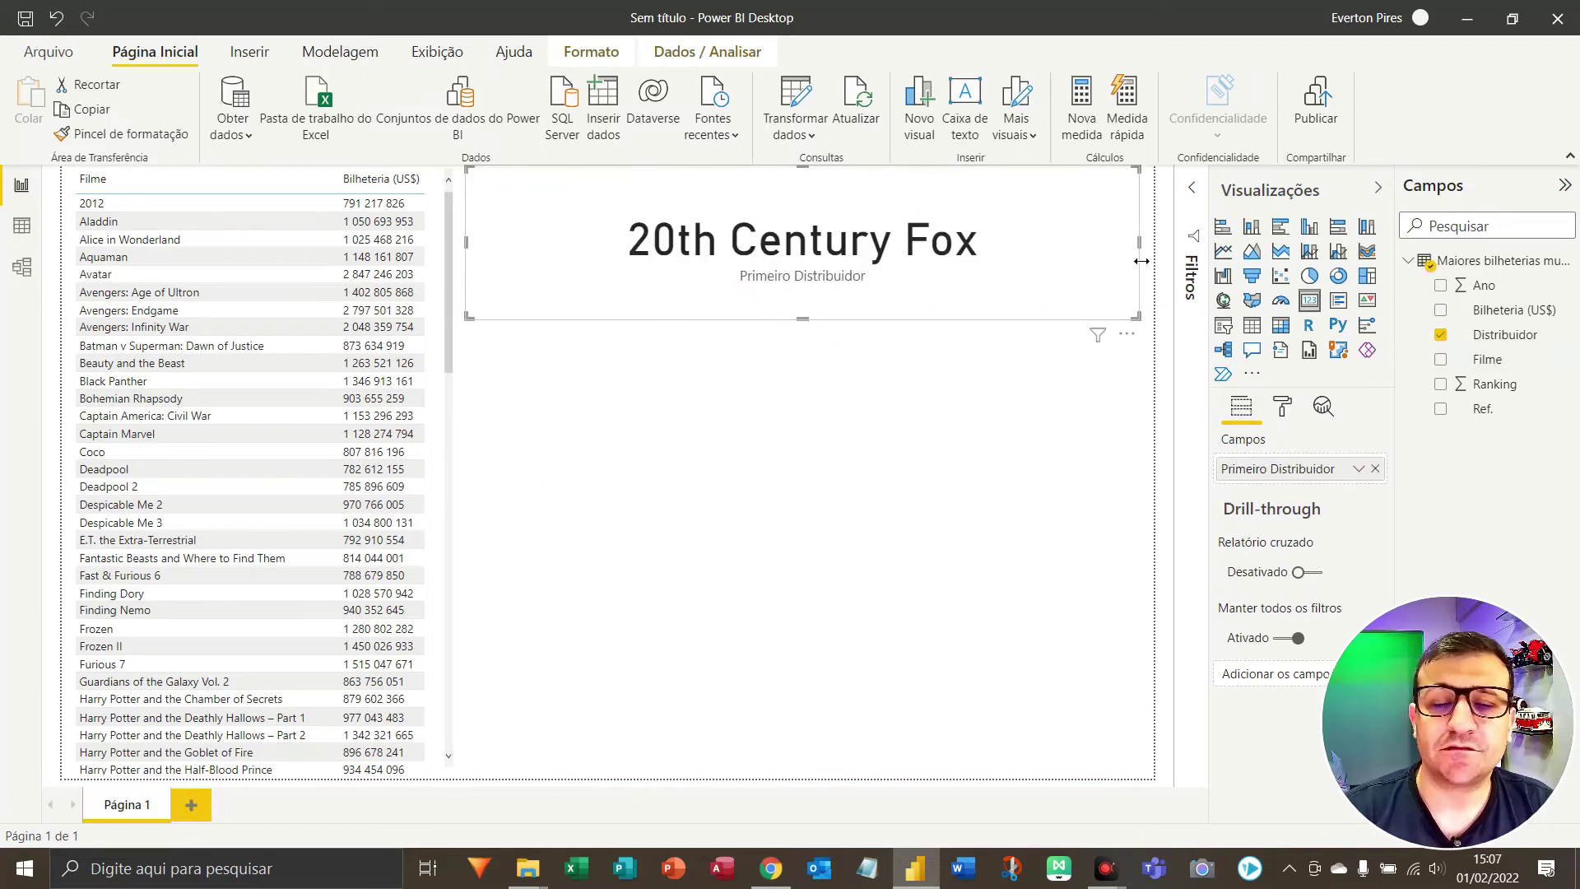
Add a second card showing Bilheteria (US$) below the Distribuidor card and reduce its height
{"action": "left_click", "coordinate": [960, 399]}
{"action": "left_click", "coordinate": [1309, 299]}
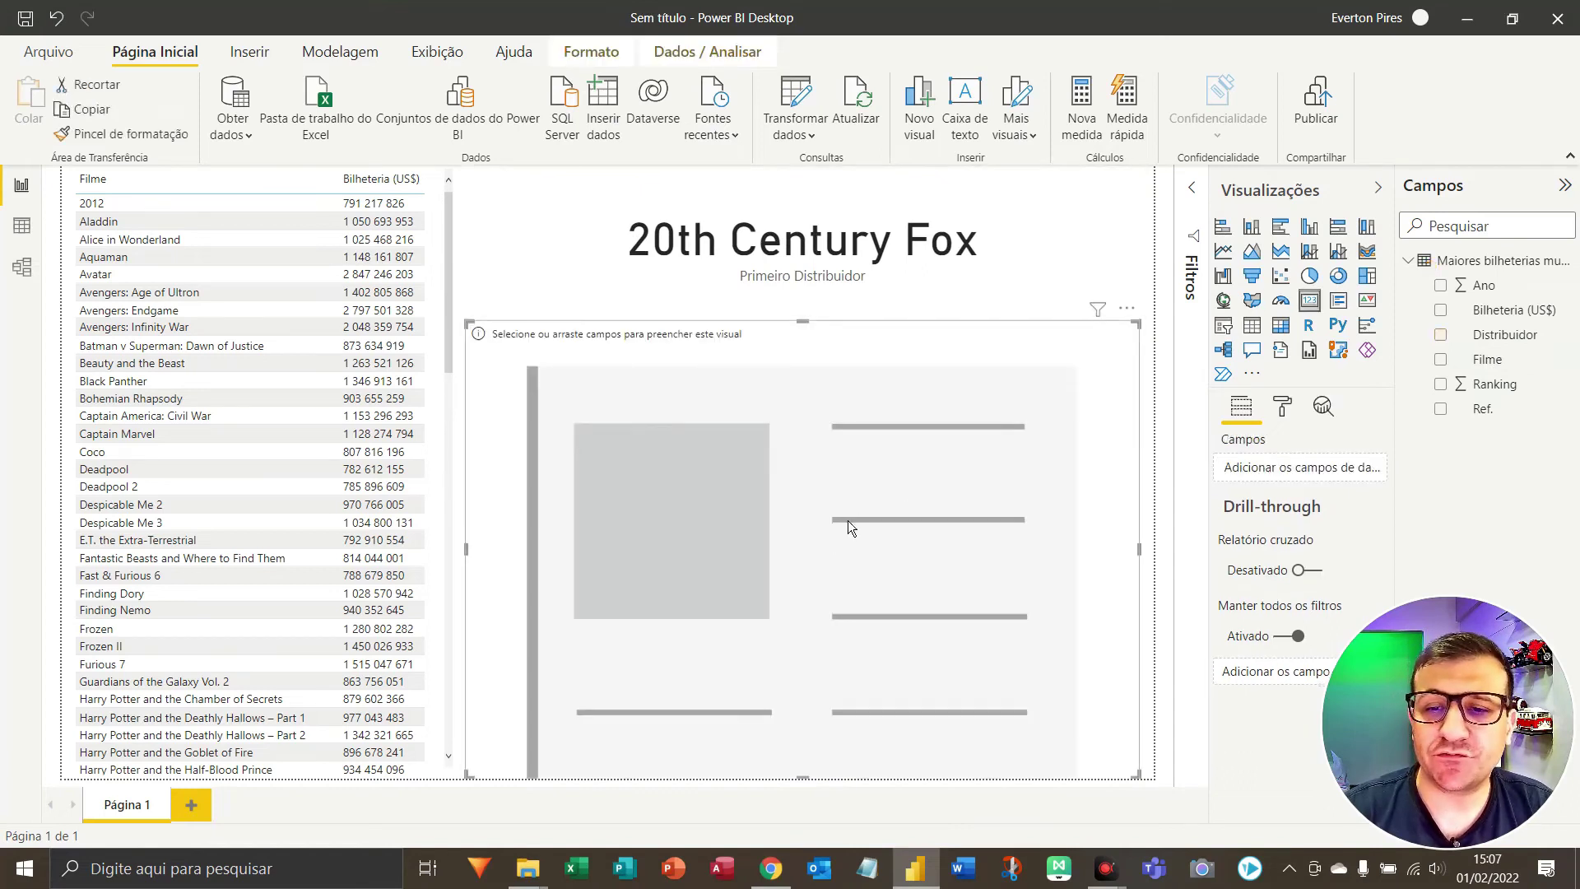
{"action": "left_click_drag", "start_coordinate": [1510, 310], "coordinate": [885, 538]}
{"action": "left_click_drag", "start_coordinate": [812, 784], "coordinate": [796, 716]}
Filter both cards by selecting the film "Beauty and the Beast" in the table visual
{"action": "left_click", "coordinate": [116, 364]}
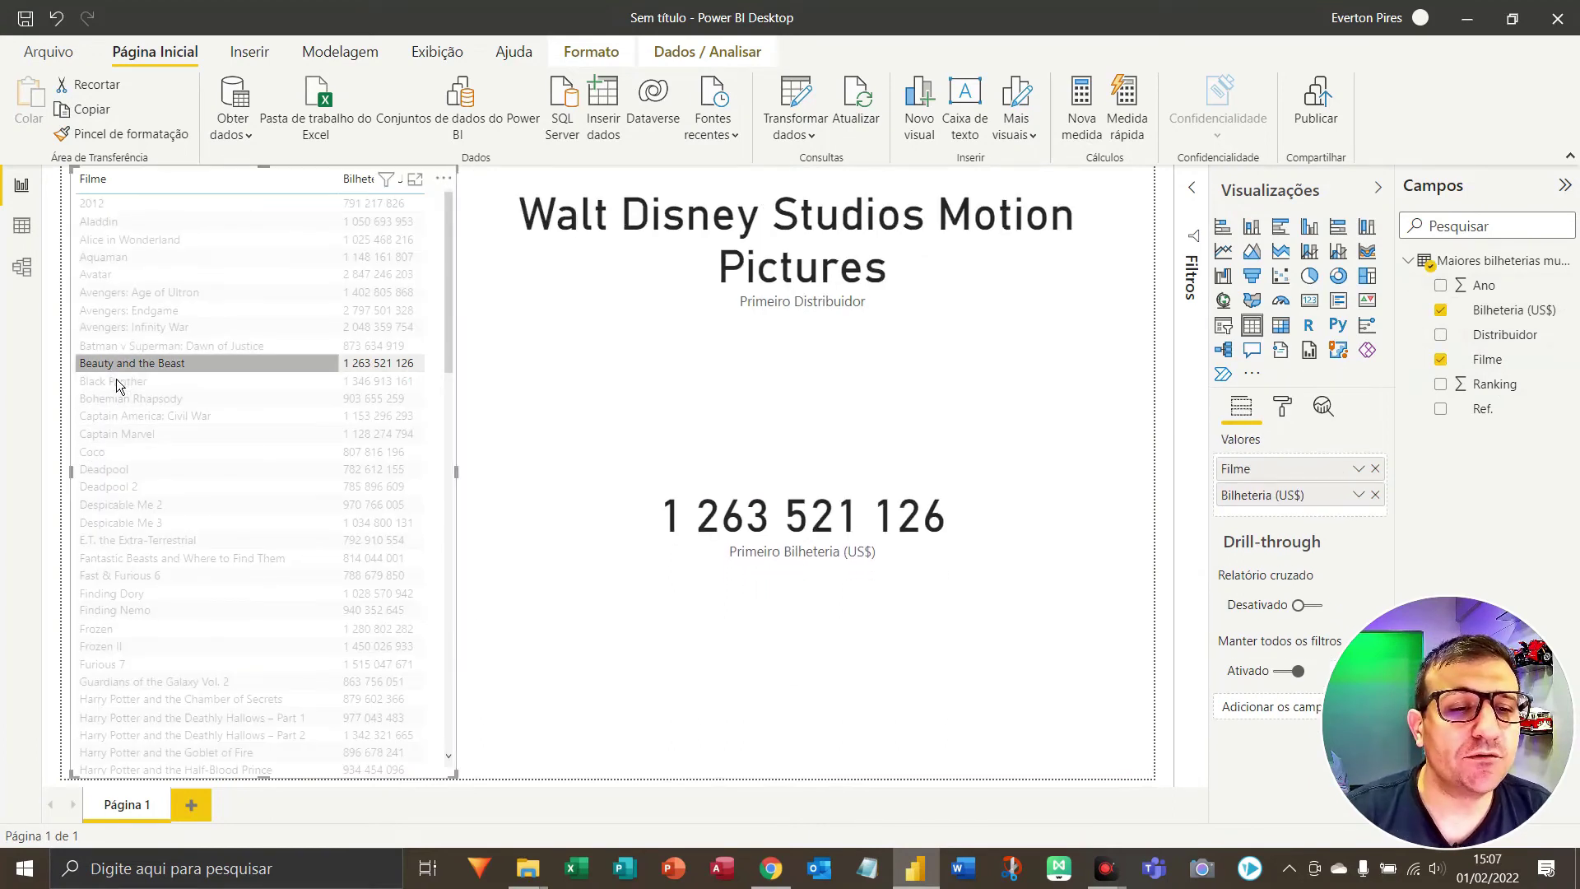
{"action": "key", "text": "F5"}
{"action": "key", "text": "F5"}
{"action": "key", "text": "F5"}
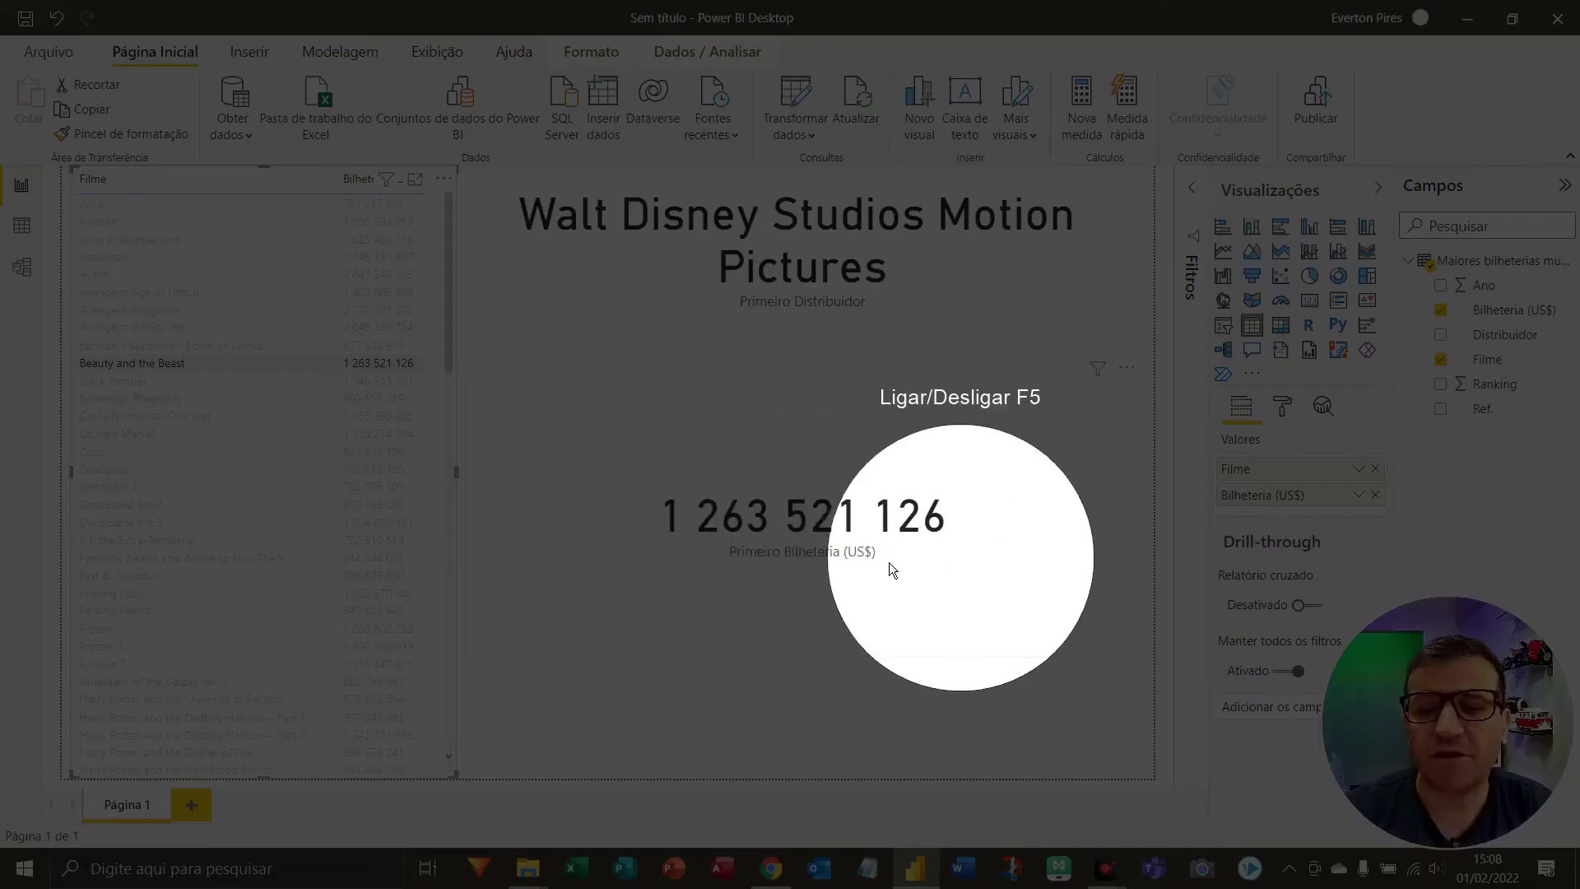
{"action": "key", "text": "F5"}
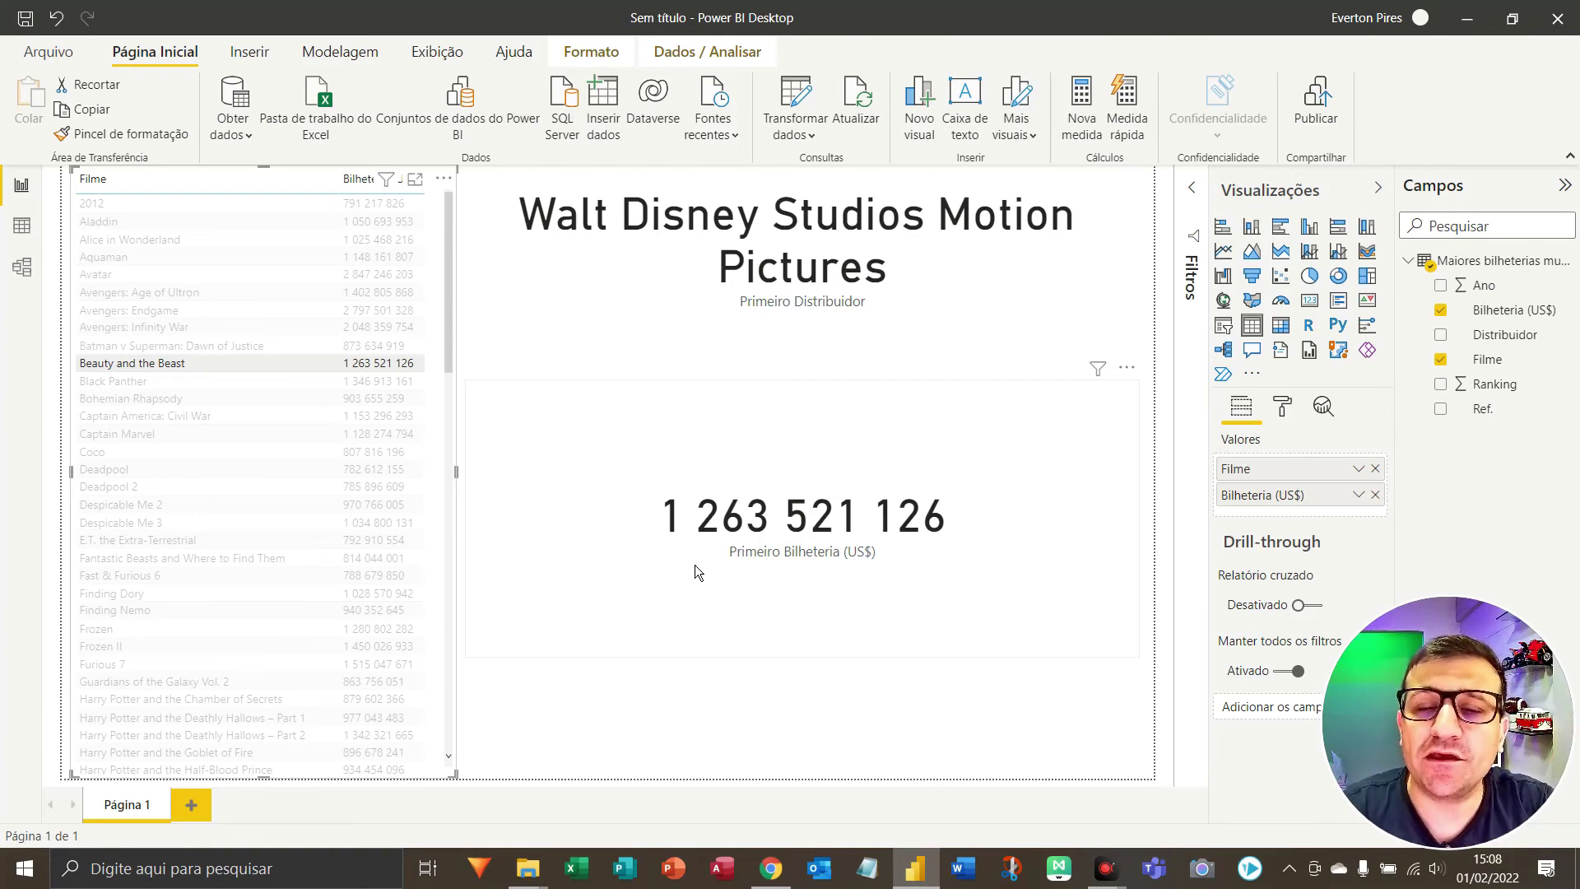
{"action": "left_click", "coordinate": [249, 135]}
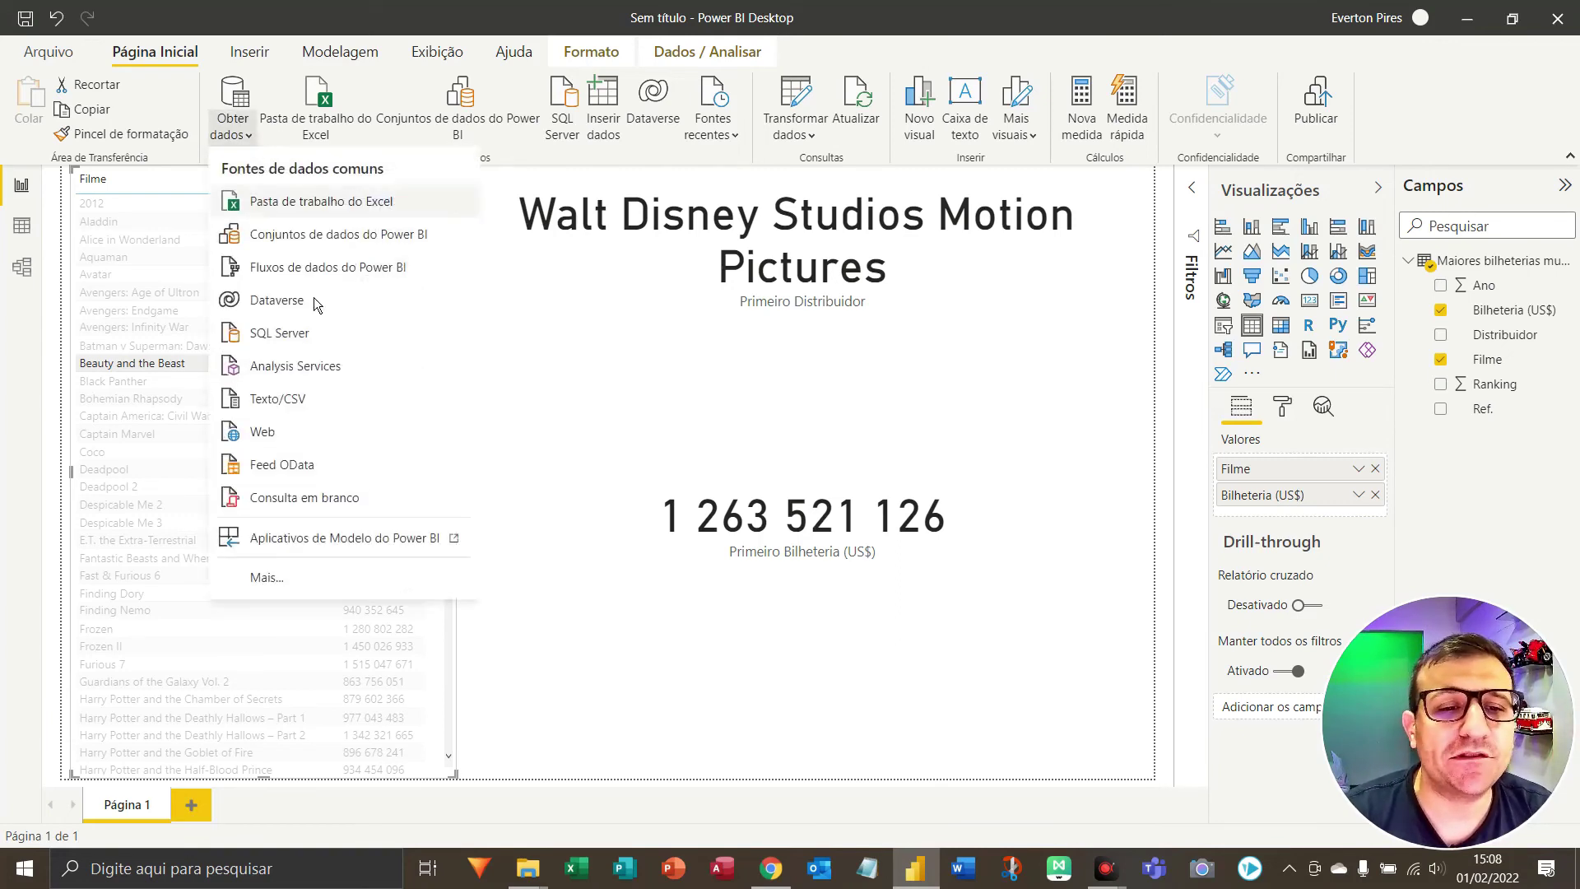
{"action": "key", "text": "F5"}
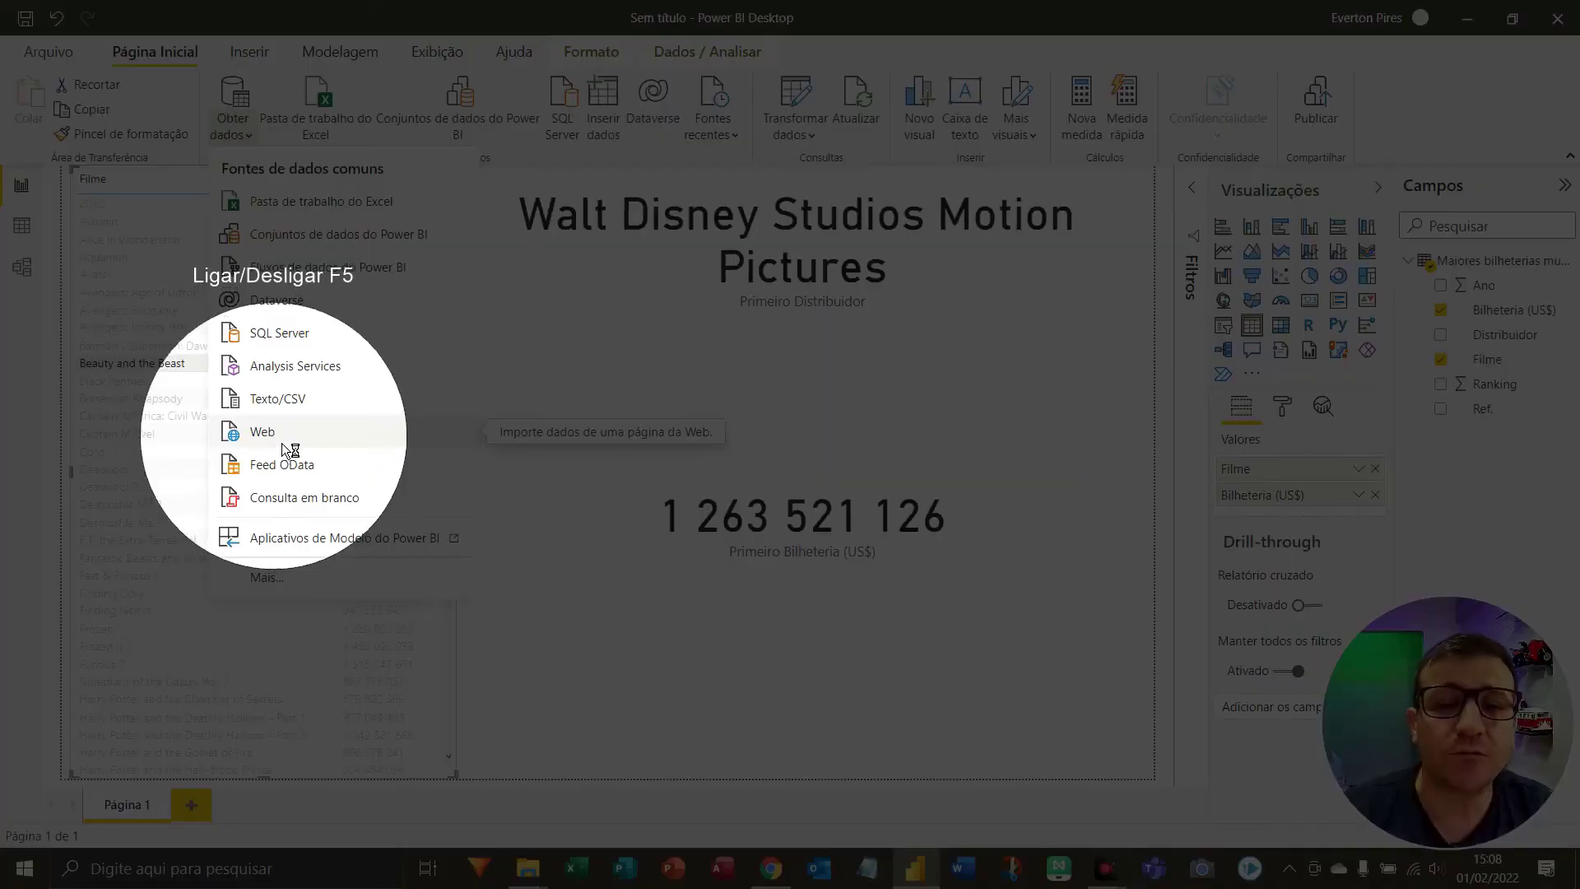
{"action": "key", "text": "F5"}
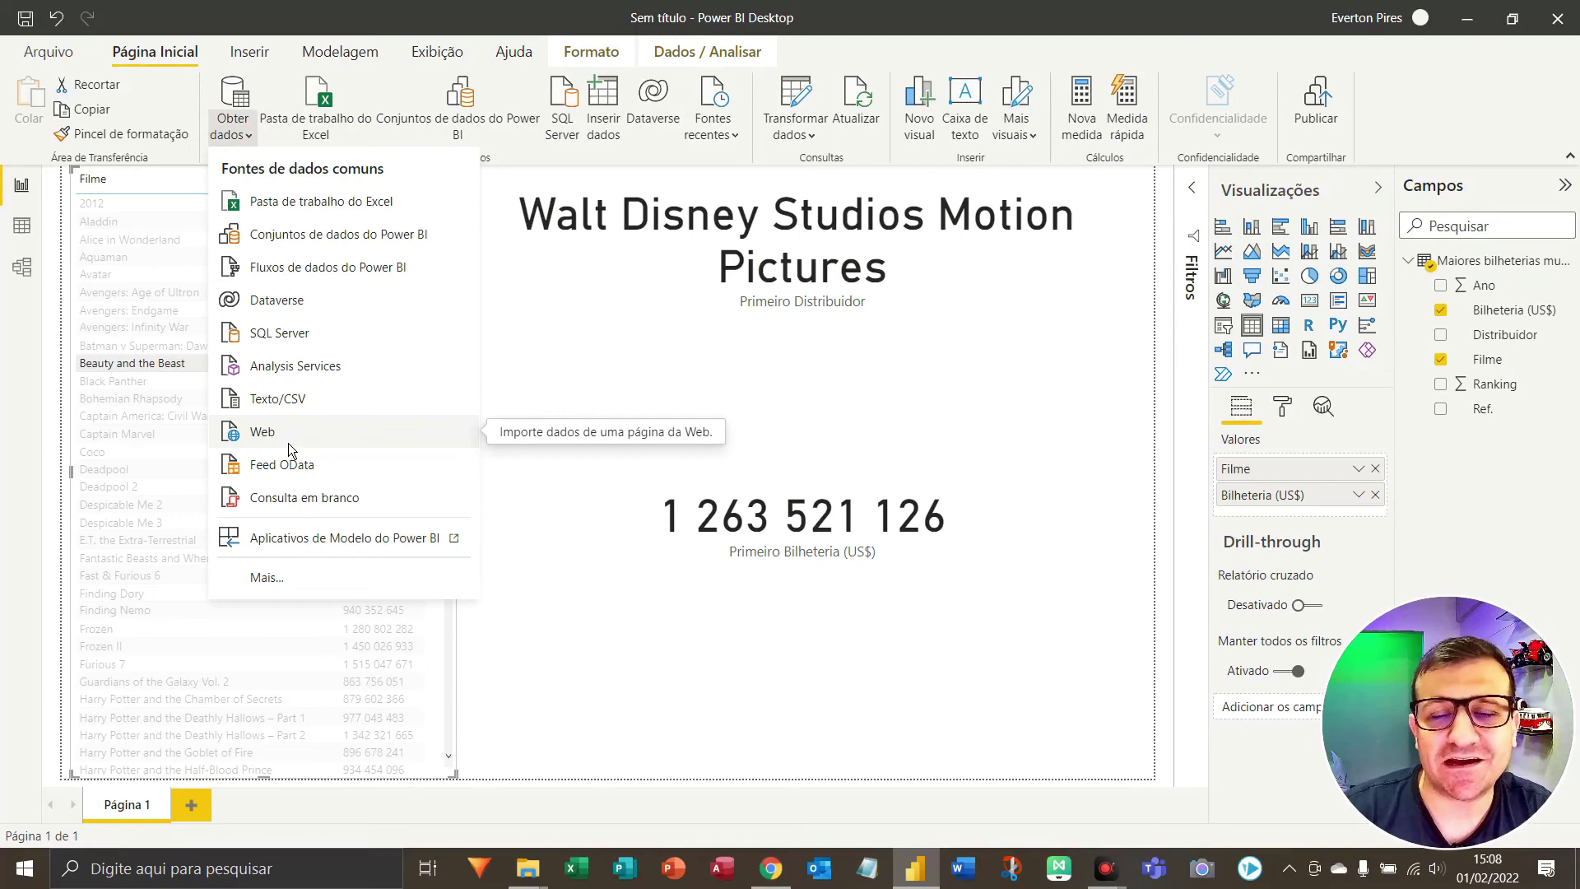
{"action": "left_click", "coordinate": [906, 491]}
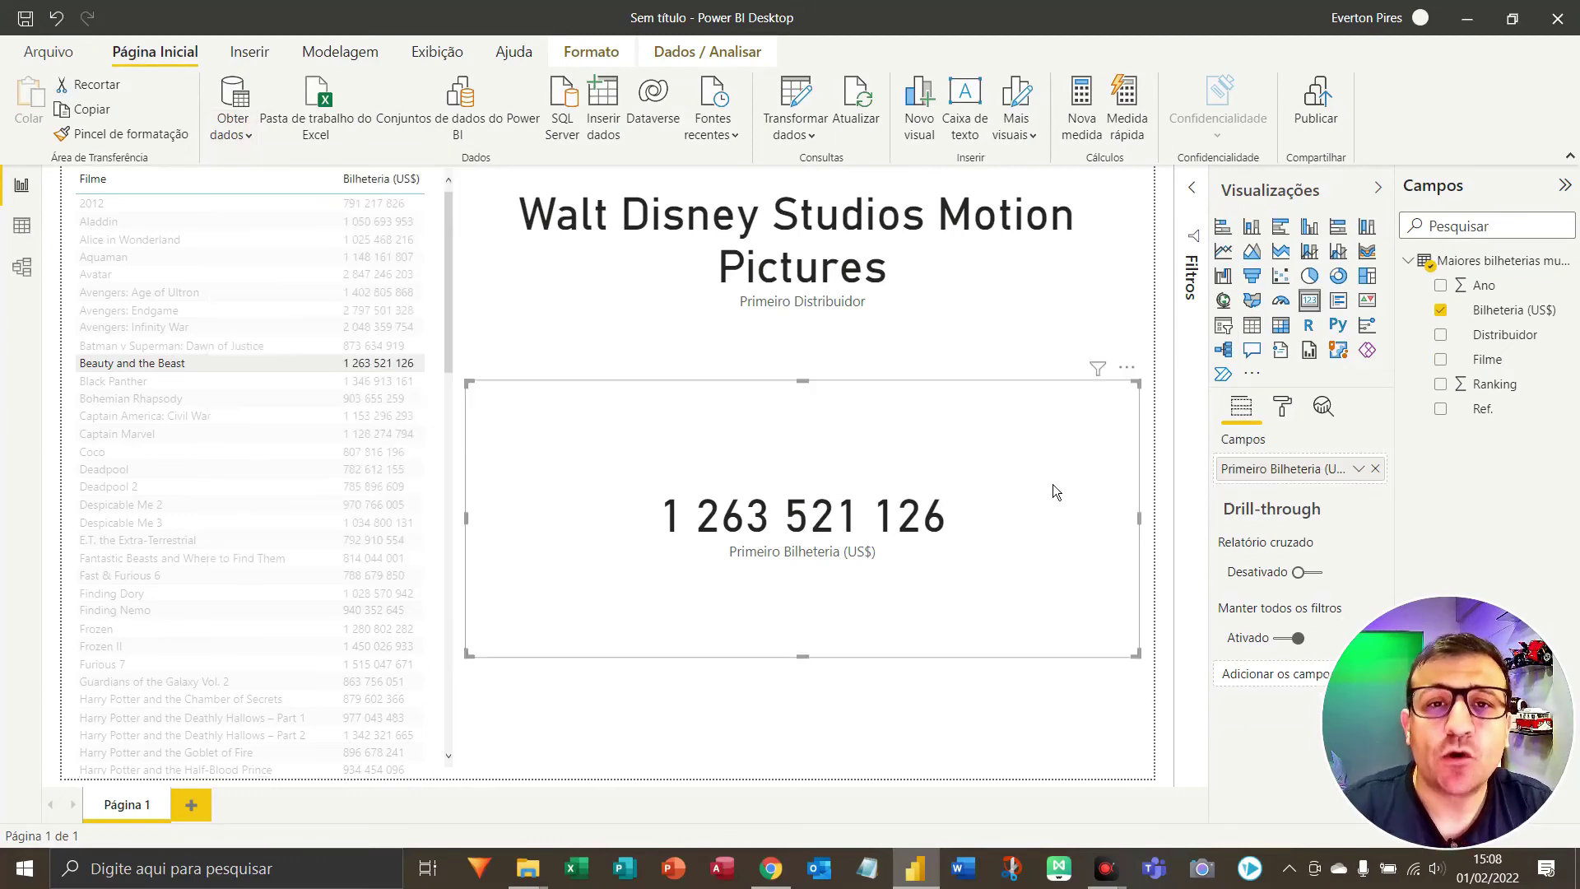